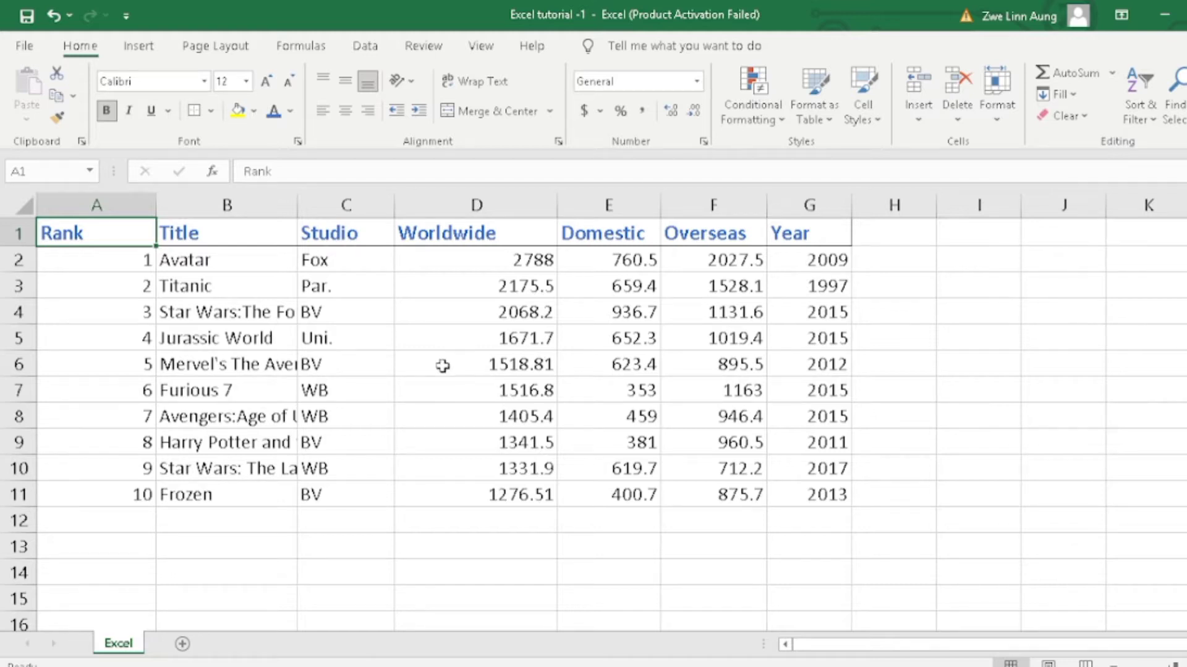
- Examine the cut-off movie titles in the Title column, including rows 4, 6, 8 and 9
left_click(236, 315)
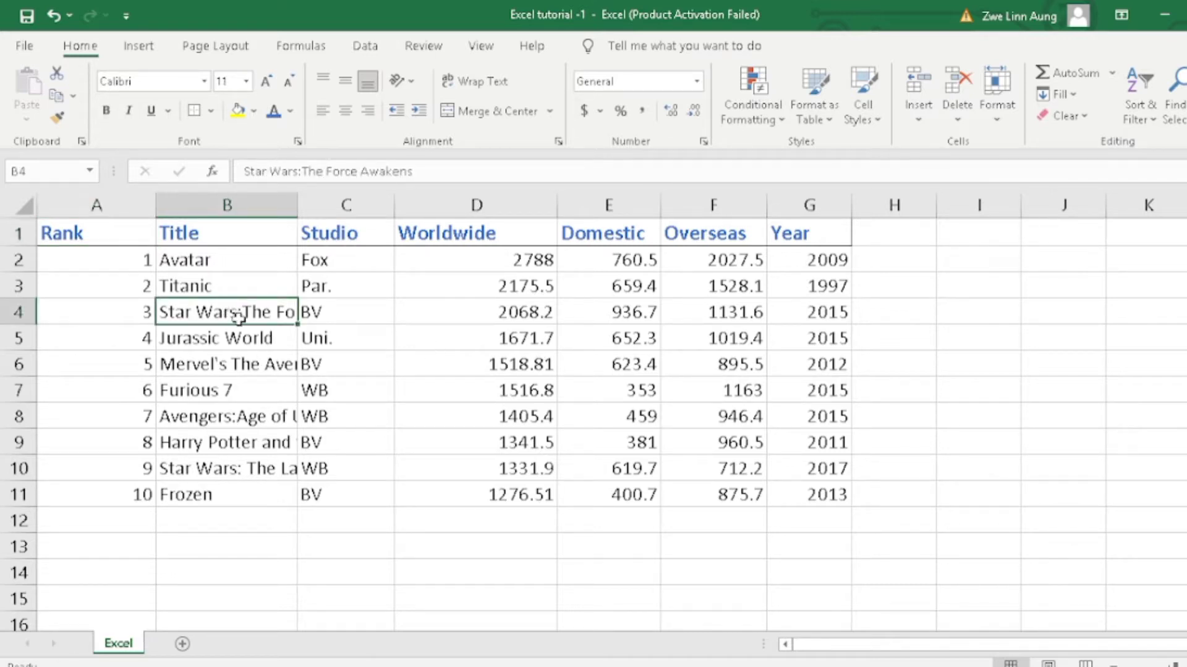
left_click(235, 206)
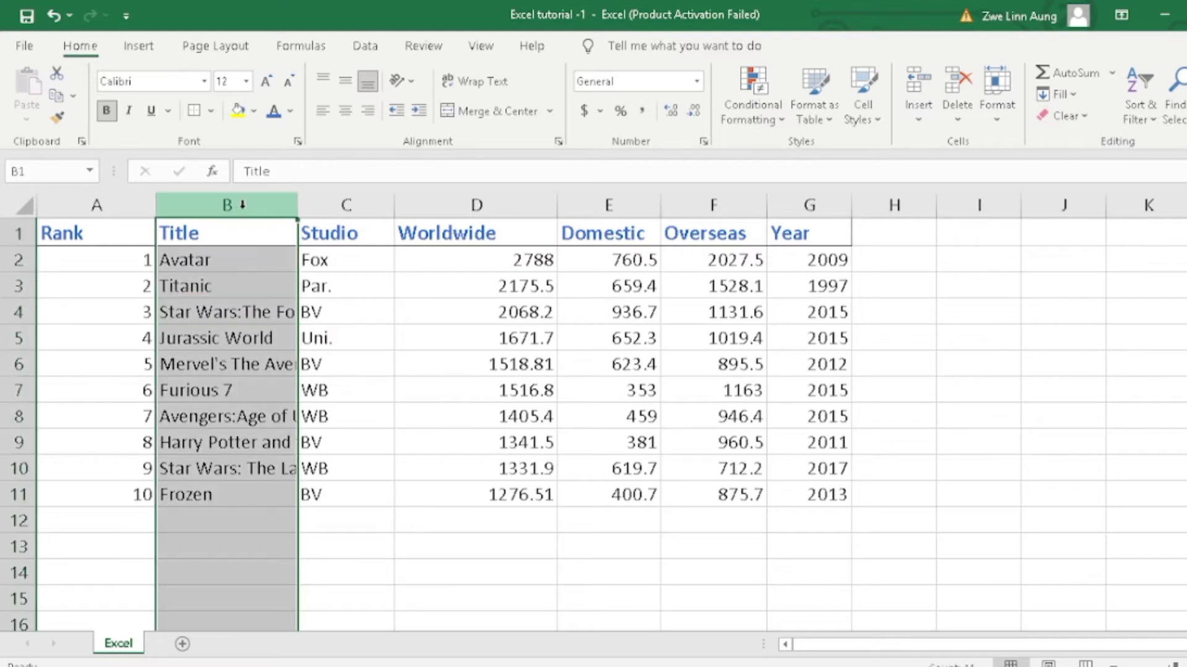
left_click(246, 361)
left_click(231, 312)
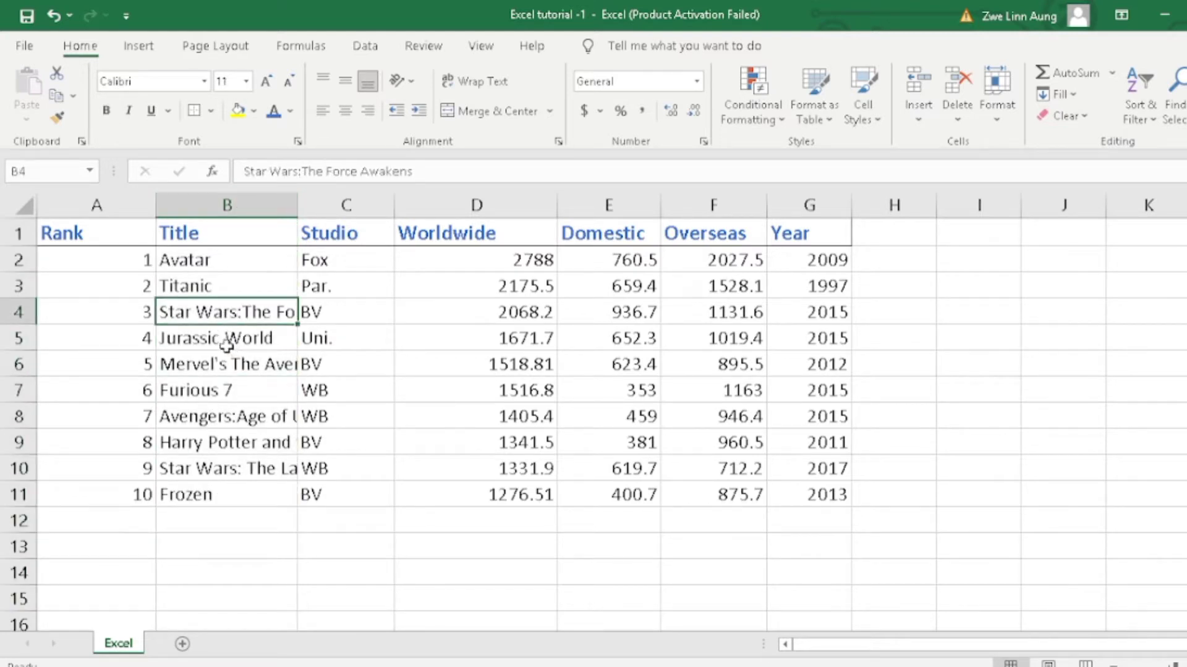
left_click(227, 345)
left_click(226, 366)
left_click(226, 418)
left_click(224, 444)
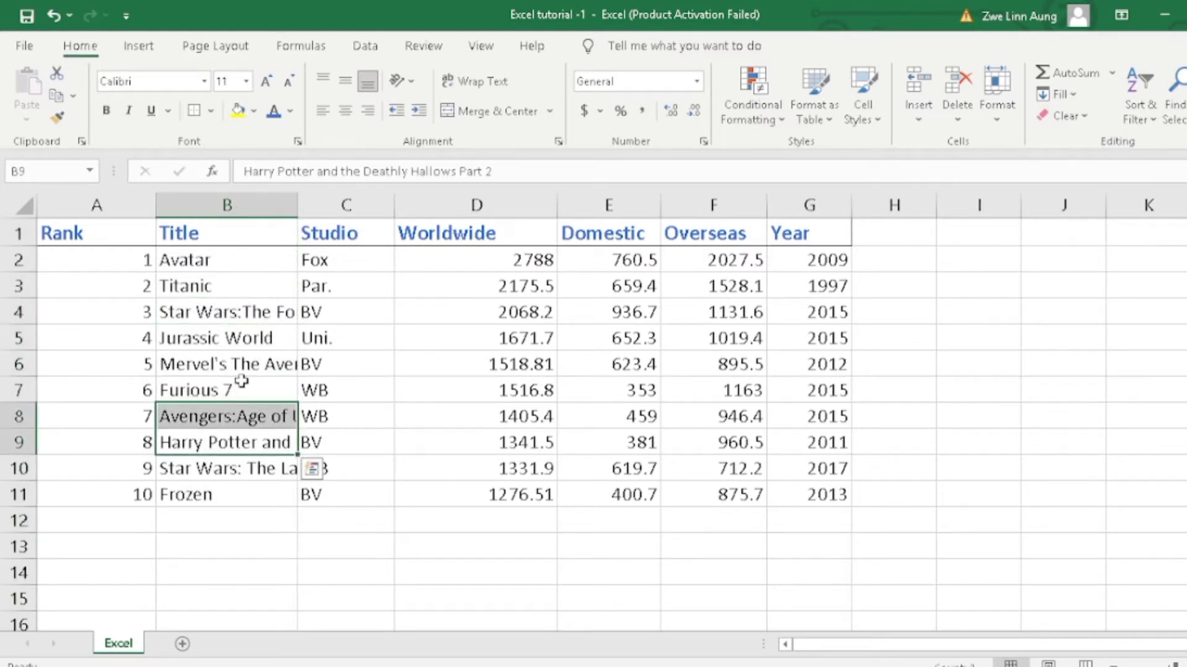
left_click(241, 366)
left_click(245, 309)
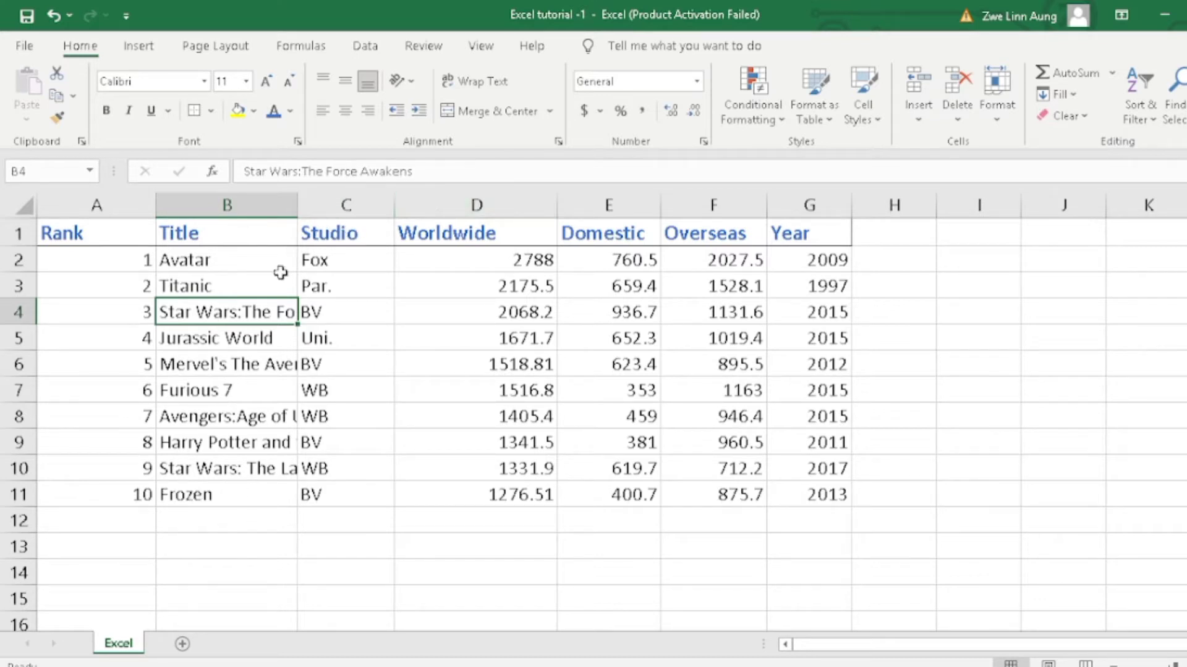
- Try auto-fitting the Title column's width to its longest entry, and undo the change
double_click(297, 203)
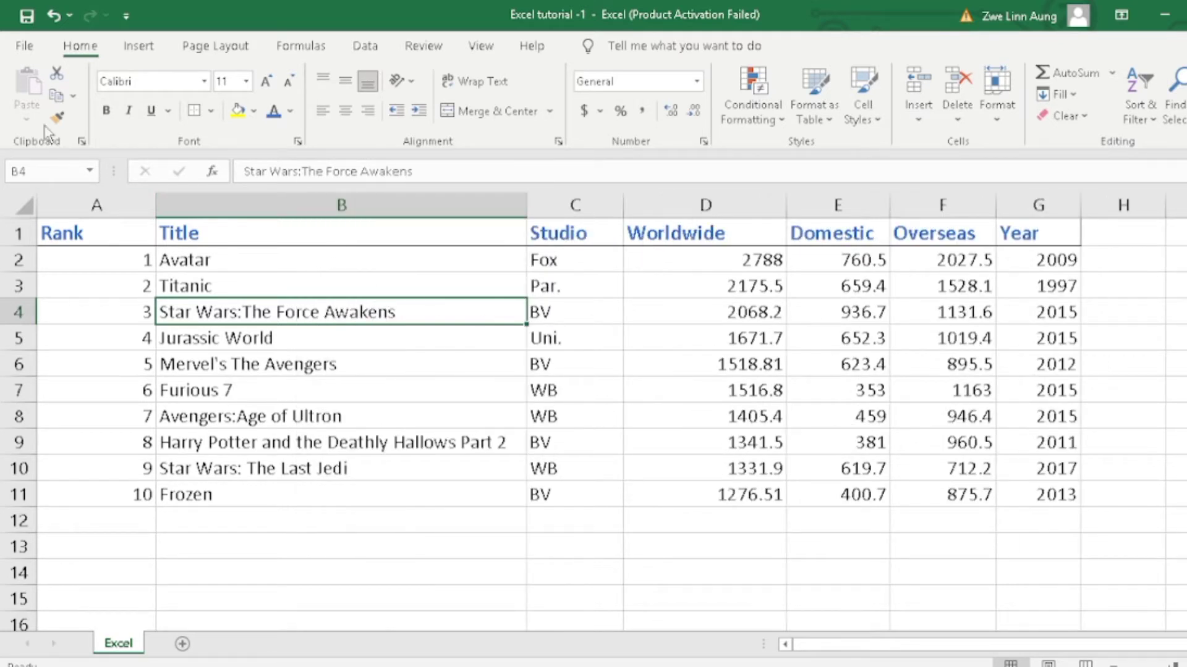
left_click(54, 16)
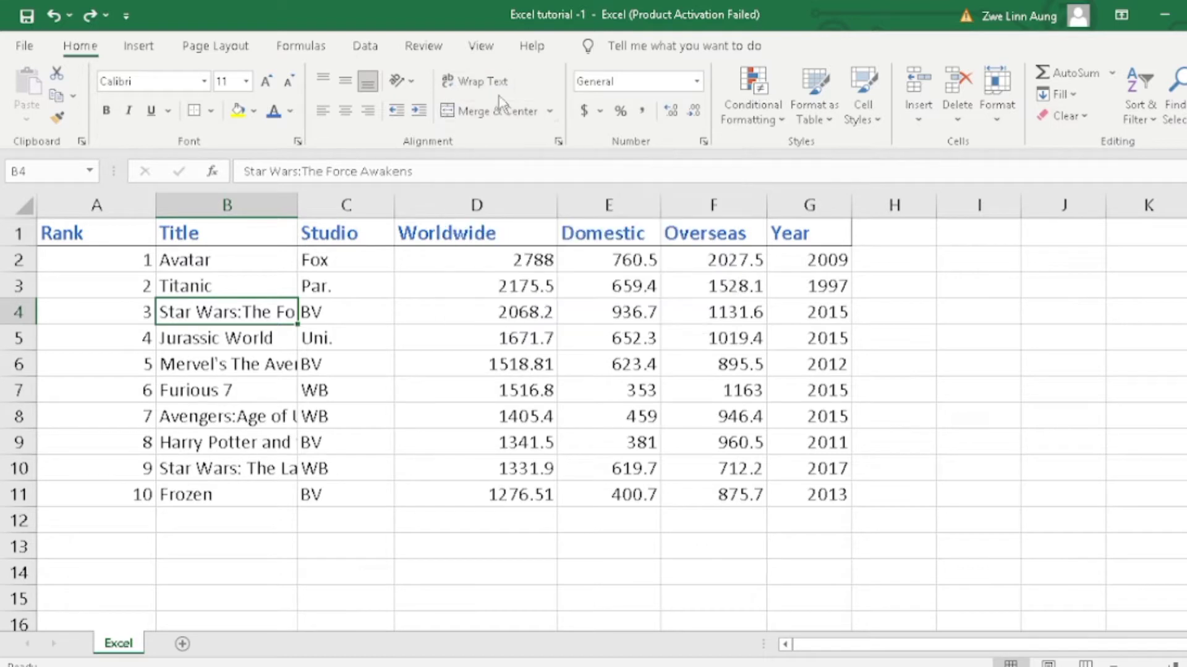
- Wrap the text in the whole Title column so long movie names break within the existing column width
left_click(244, 362)
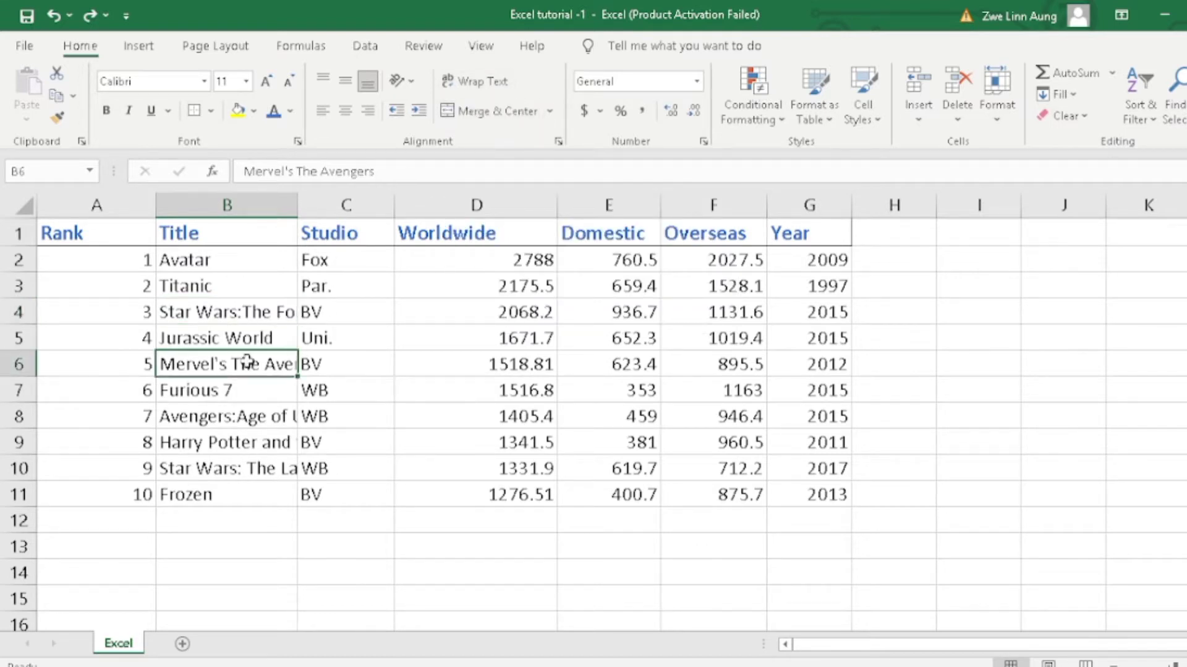
left_click(230, 204)
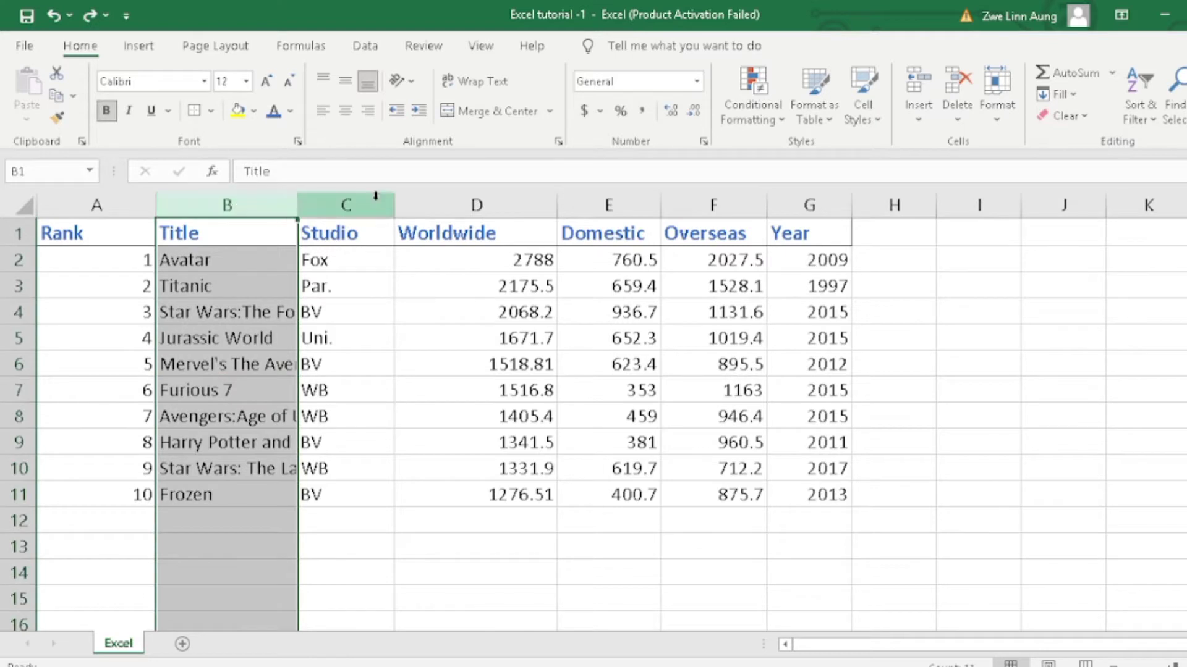
left_click(489, 91)
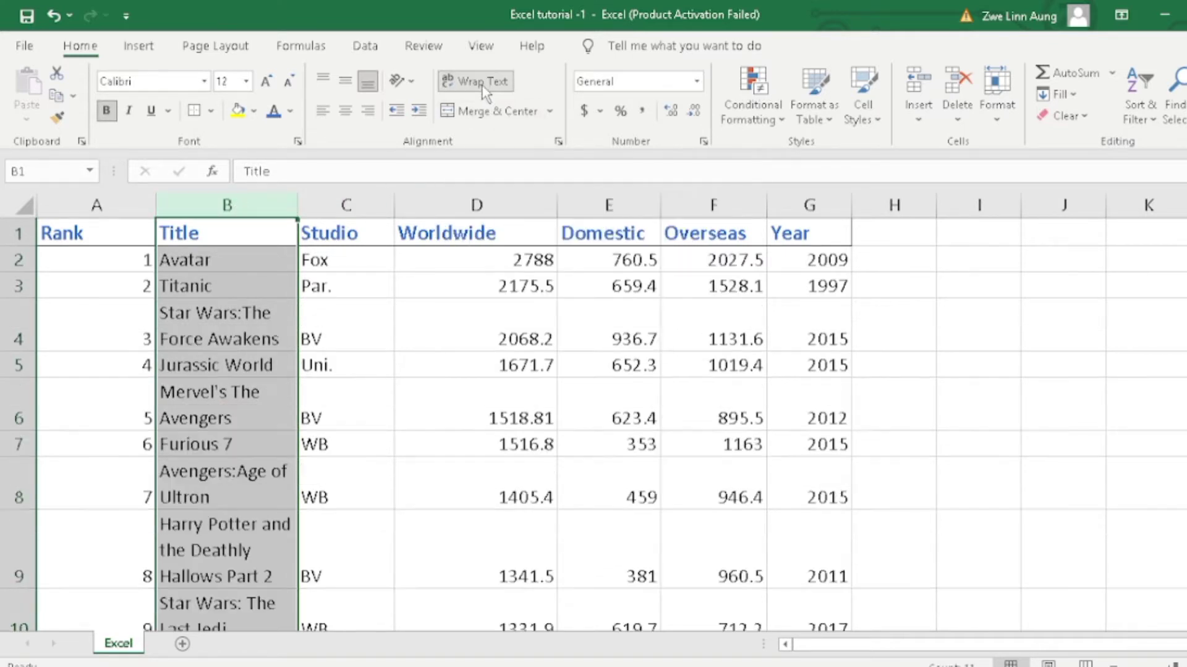
scroll(339, 418, "down", 1)
left_click(371, 419)
scroll(317, 378, "up", 1)
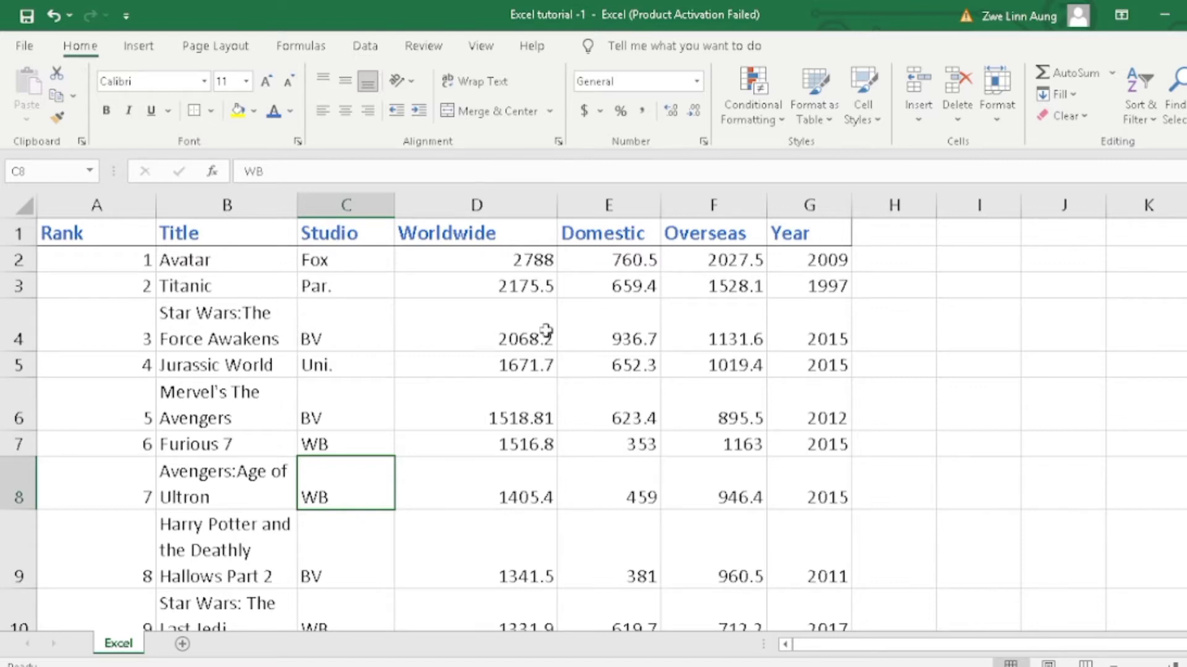
- Insert a blank row above the header row of the movie table
scroll(560, 512, "down", 3)
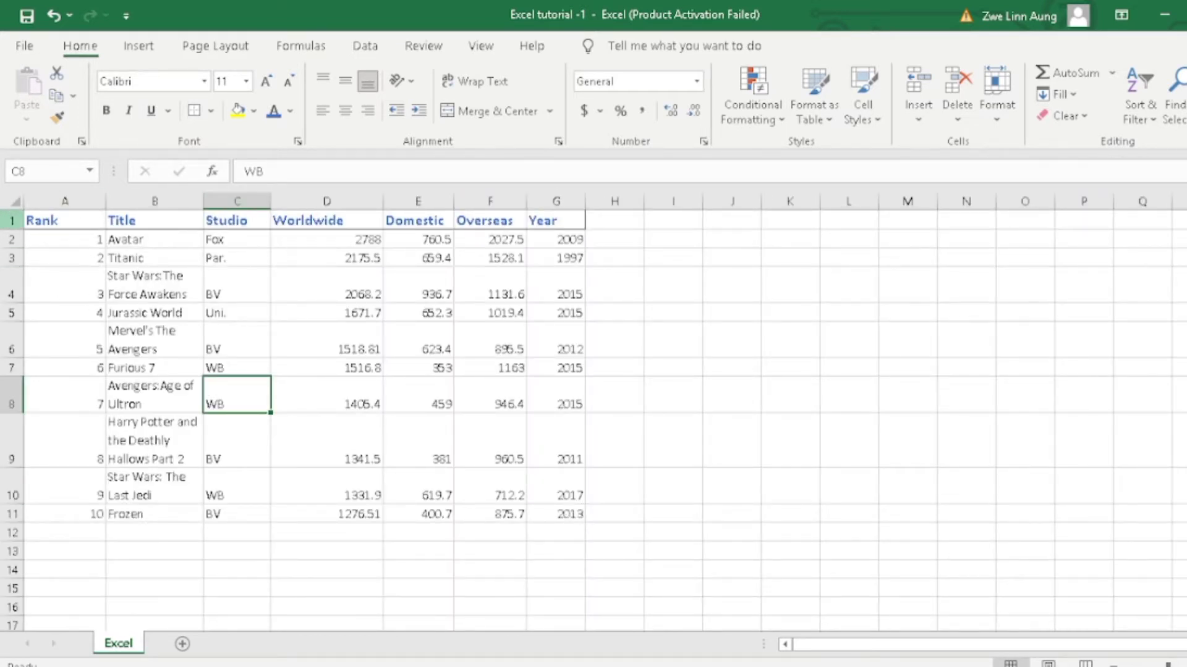
left_click(11, 220)
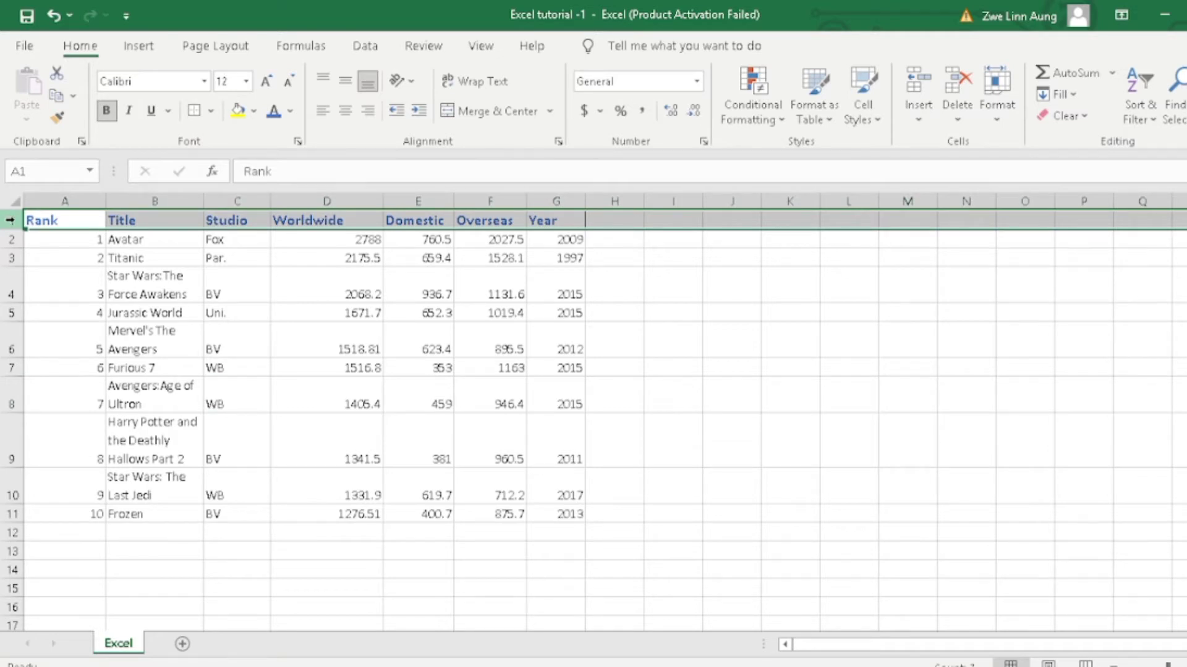
left_click(138, 281)
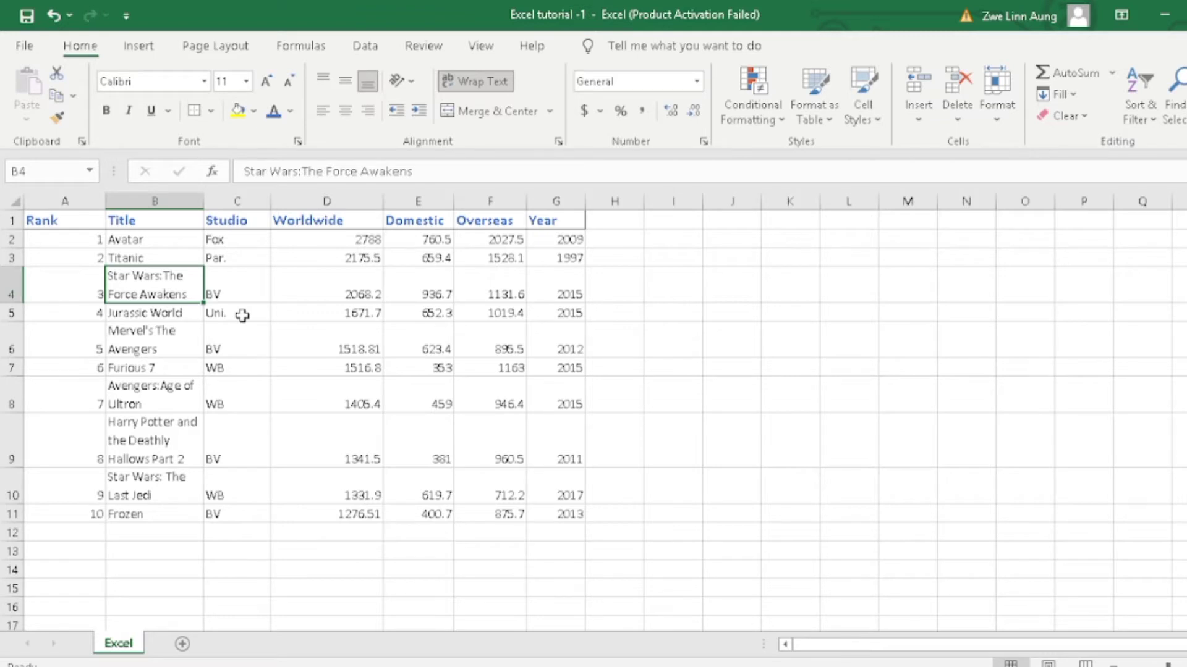
left_click(9, 220)
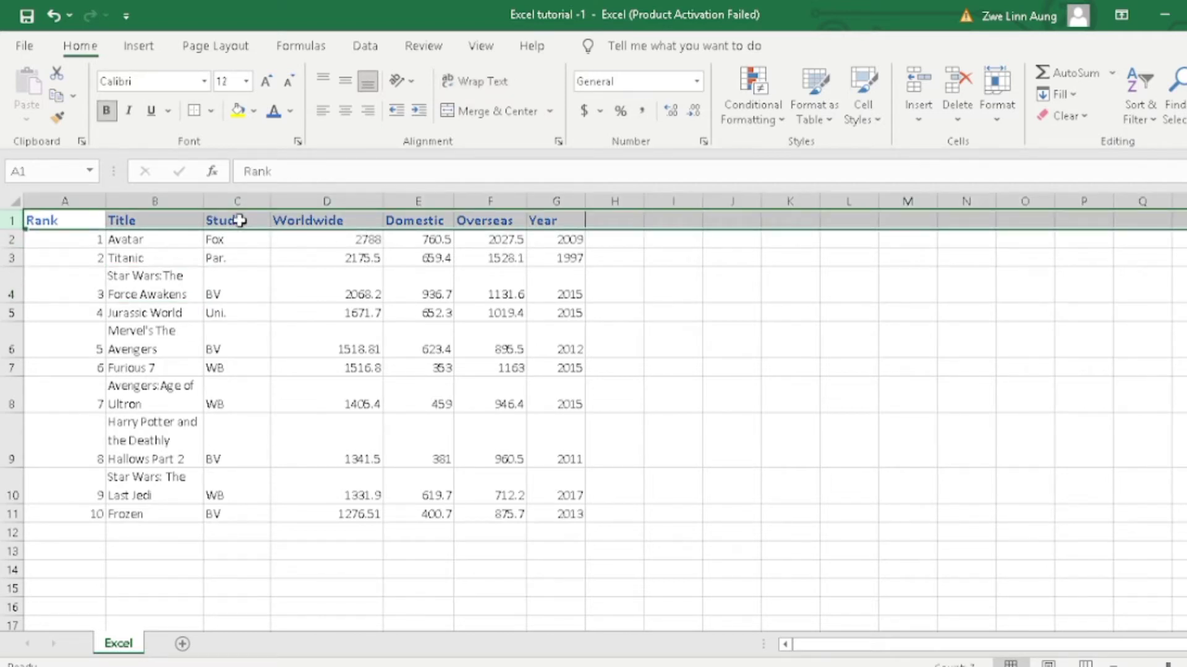
right_click(8, 221)
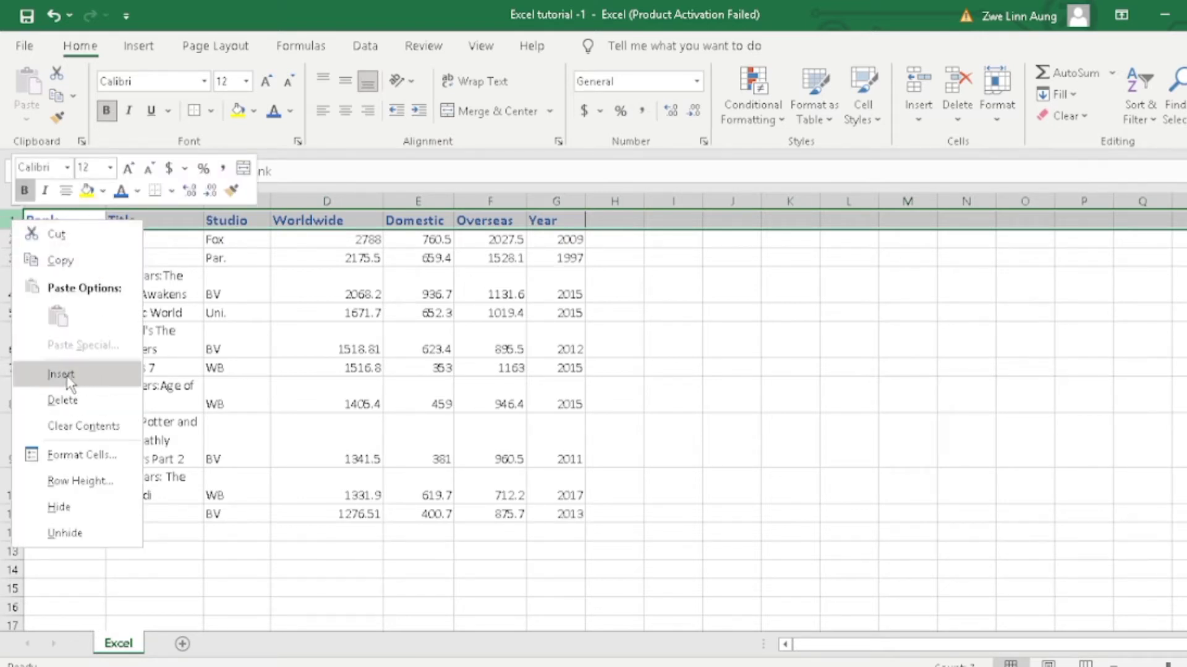
left_click(69, 382)
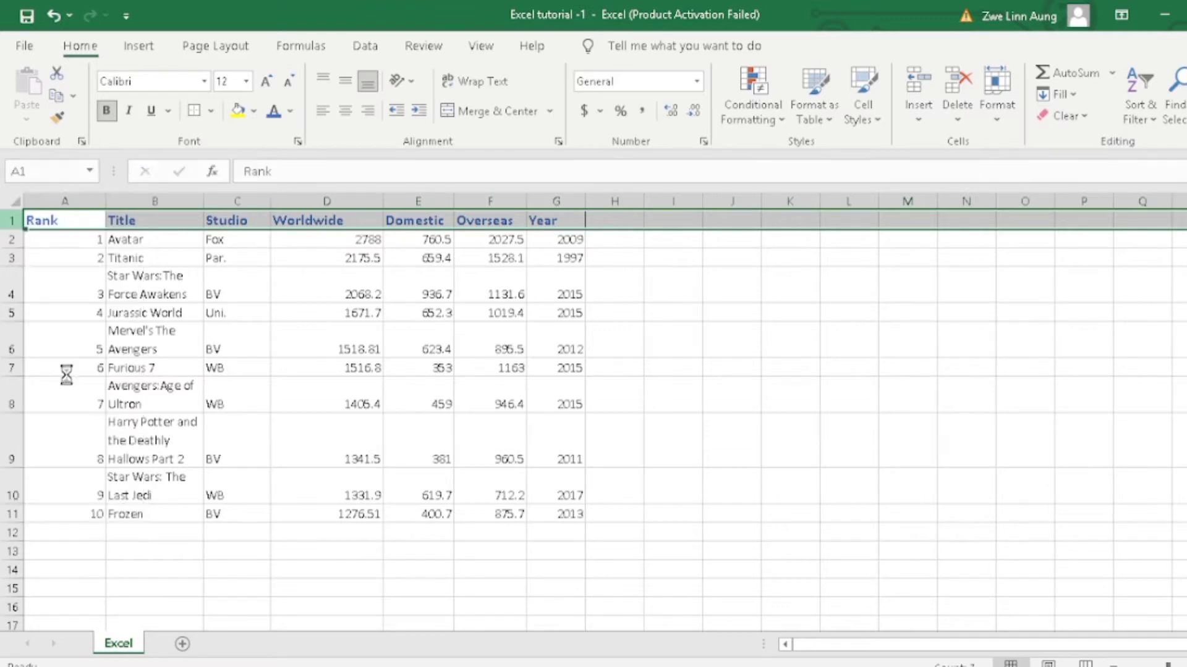
left_click(247, 328)
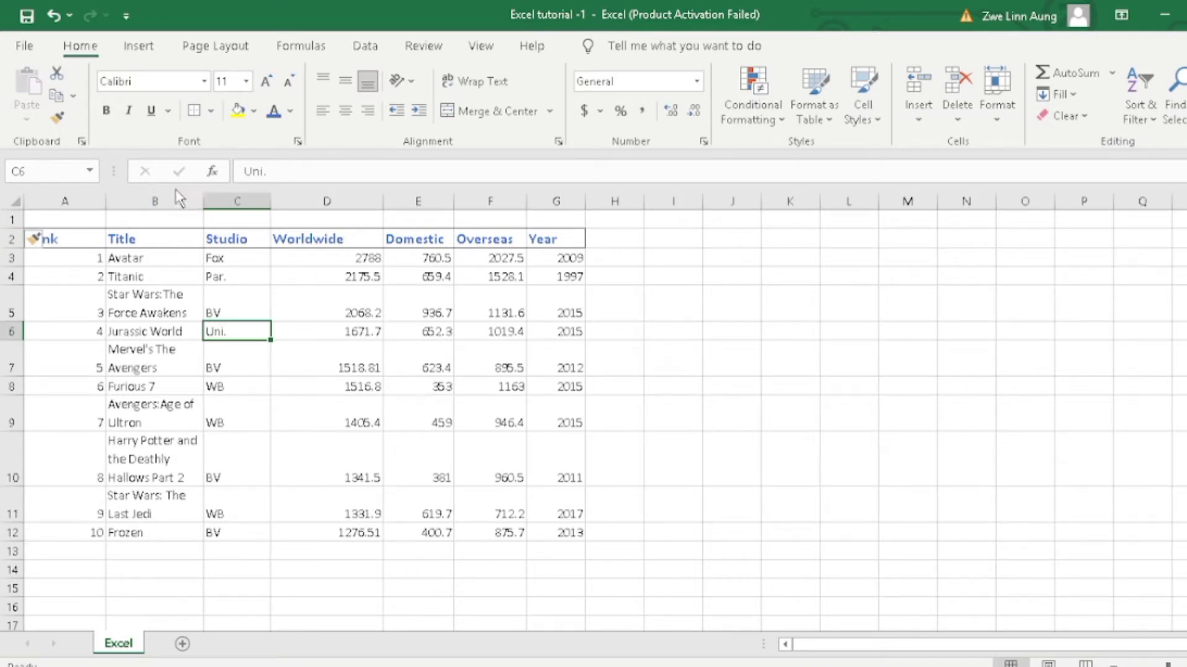
- Enter the title "Top Grossing Movies of All Time" in cell A1
left_click(87, 224)
left_click(101, 311)
left_click(85, 223)
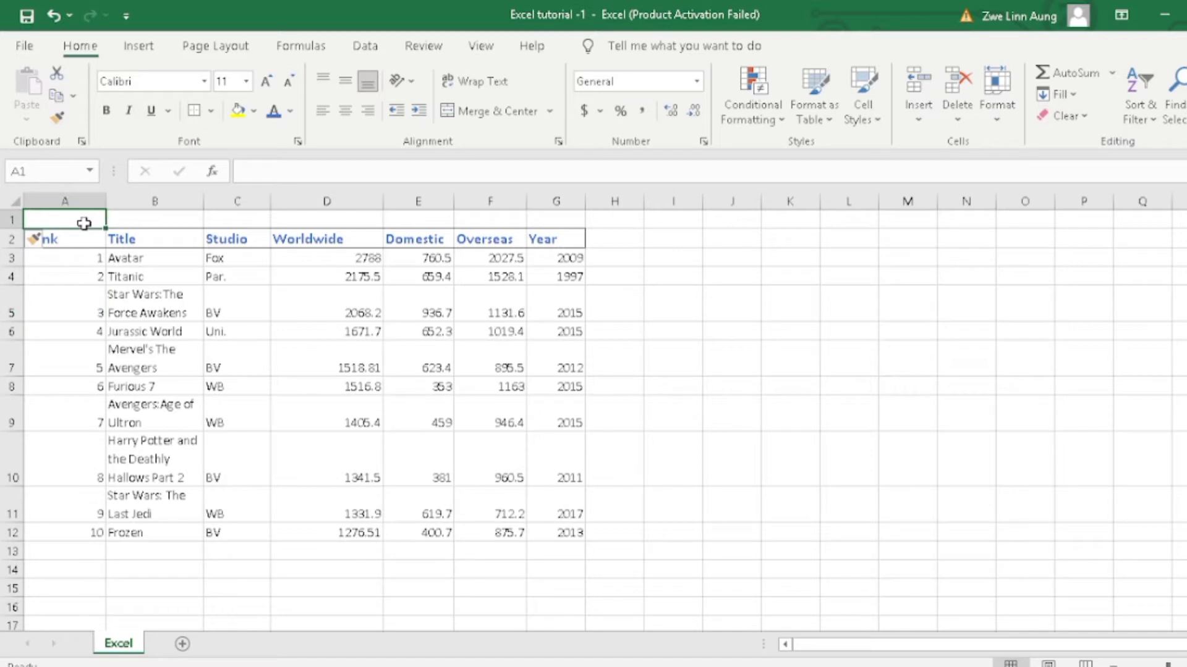
type("Top Grossing Movies of All Time")
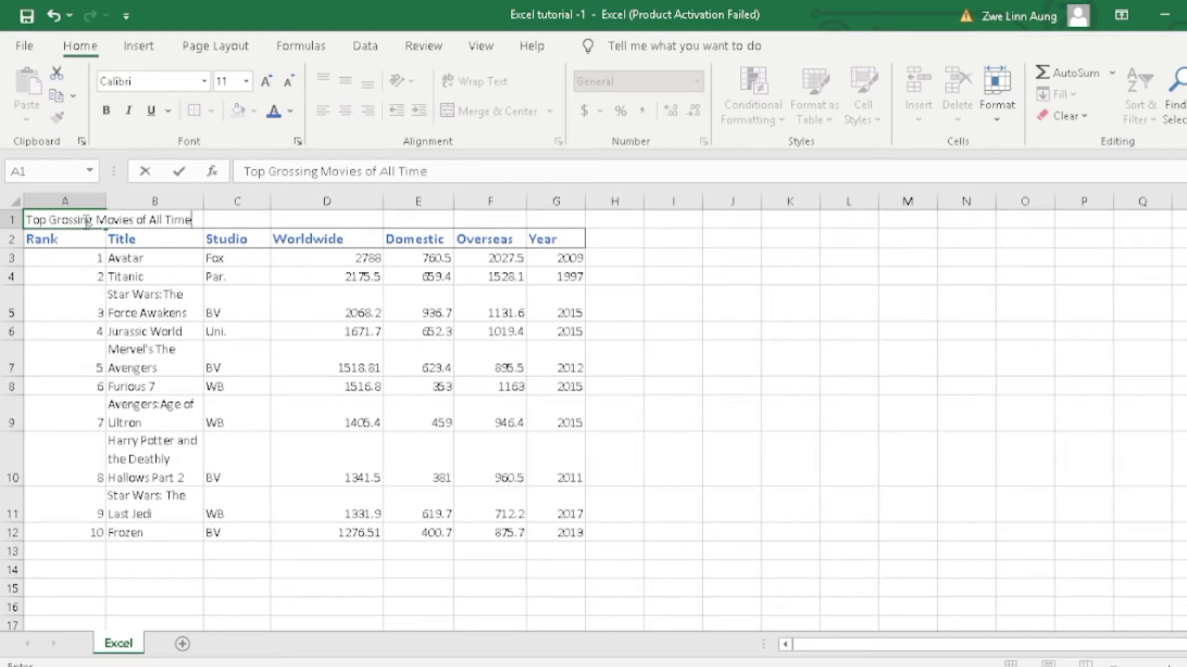
key("Return")
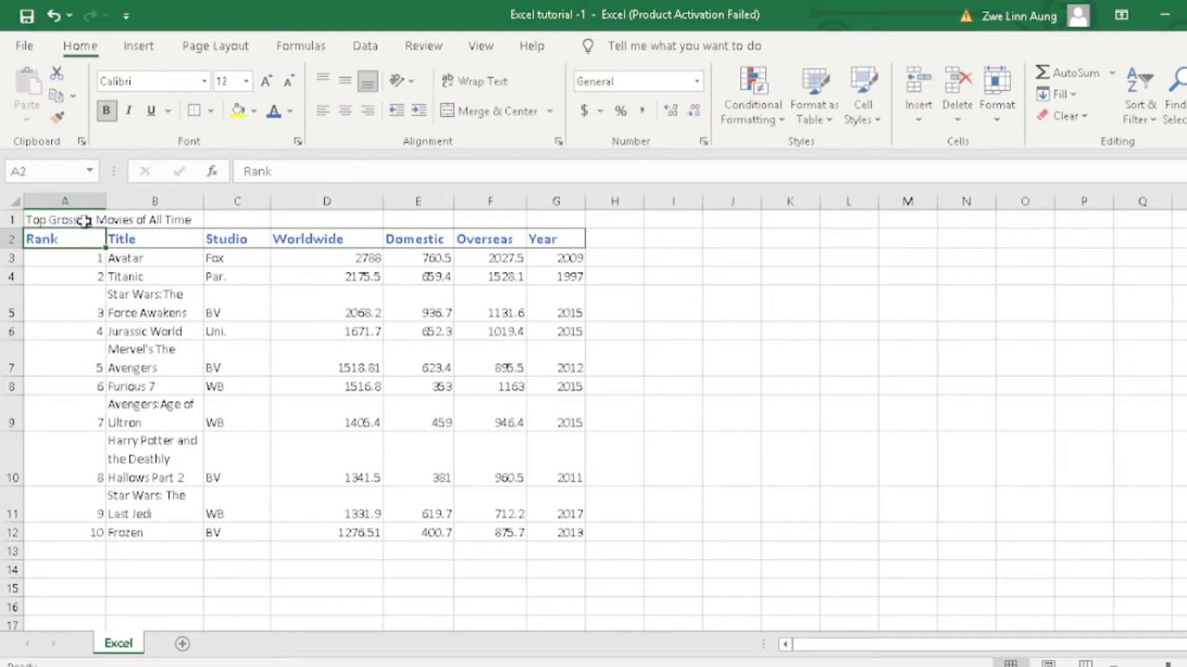
left_click(188, 276)
left_click(81, 226)
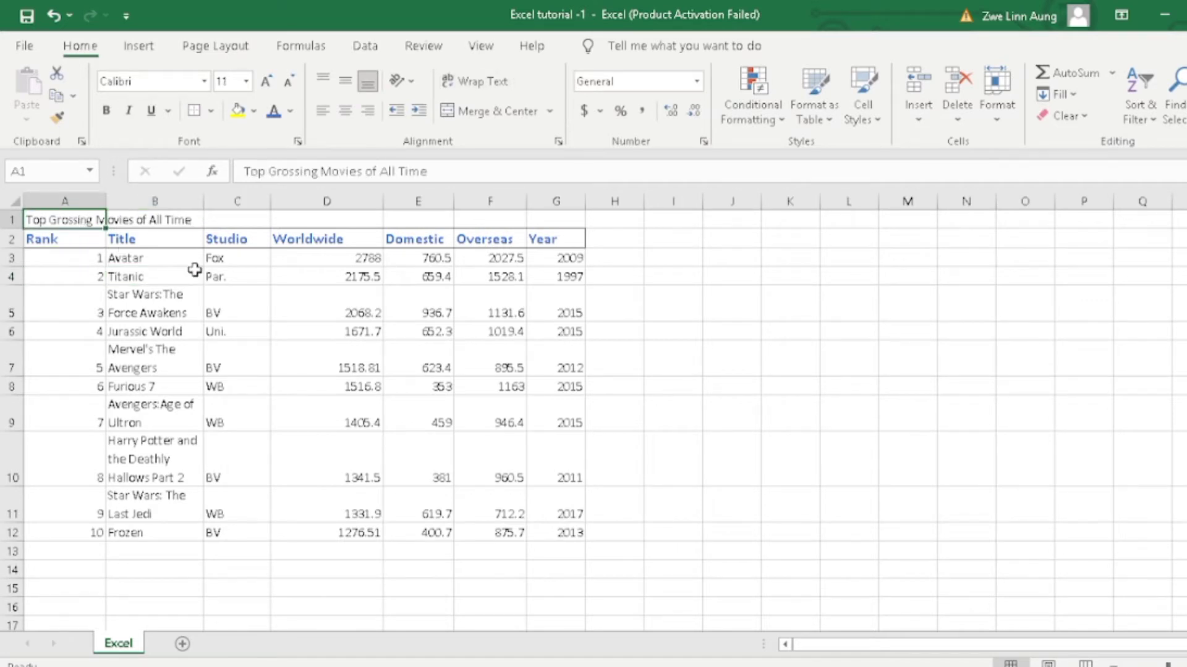
left_click(290, 293)
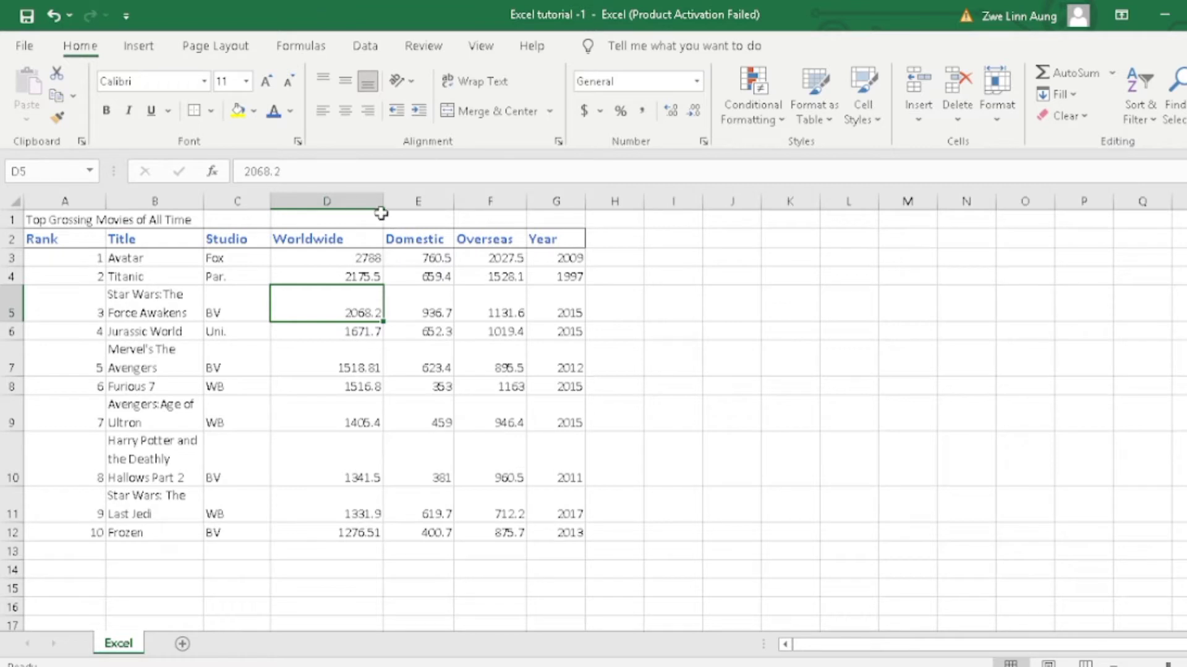
left_click(73, 224)
left_click(155, 247)
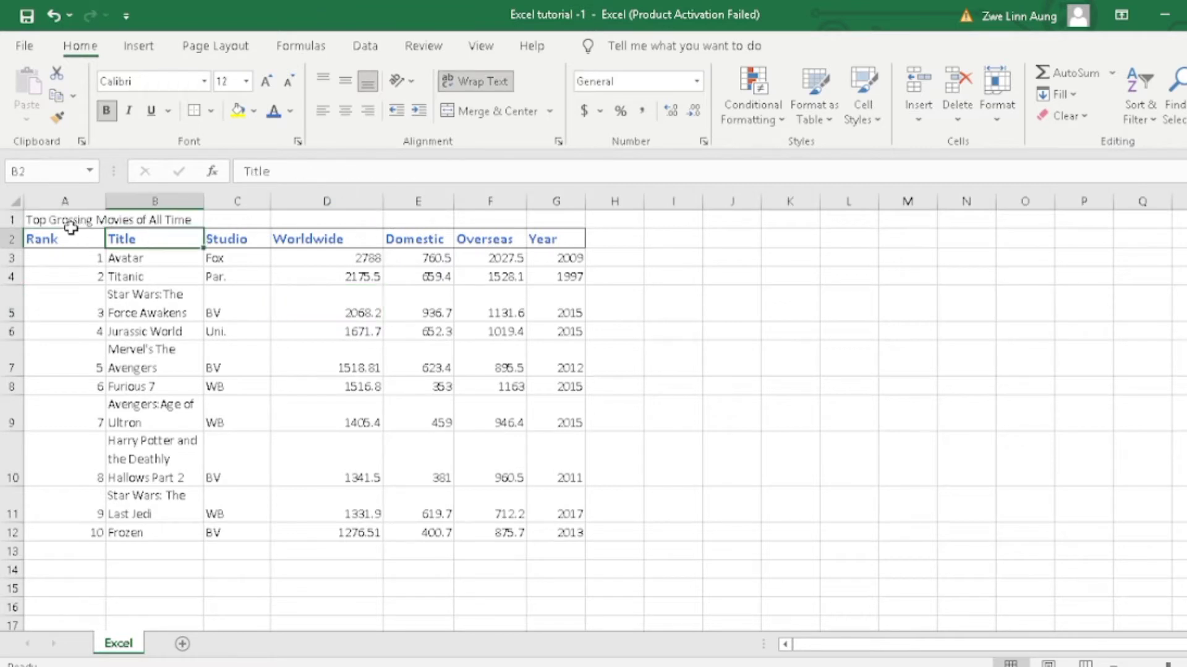
left_click(70, 243)
left_click(130, 233)
left_click(62, 219)
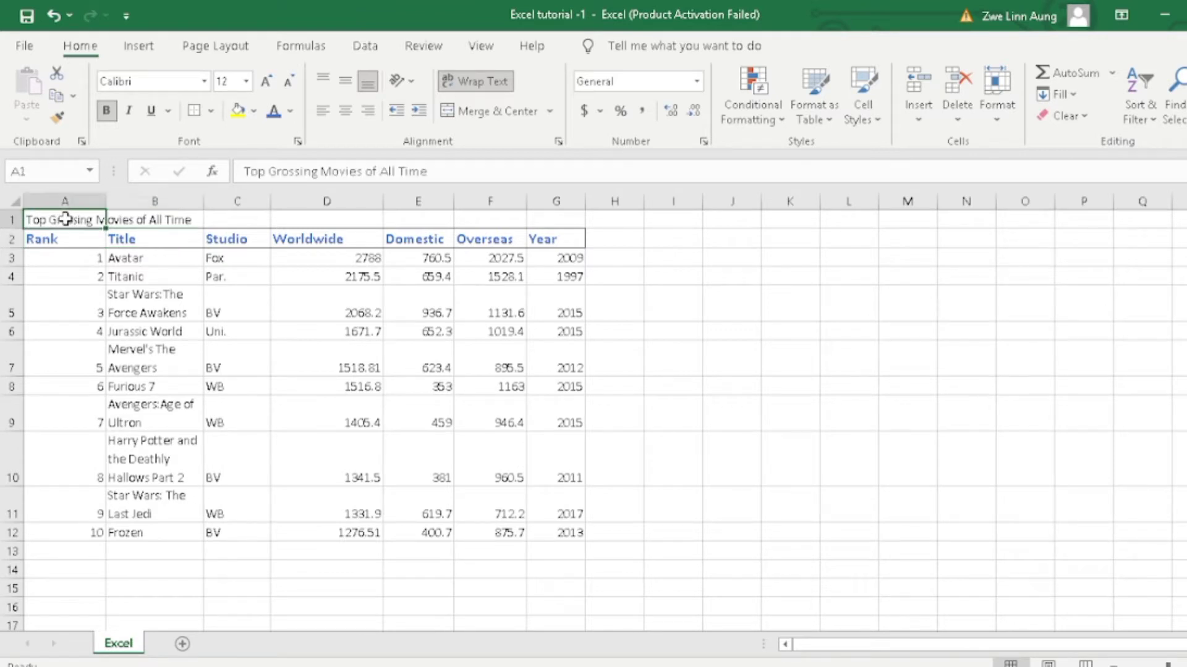
left_click(155, 257)
left_click(82, 221)
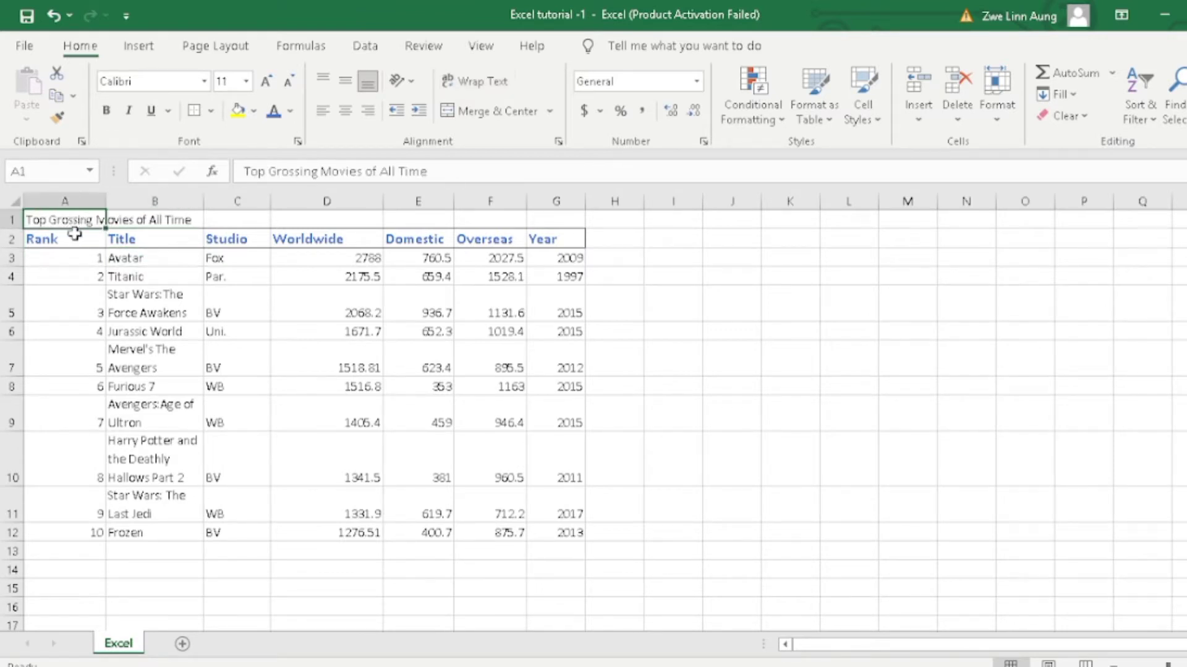
- Merge and center the title across cells A1 to G1, spanning the full table width
left_click_drag(76, 220, 560, 224)
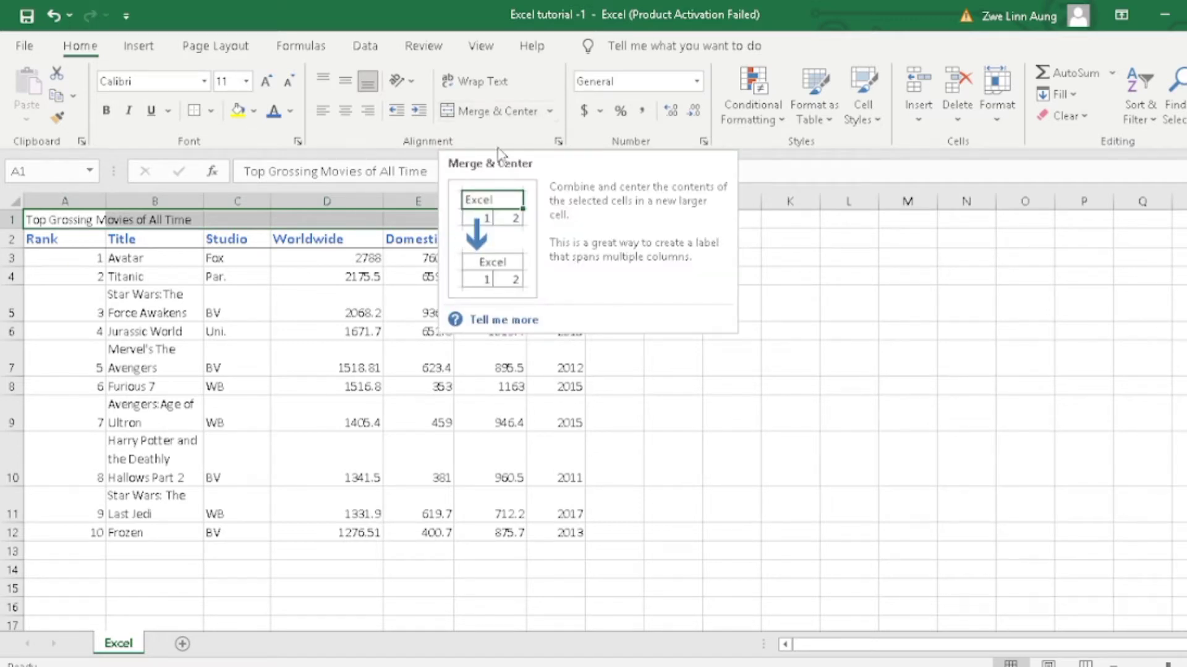
left_click(496, 117)
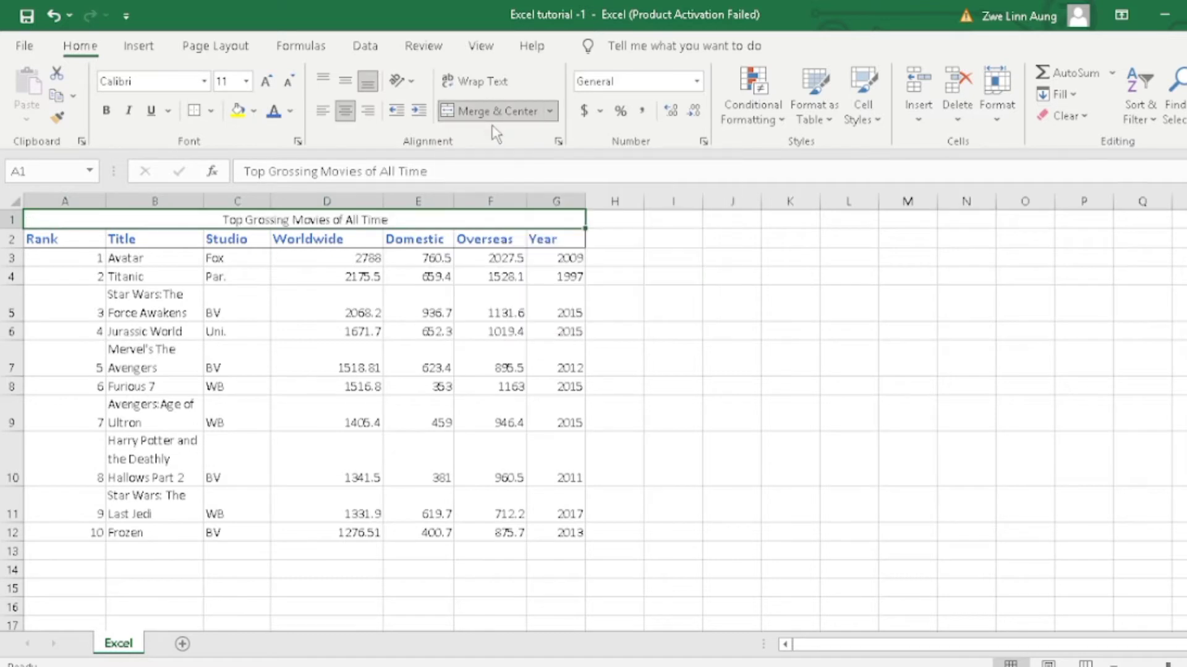
left_click(413, 296)
left_click(276, 363)
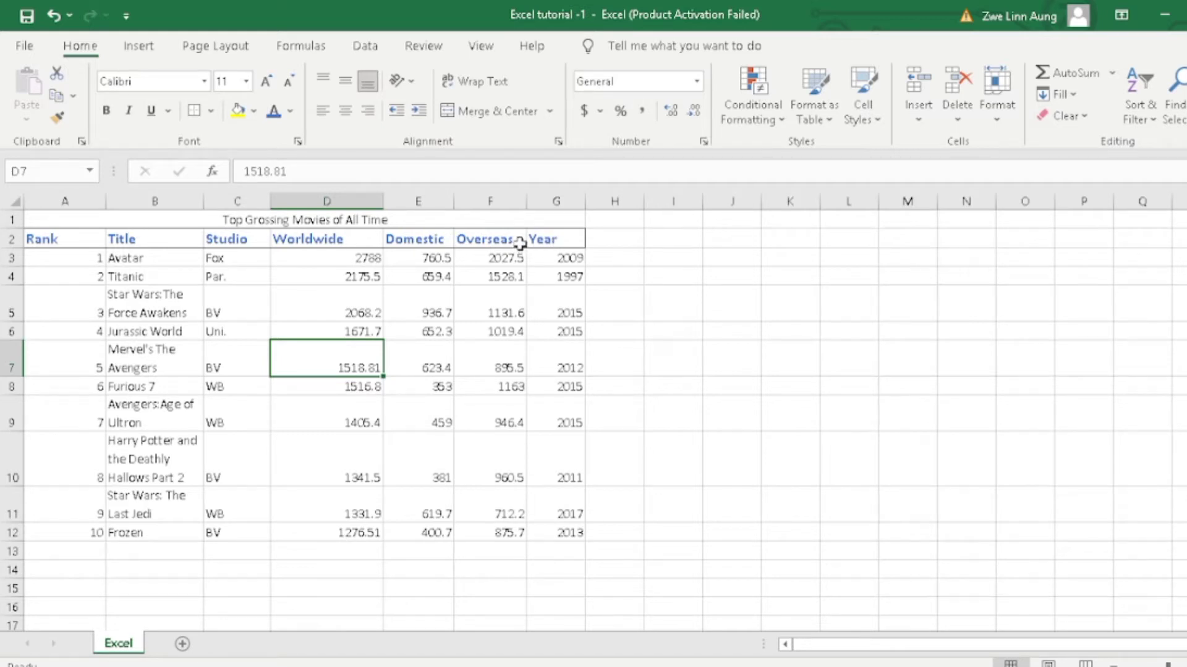
- Apply the Heading 1 cell style to the merged title cell in row 1
left_click(272, 220)
left_click_drag(392, 299, 361, 275)
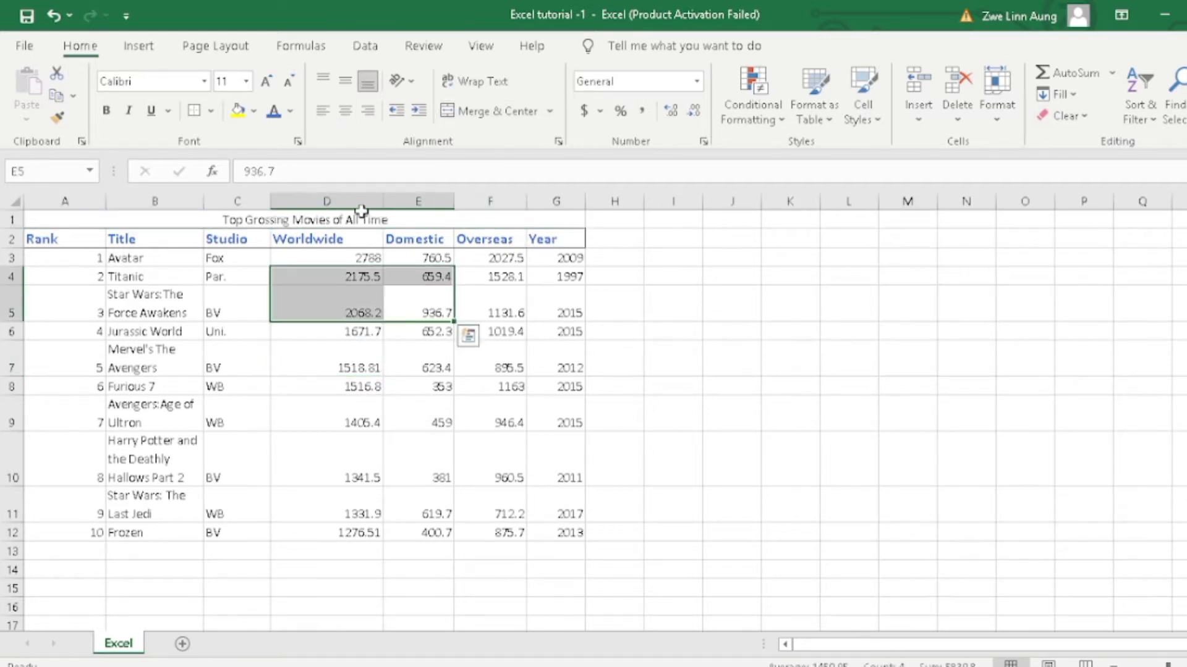
left_click(361, 216)
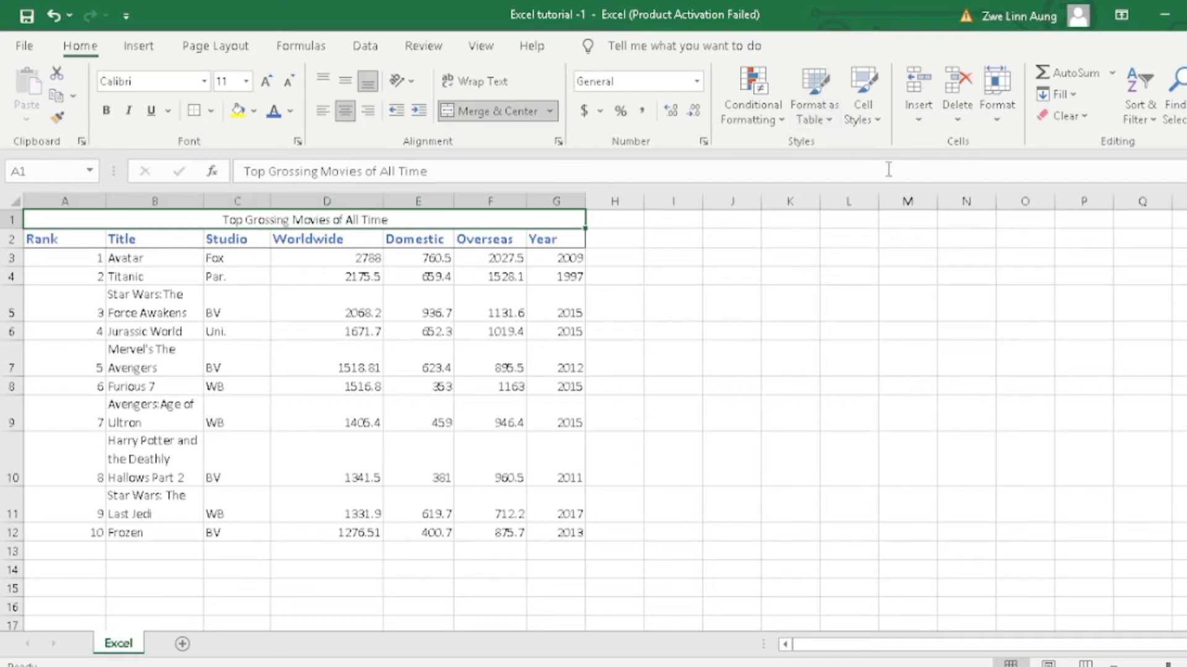
left_click(780, 122)
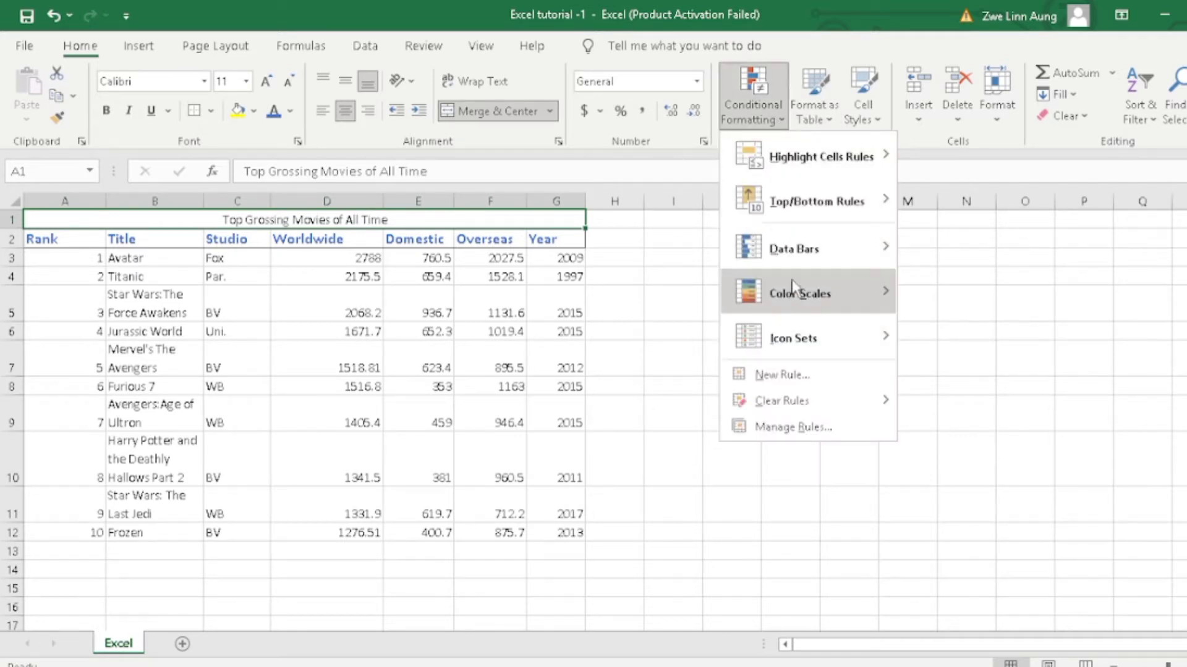
left_click(623, 309)
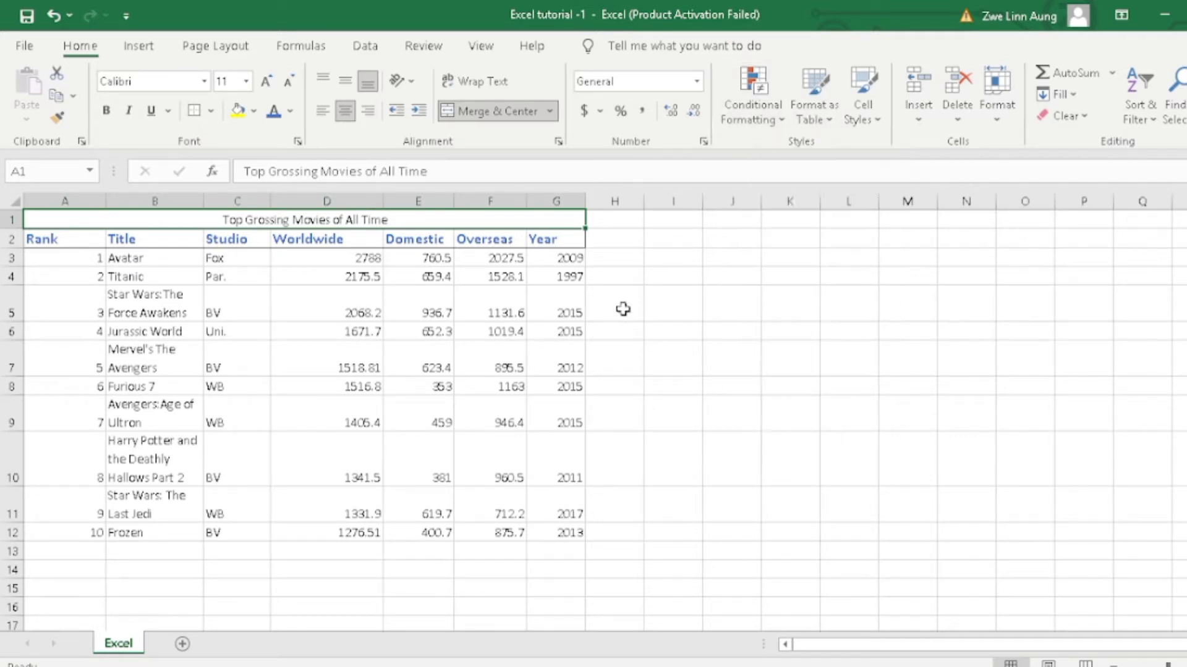
left_click(873, 120)
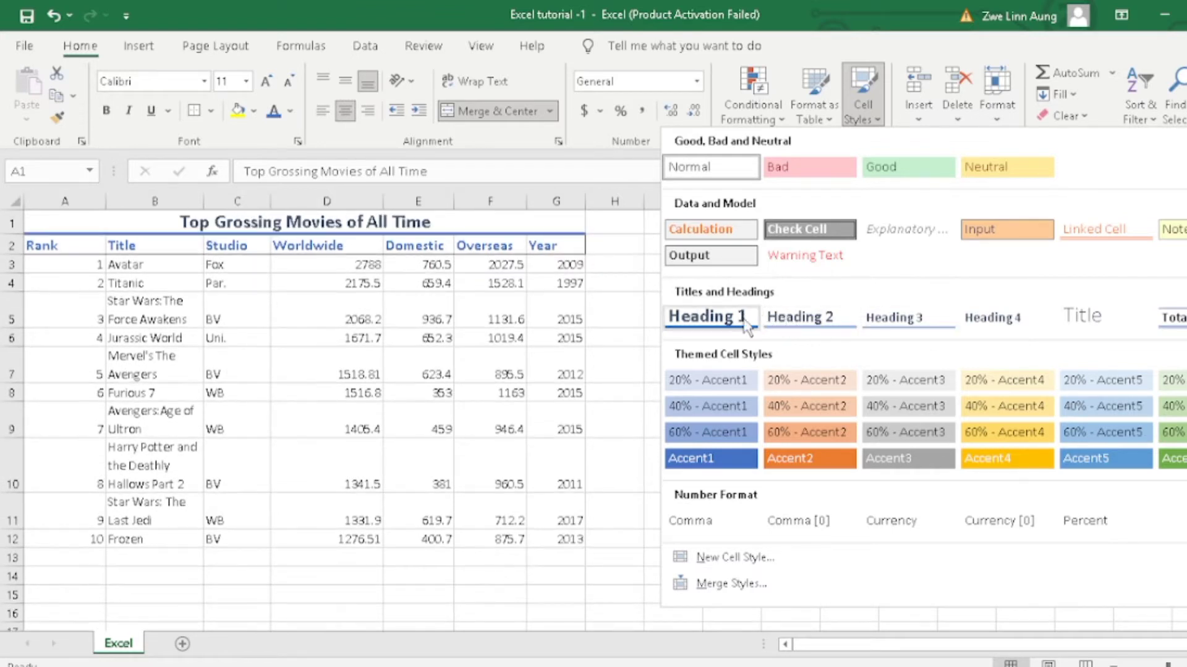
left_click(717, 327)
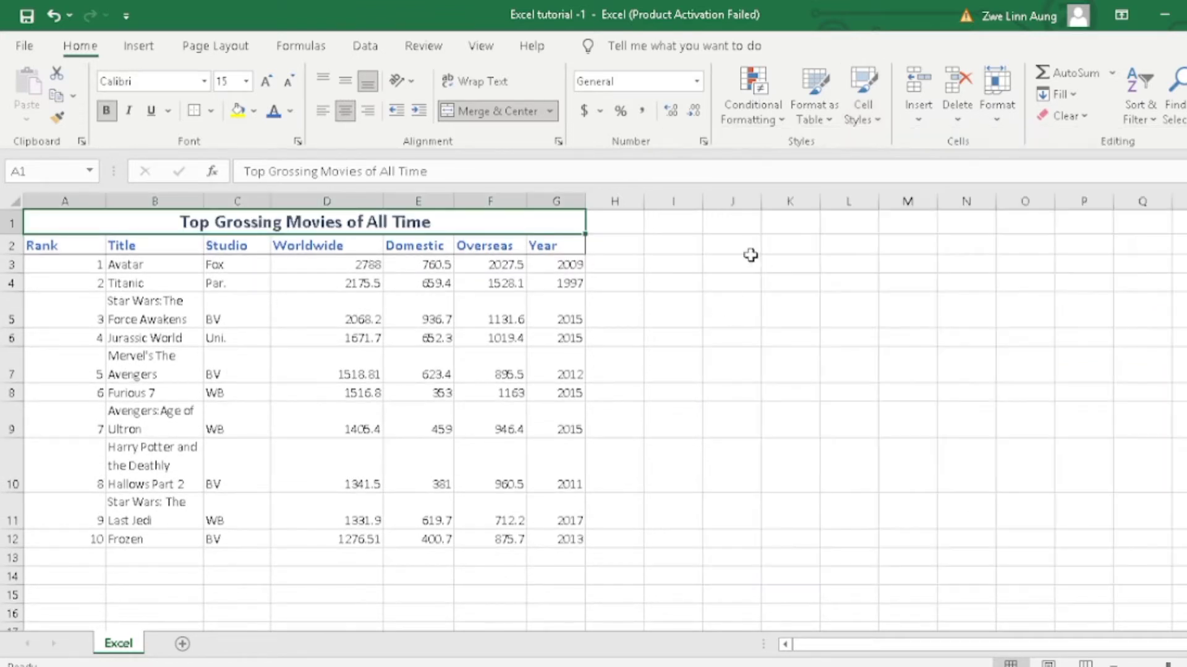
- Center the contents of columns A through G horizontally
left_click(682, 300)
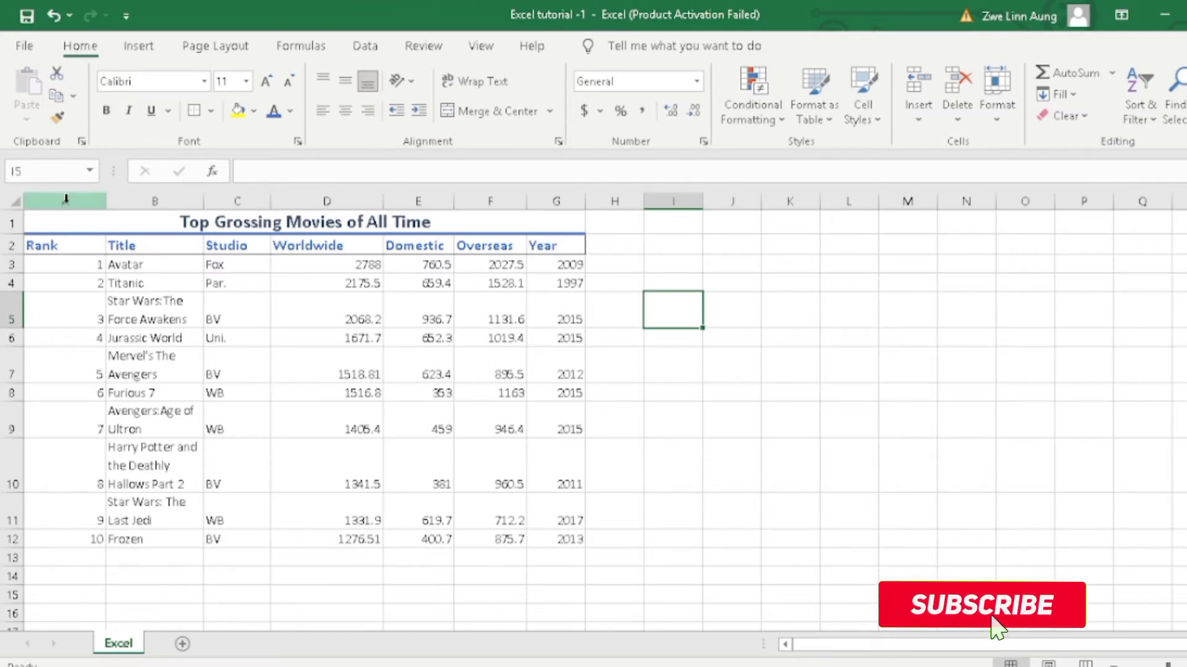
left_click_drag(50, 201, 556, 198)
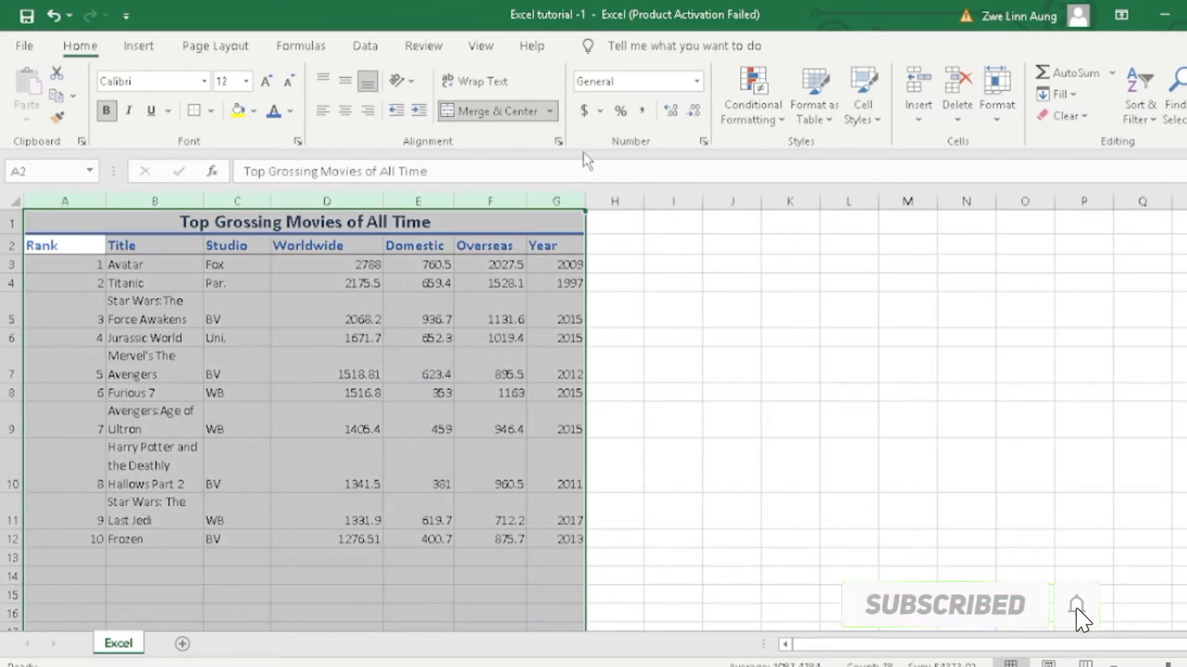
left_click(345, 112)
left_click(264, 371)
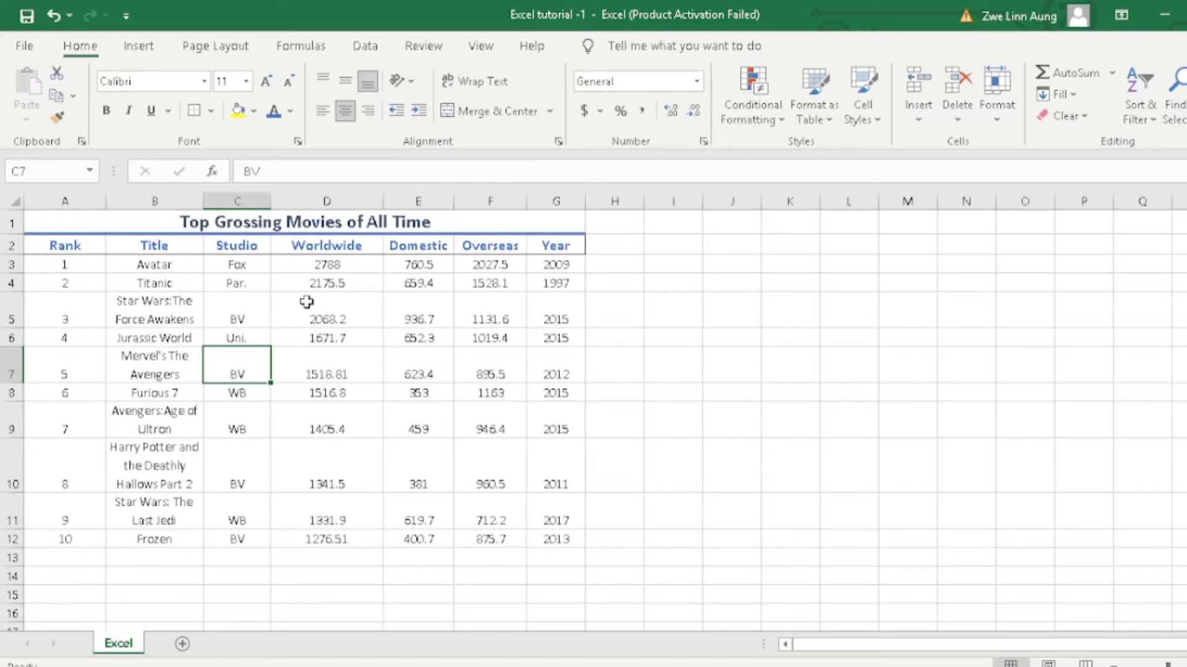
- Apply the dollar Accounting number format to the Worldwide, Domestic and Overseas figures in D3:F12
left_click_drag(320, 265, 480, 535)
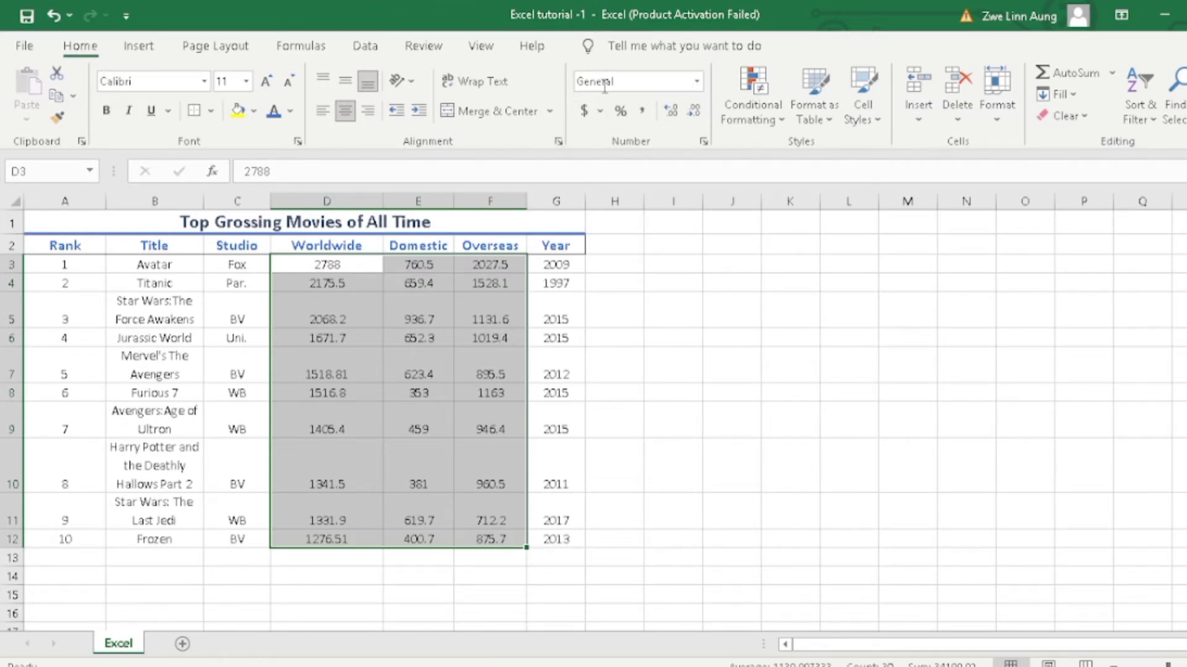
left_click(581, 115)
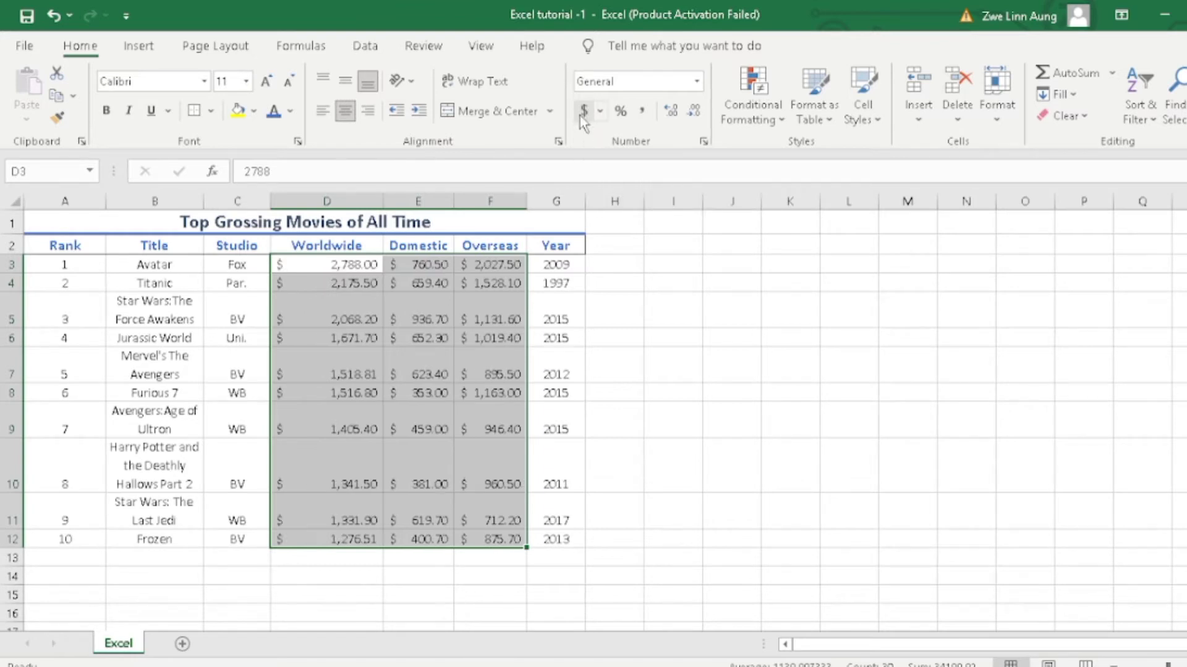
left_click(564, 376)
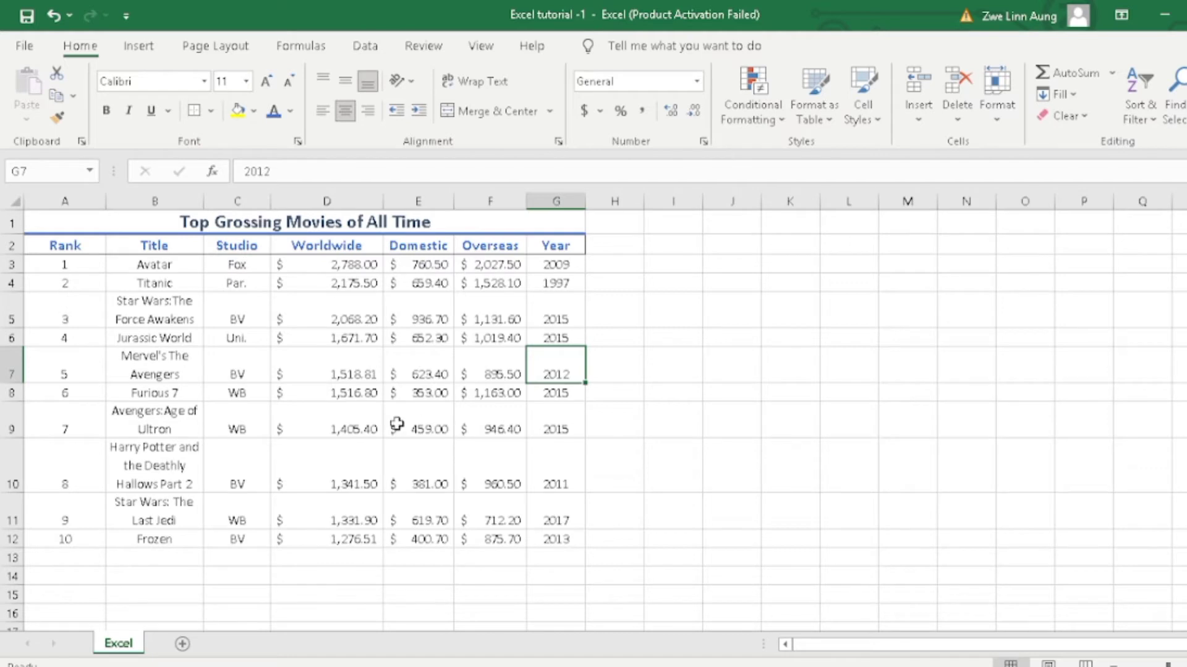
left_click(615, 473)
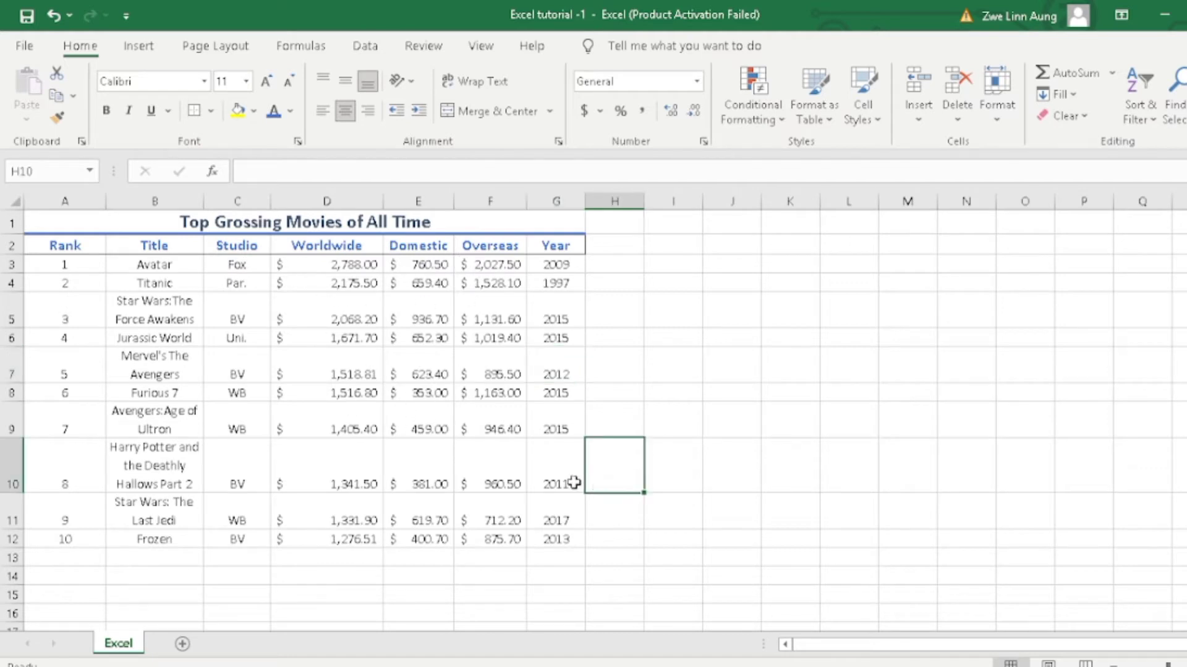
- Check the print preview of the movie table and return to the worksheet
left_click(24, 46)
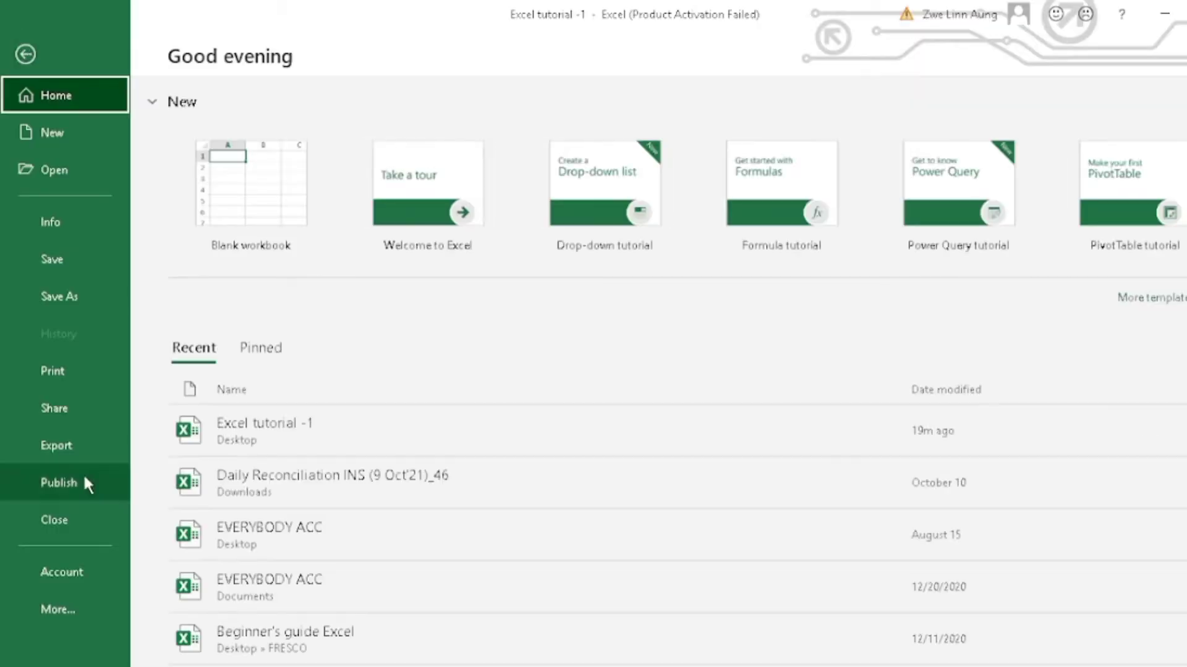
left_click(39, 373)
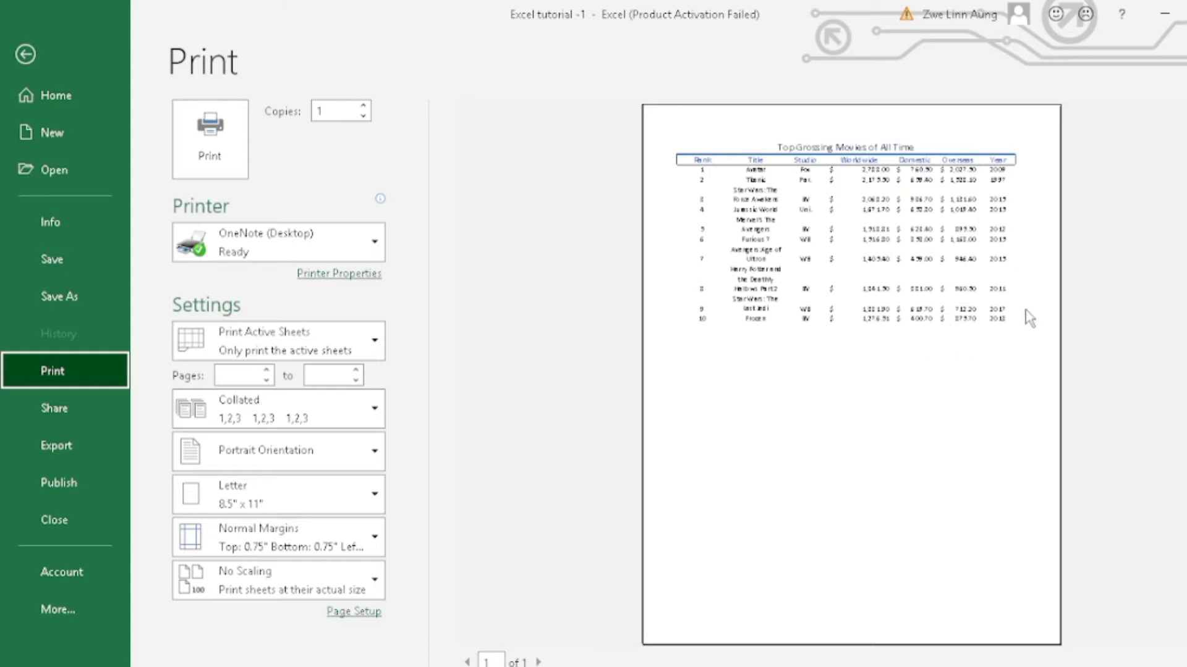
left_click(24, 54)
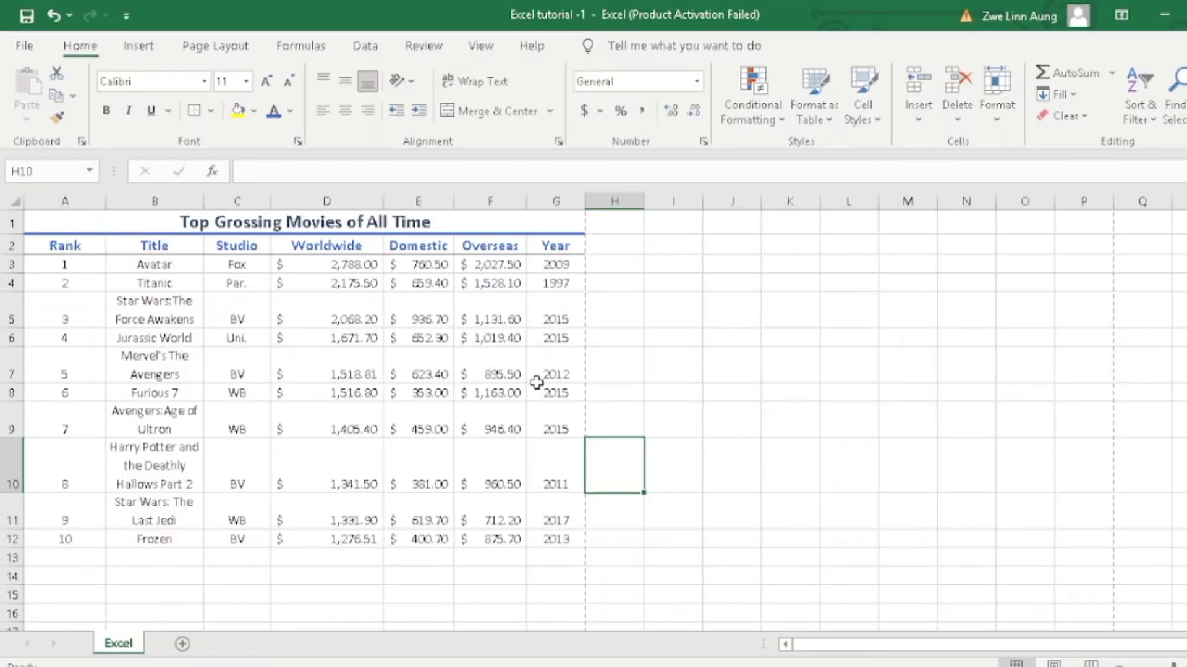
left_click(575, 245)
left_click_drag(559, 448, 572, 522)
left_click(578, 571)
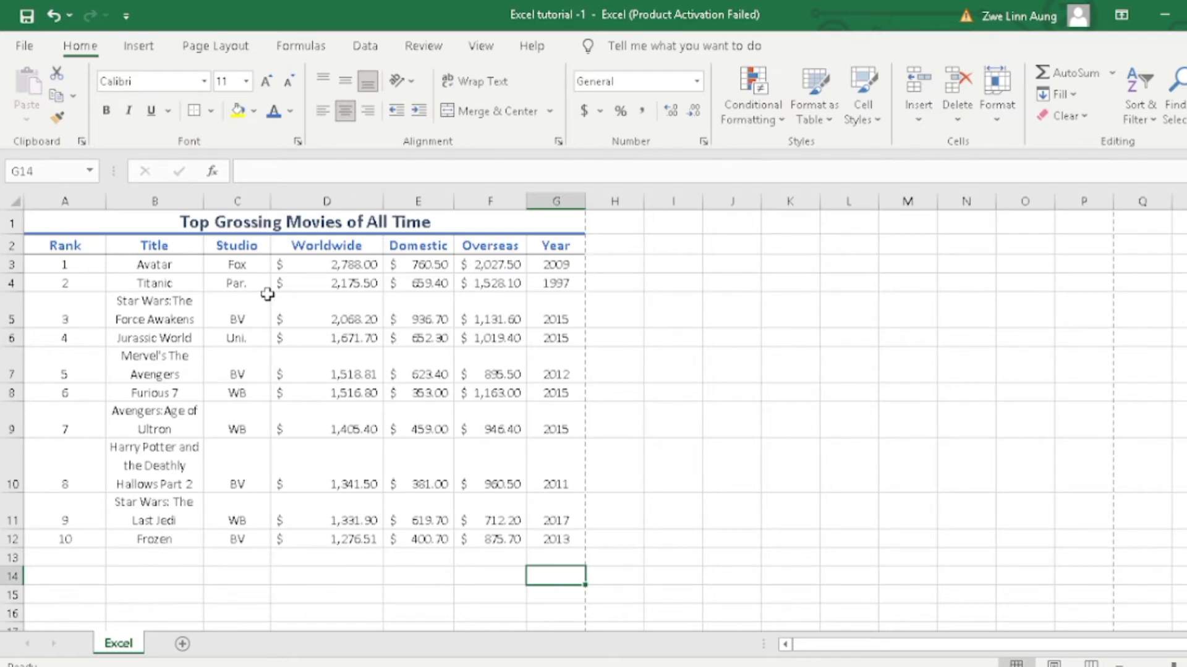
- Narrow the Rank column A until it just fits its header text
left_click(80, 245)
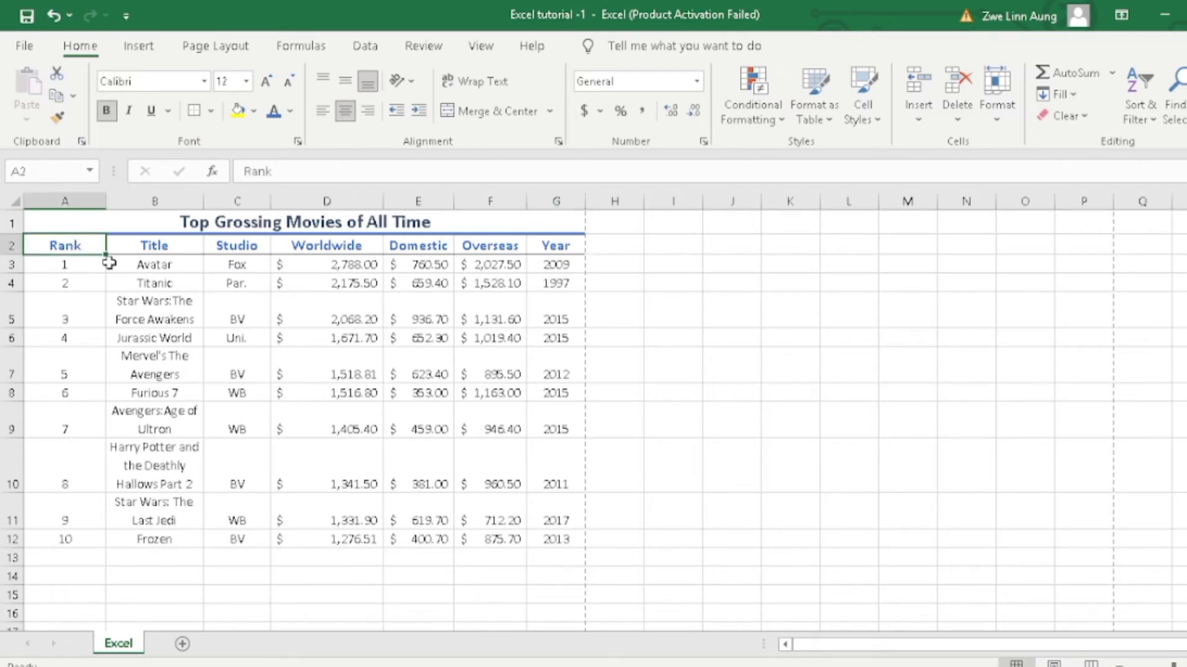
left_click_drag(82, 287, 81, 265)
left_click(87, 242)
left_click_drag(106, 199, 66, 197)
left_click_drag(559, 312, 575, 290)
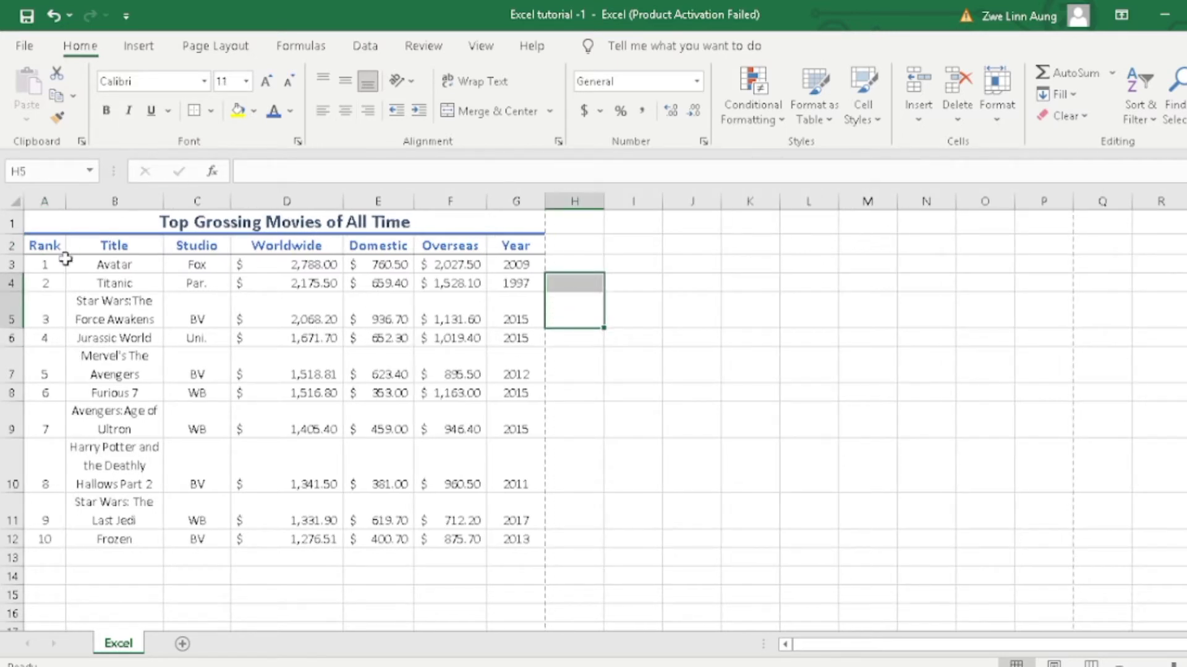
double_click(64, 200)
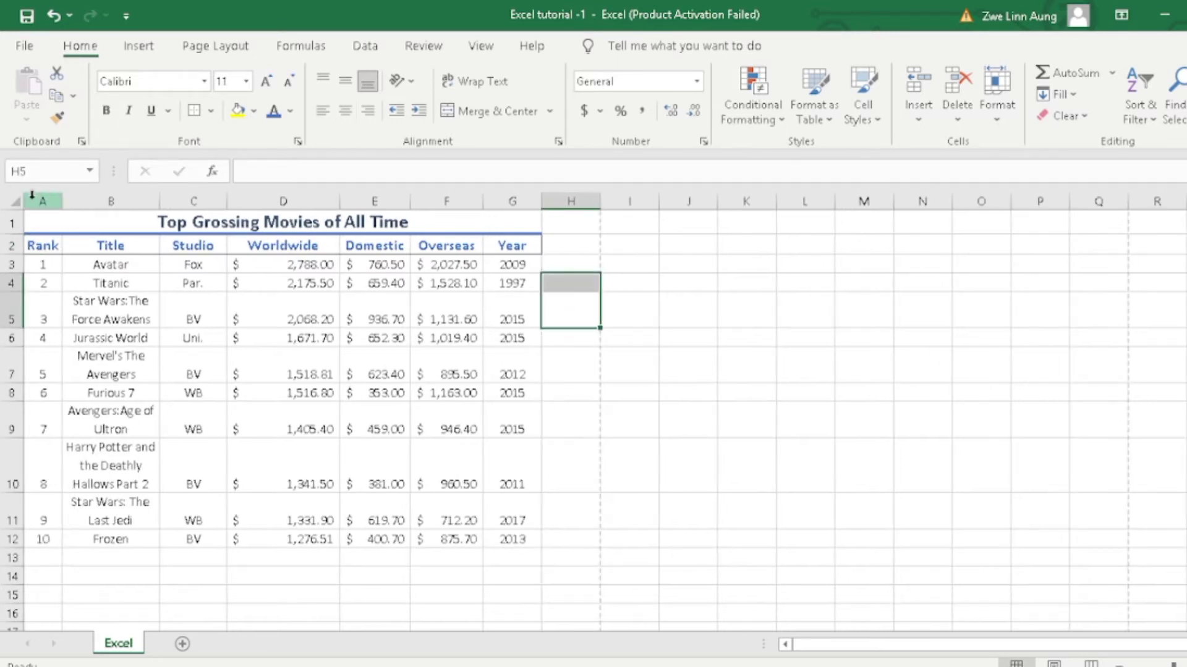
mouse_move(62, 197)
left_mouse_down()
mouse_move(35, 196)
mouse_move(56, 195)
left_mouse_up()
left_click(396, 412)
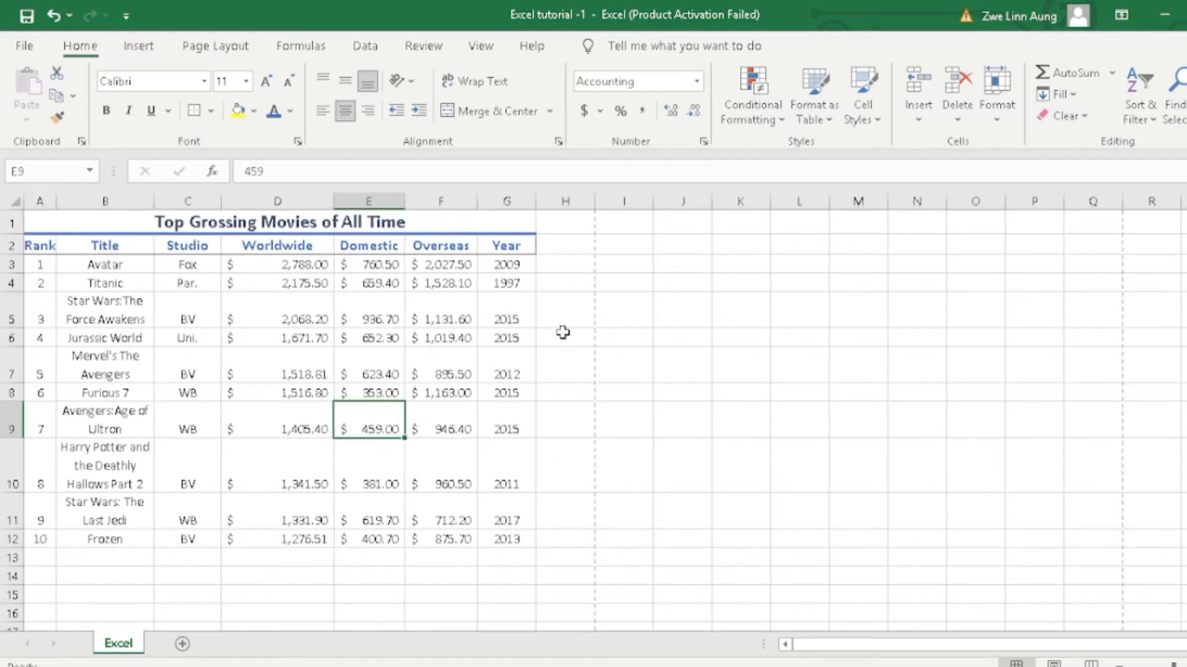
left_click(576, 533)
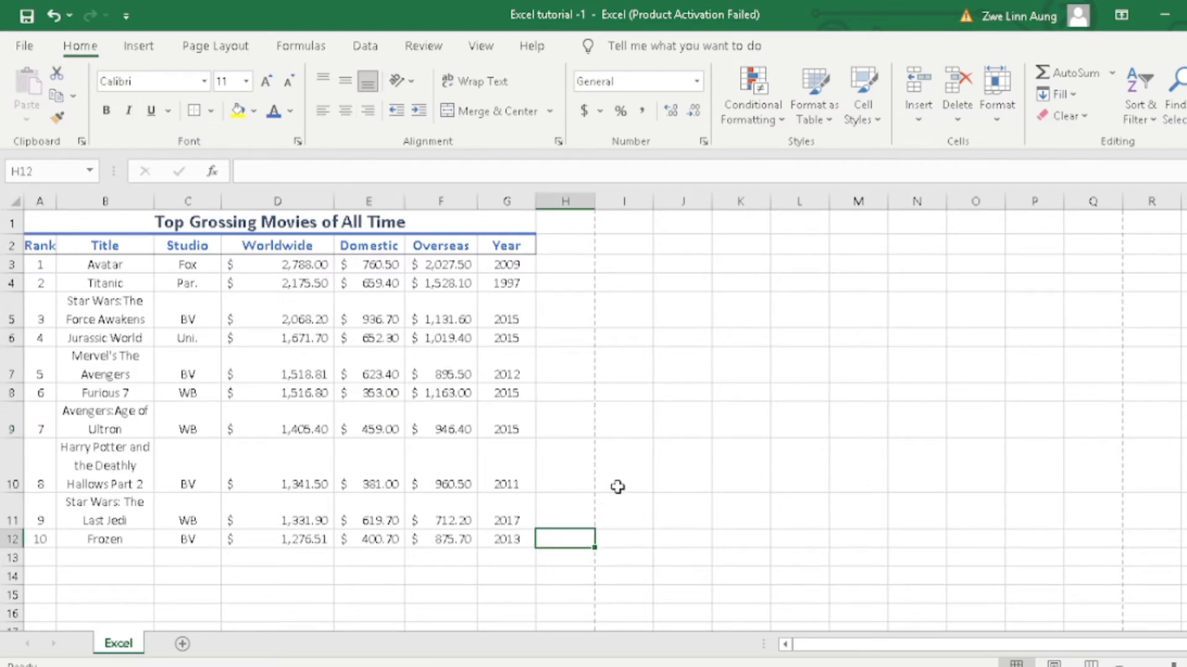
- Apply All Borders to the movie data in A3:G12
left_click_drag(479, 451, 434, 453)
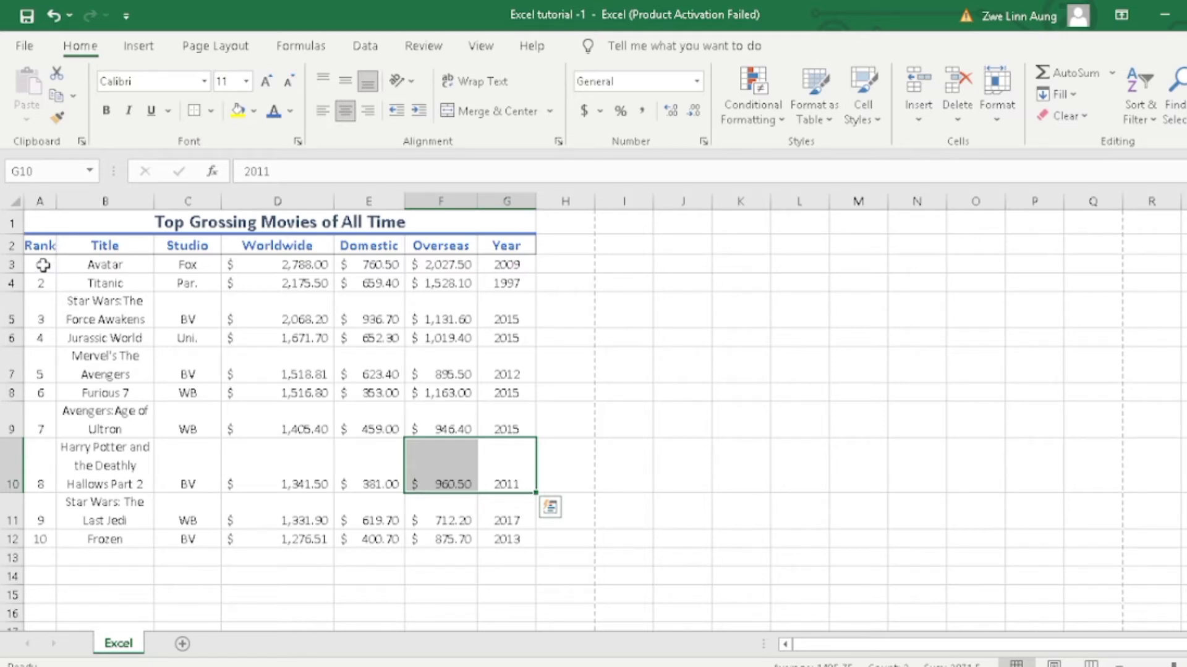
left_click_drag(42, 266, 496, 542)
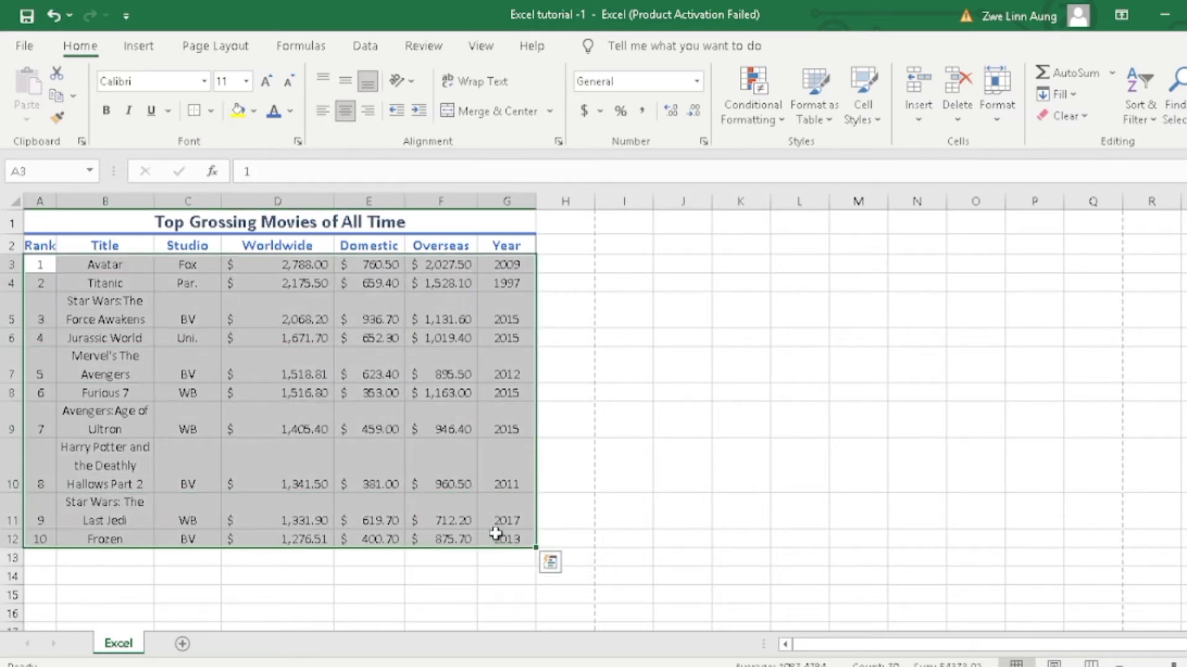
left_click(212, 112)
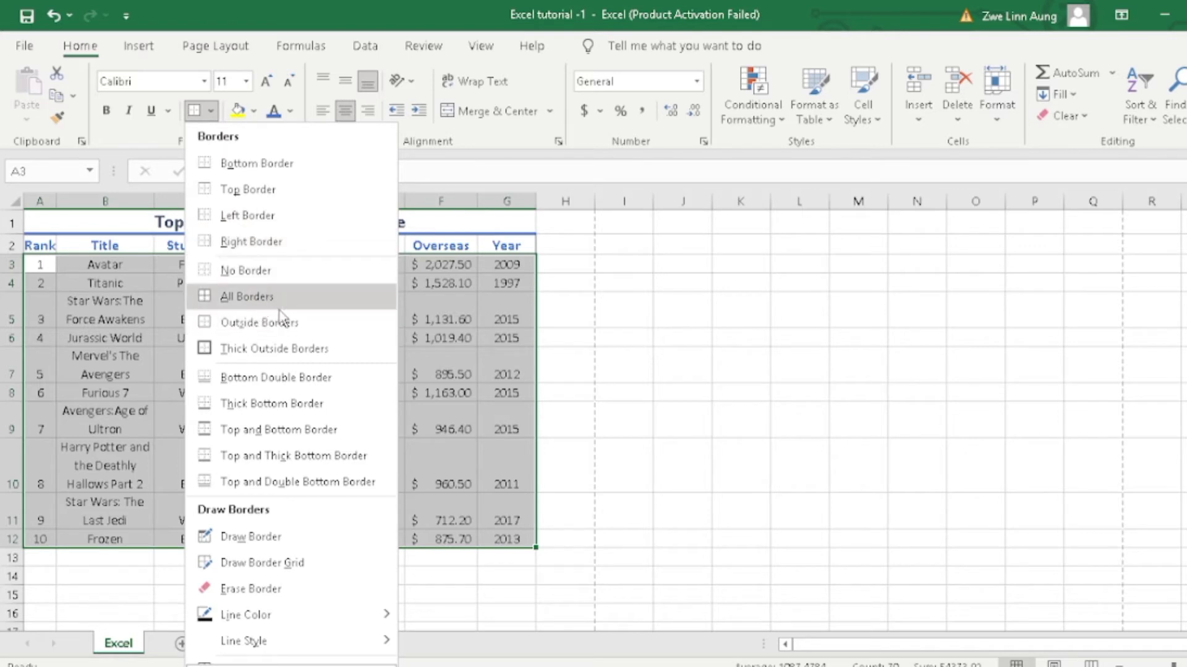
left_click(247, 298)
left_click(379, 418)
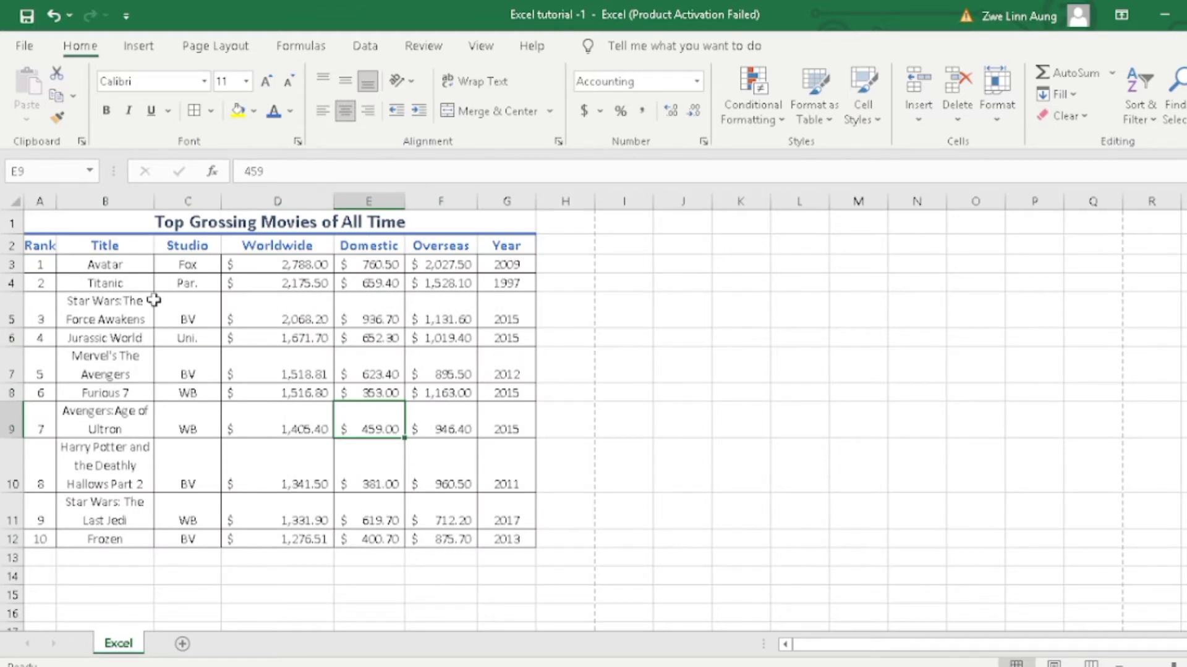
- Preview how the bordered movie table prints, and go back to the worksheet
left_click(22, 48)
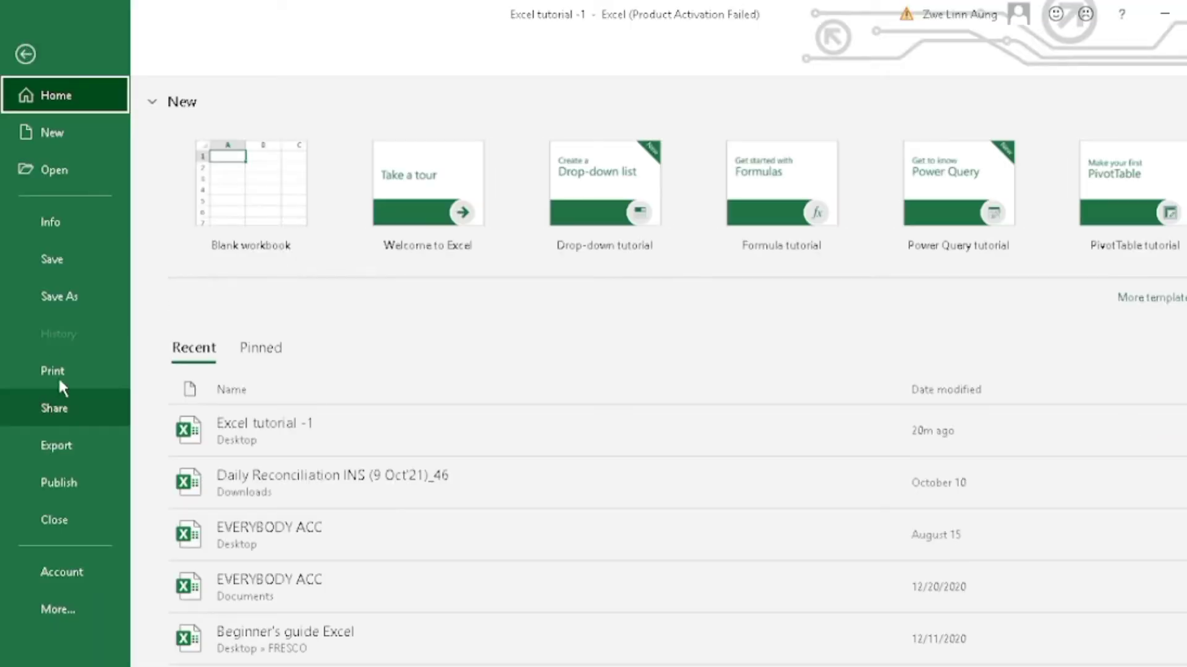
left_click(61, 370)
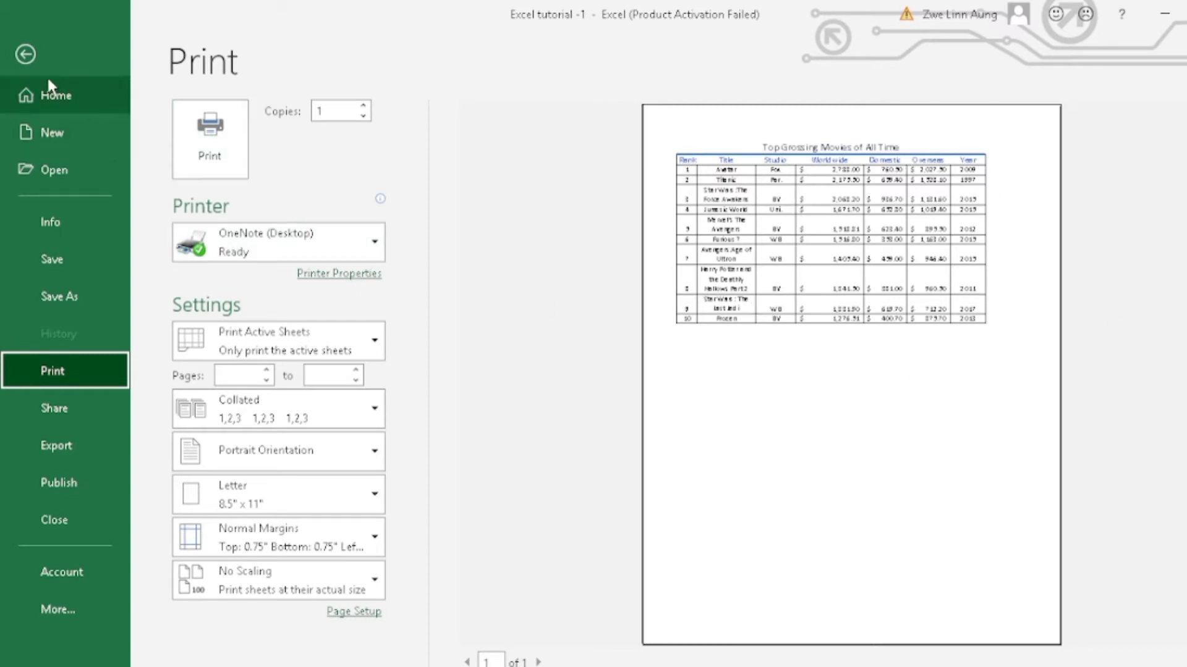
left_click(25, 56)
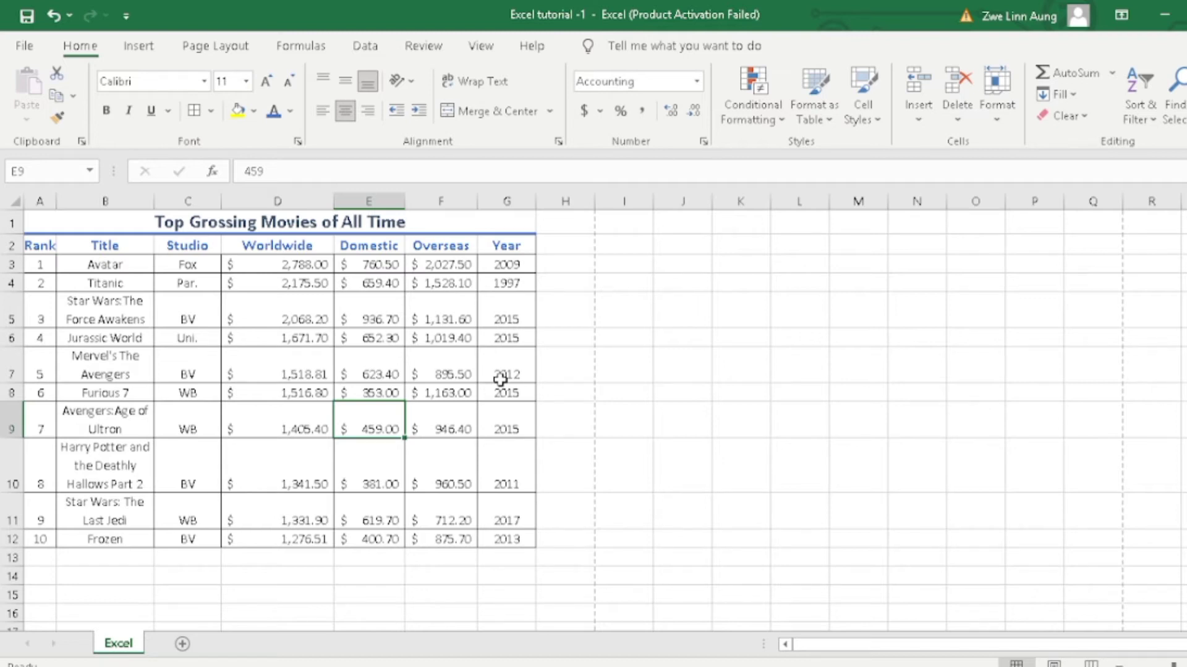
left_click(634, 318)
left_click(610, 265)
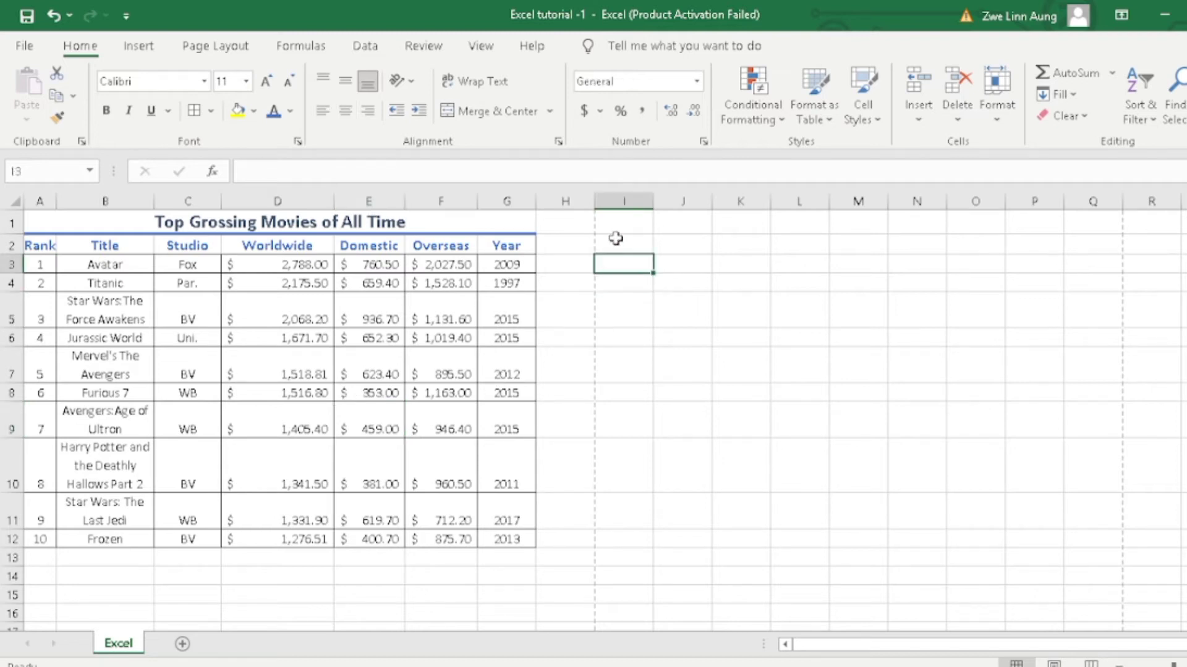
left_click(616, 238)
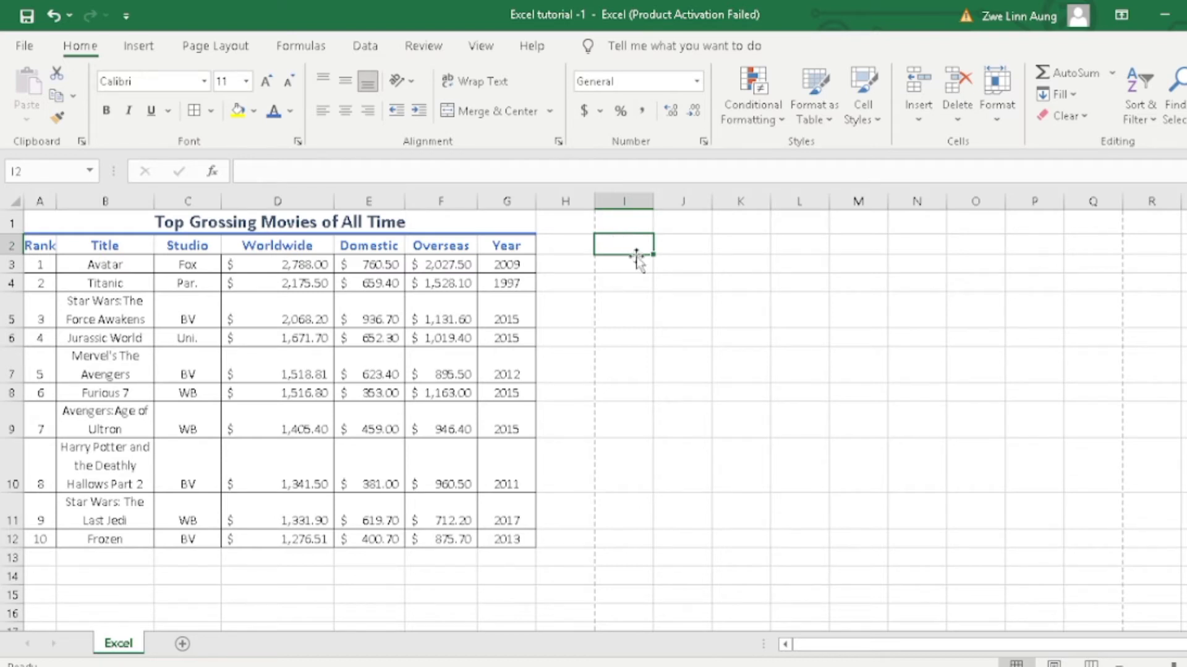
left_click(689, 299)
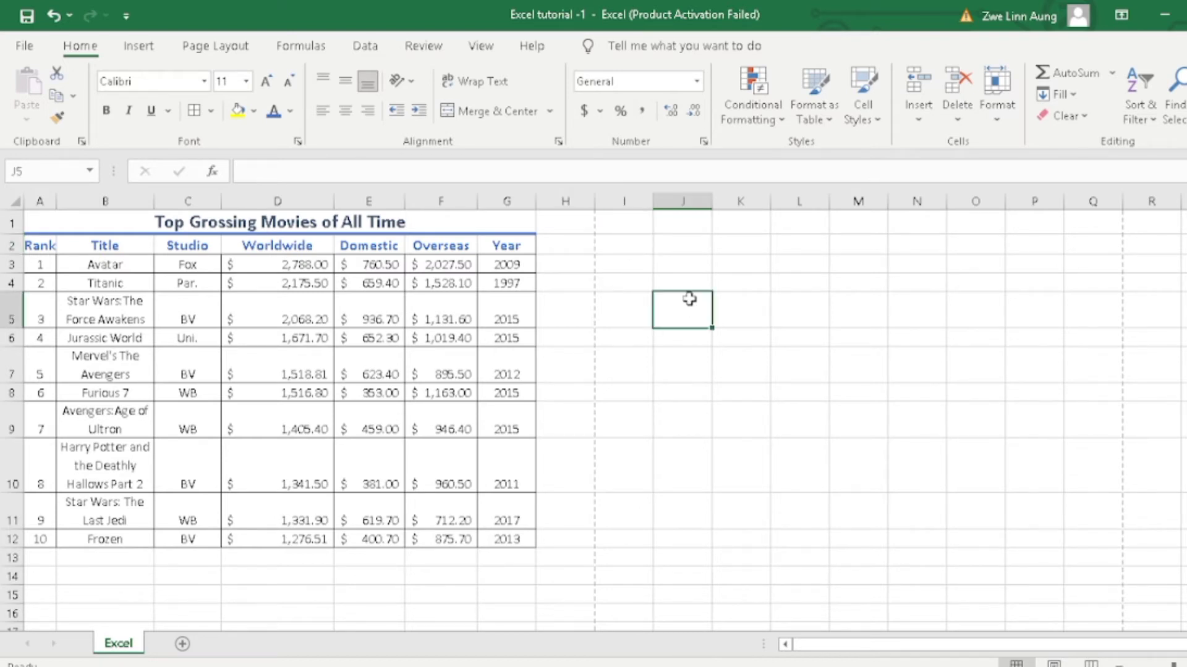
left_click(637, 245)
left_click(648, 288)
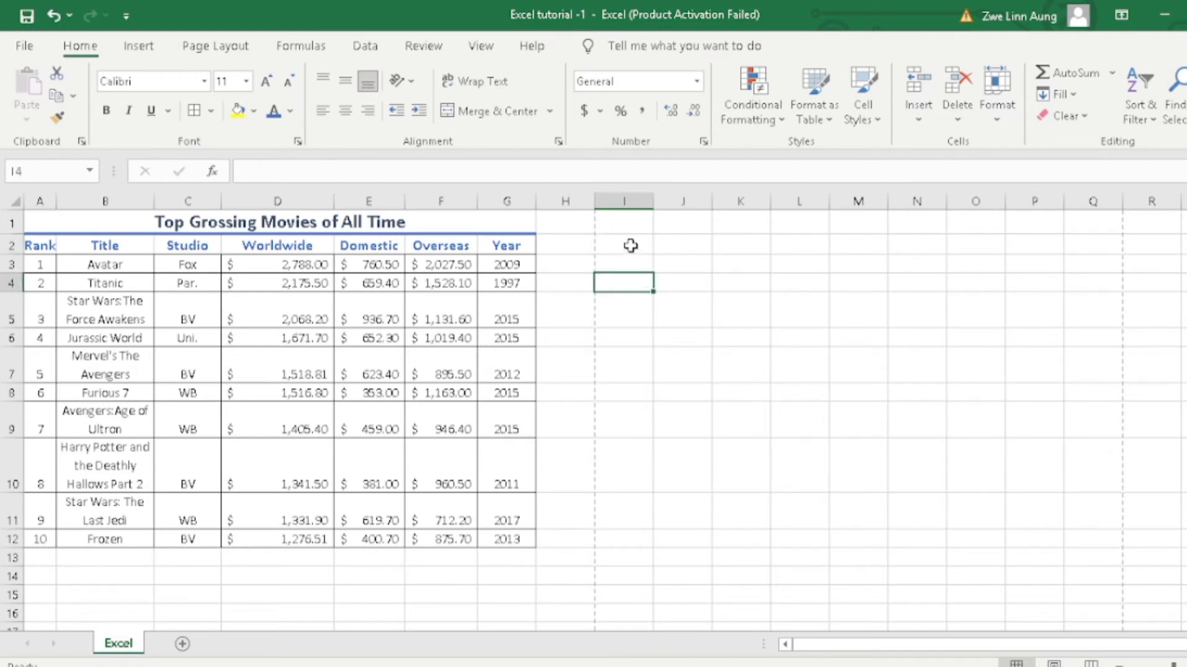
left_click_drag(716, 315, 677, 331)
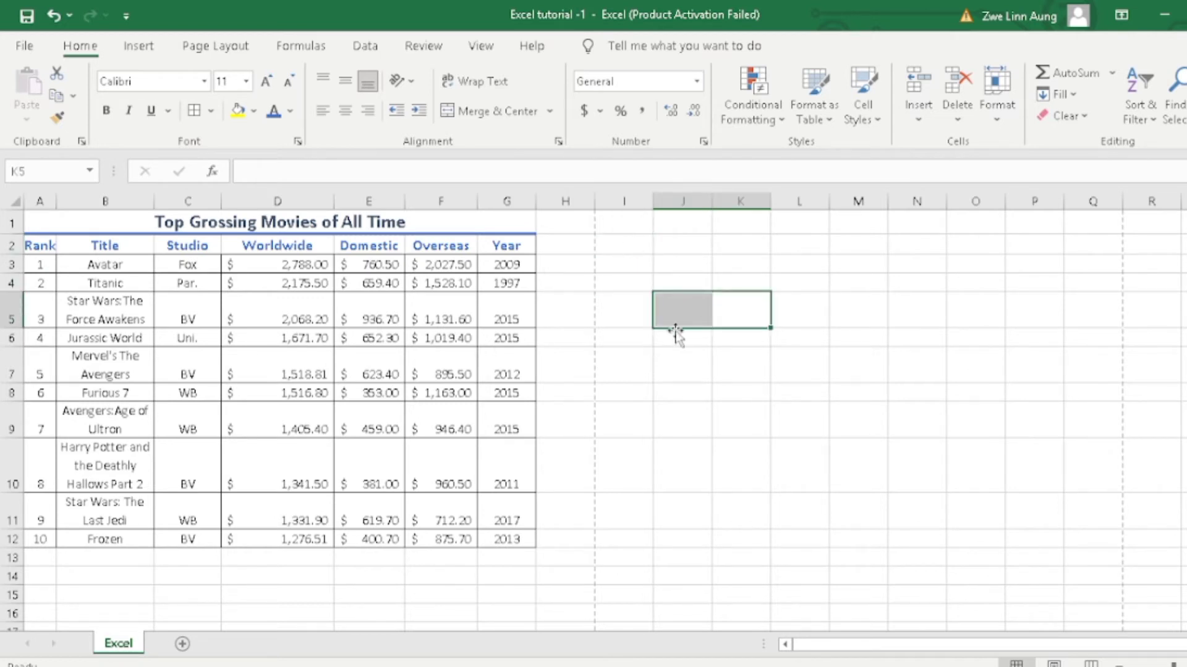
- Enter the formula =2*2 in cell J2 and reselect the cell to view its formula
left_click(673, 247)
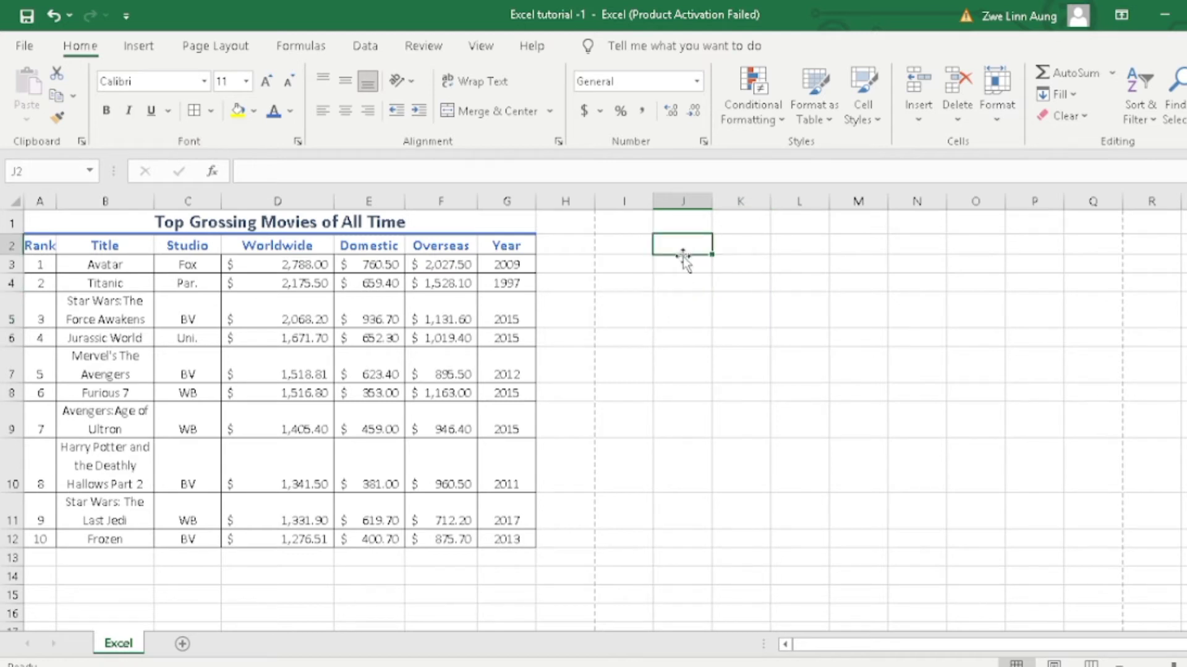
type("=2*2")
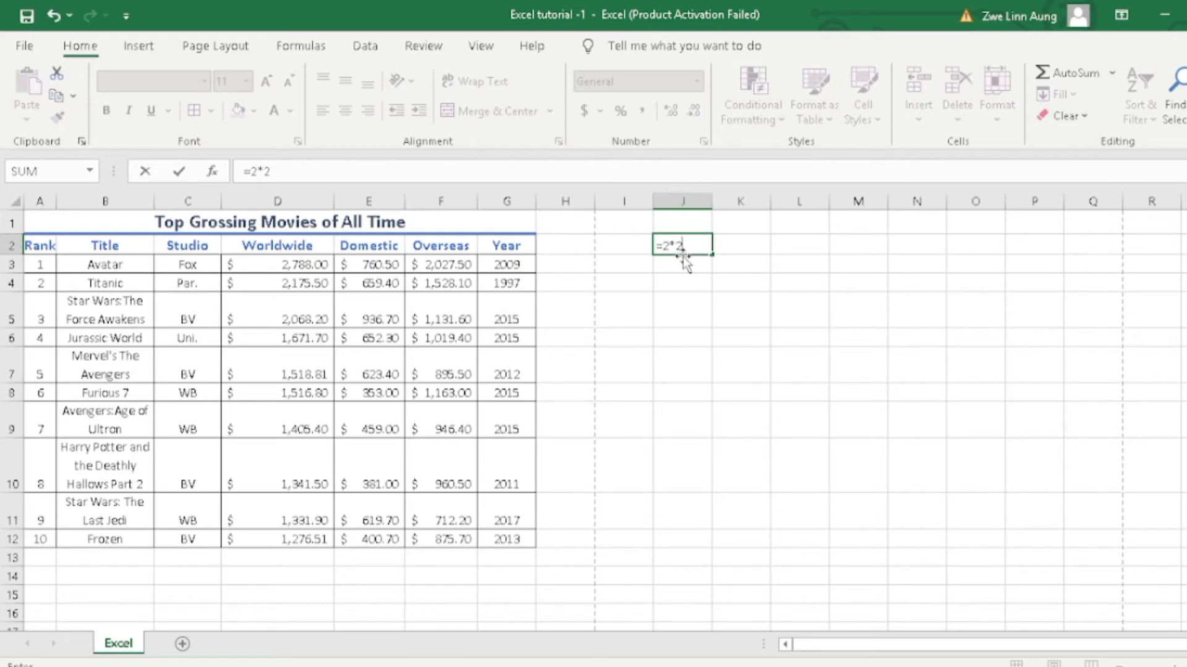
key("Return")
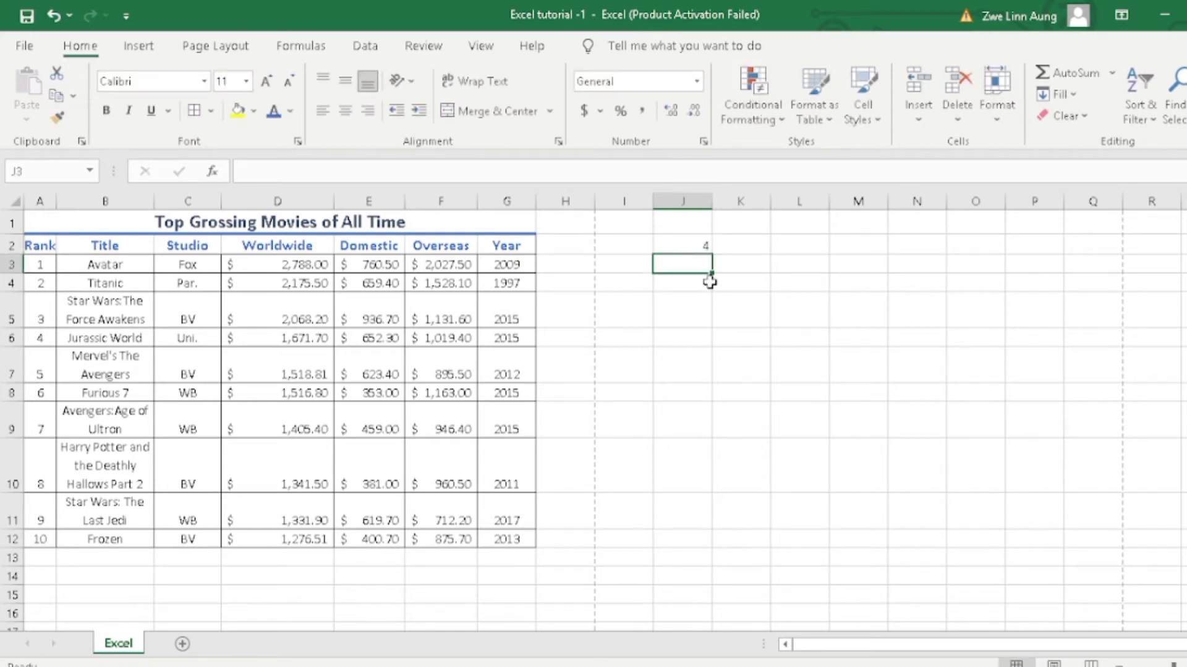
left_click(684, 244)
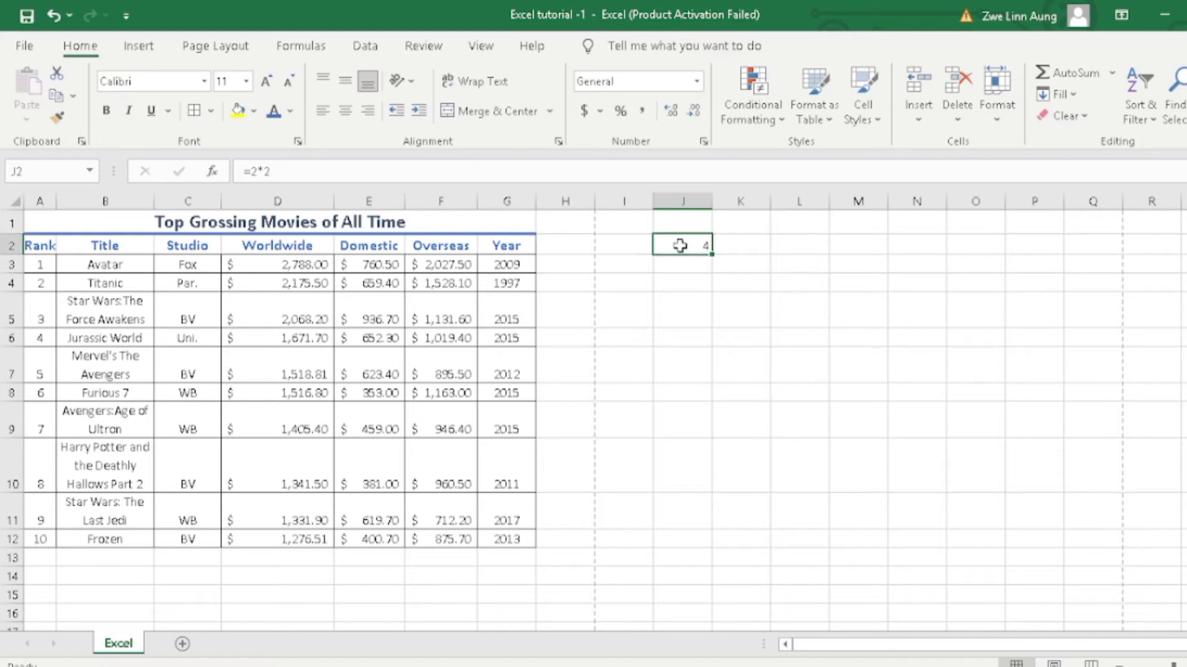
left_click(688, 283)
left_click(692, 244)
left_click(702, 277)
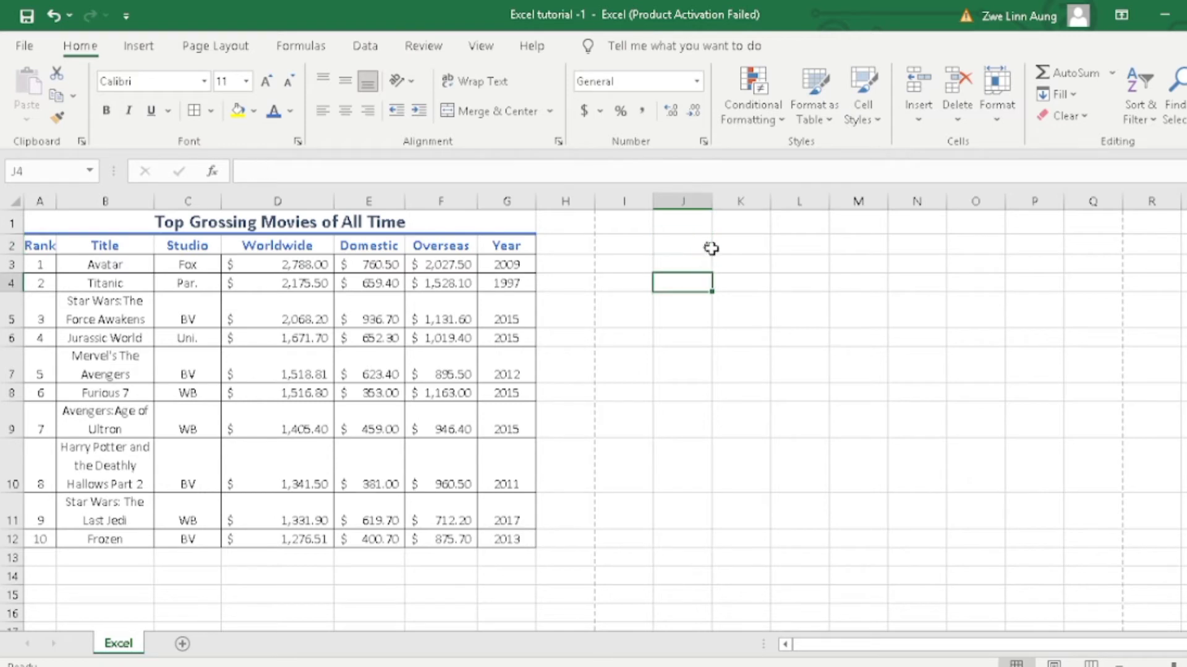
left_click(697, 244)
left_click(696, 279)
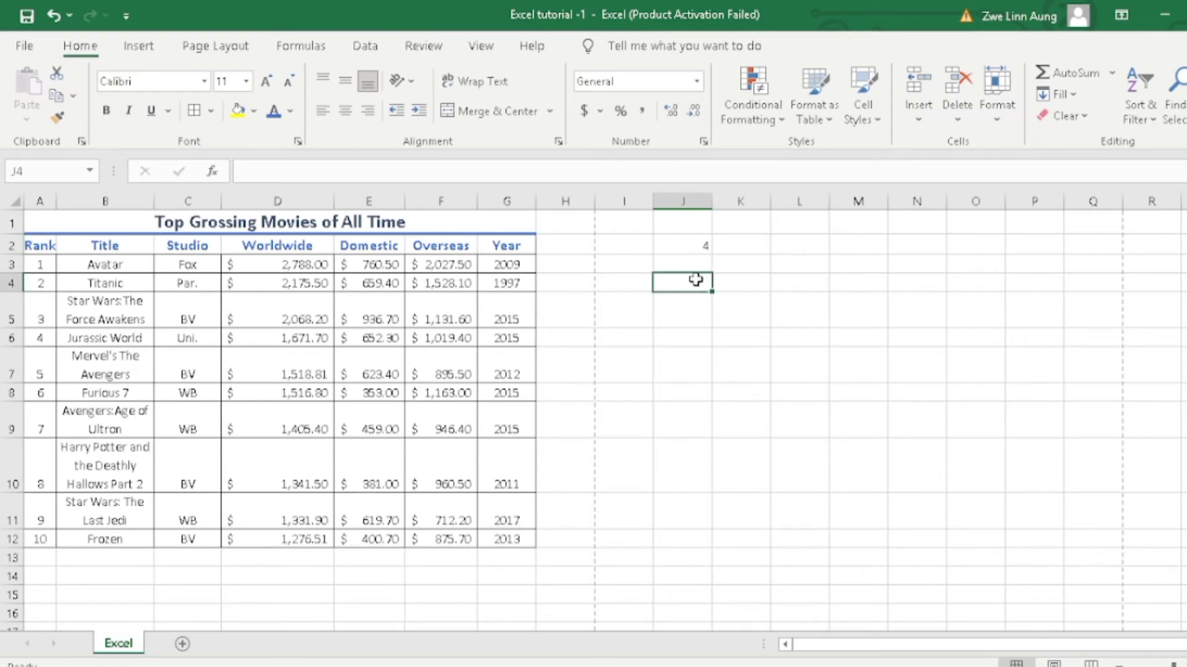
left_click(697, 247)
left_click(713, 313)
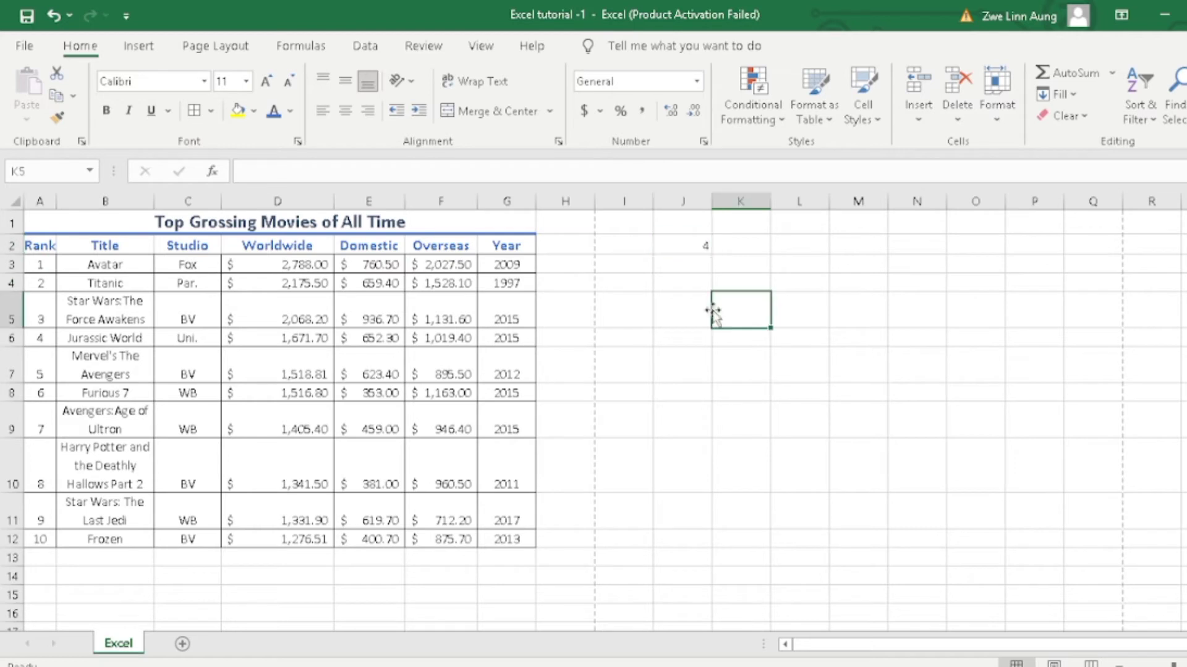
- Compare the underlying contents of cells J2 and E5, and clear the test formula from J2
left_click(692, 247)
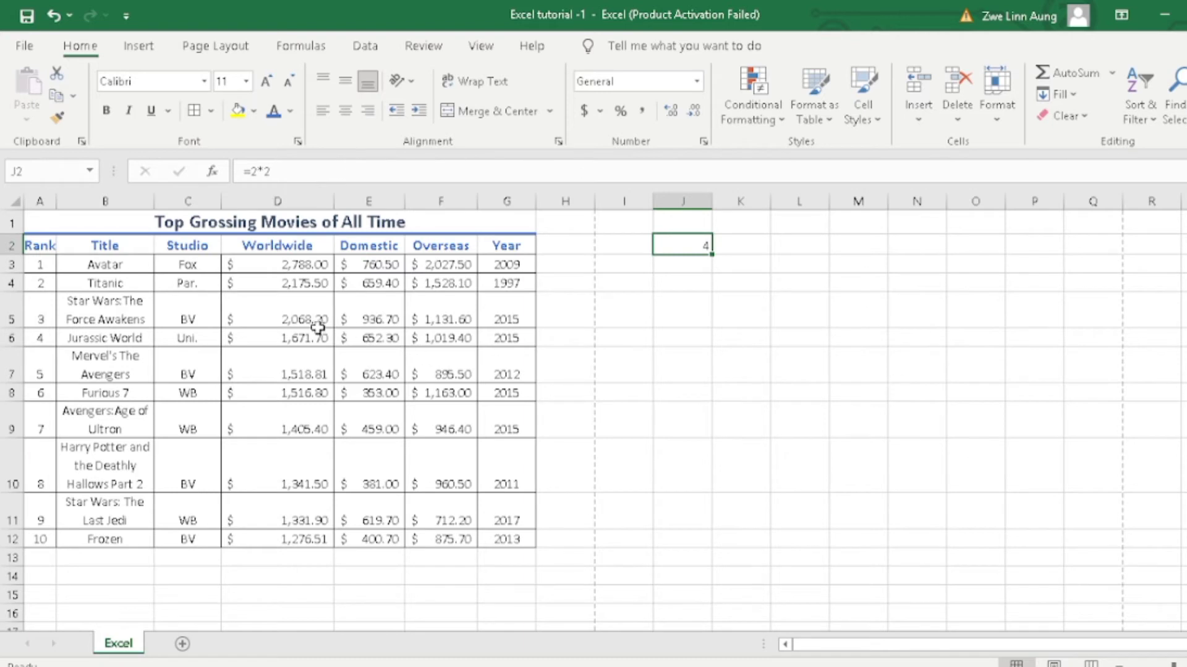
left_click(375, 313)
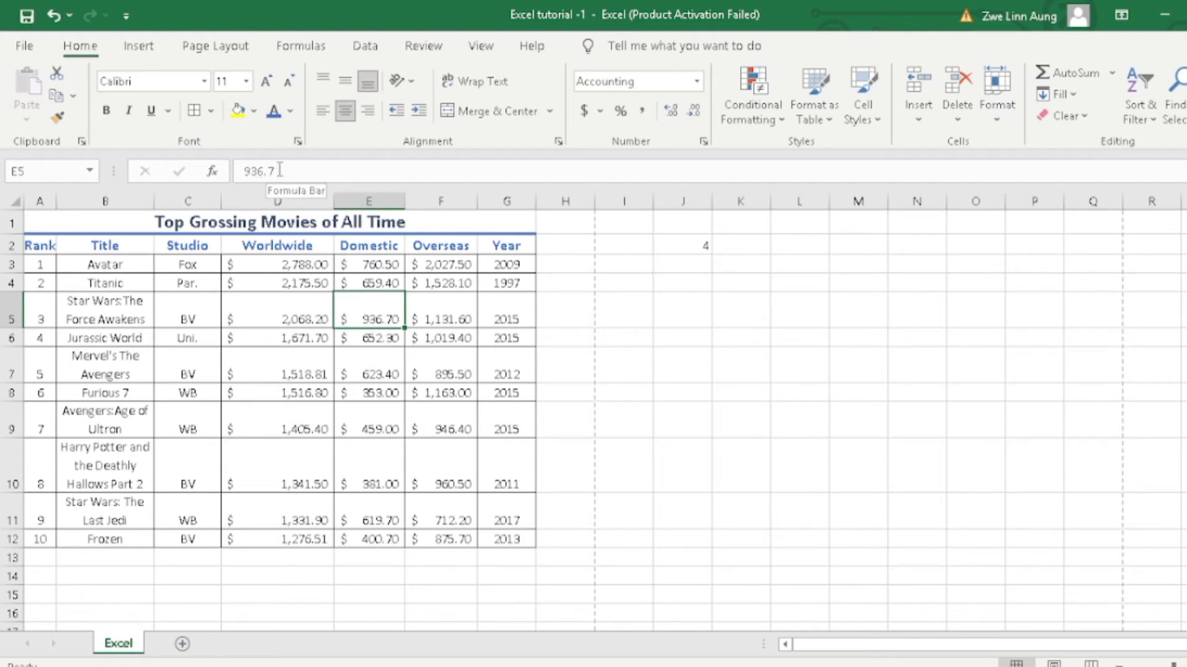
left_click(684, 245)
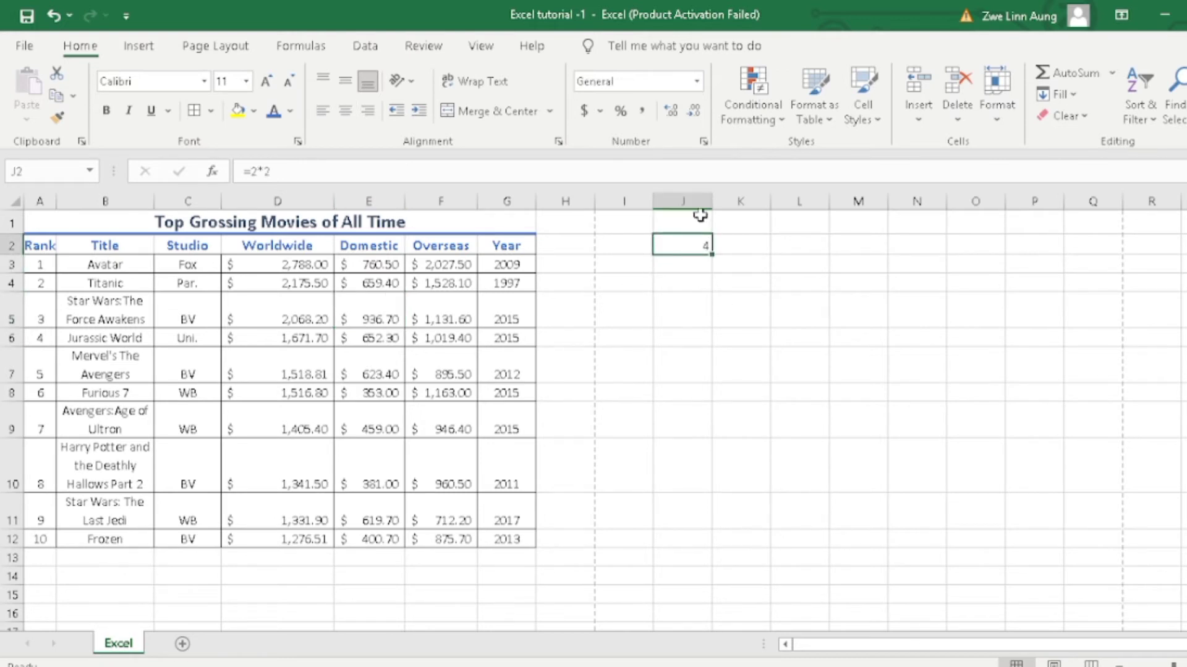
left_click(292, 172)
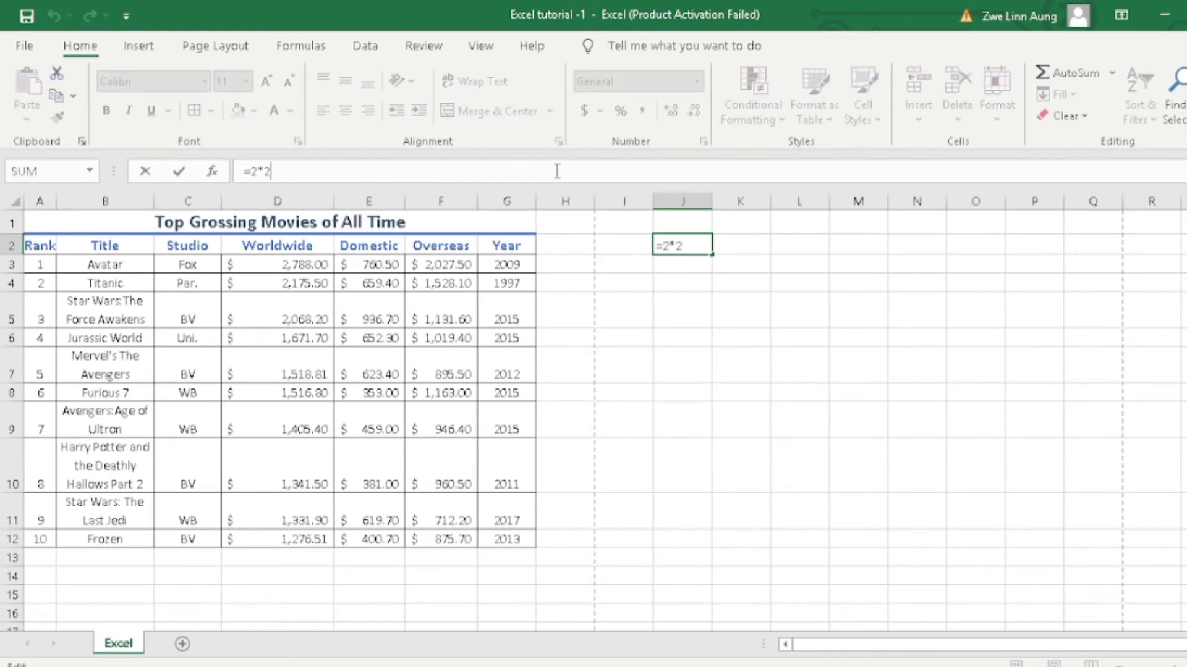
left_click(648, 301)
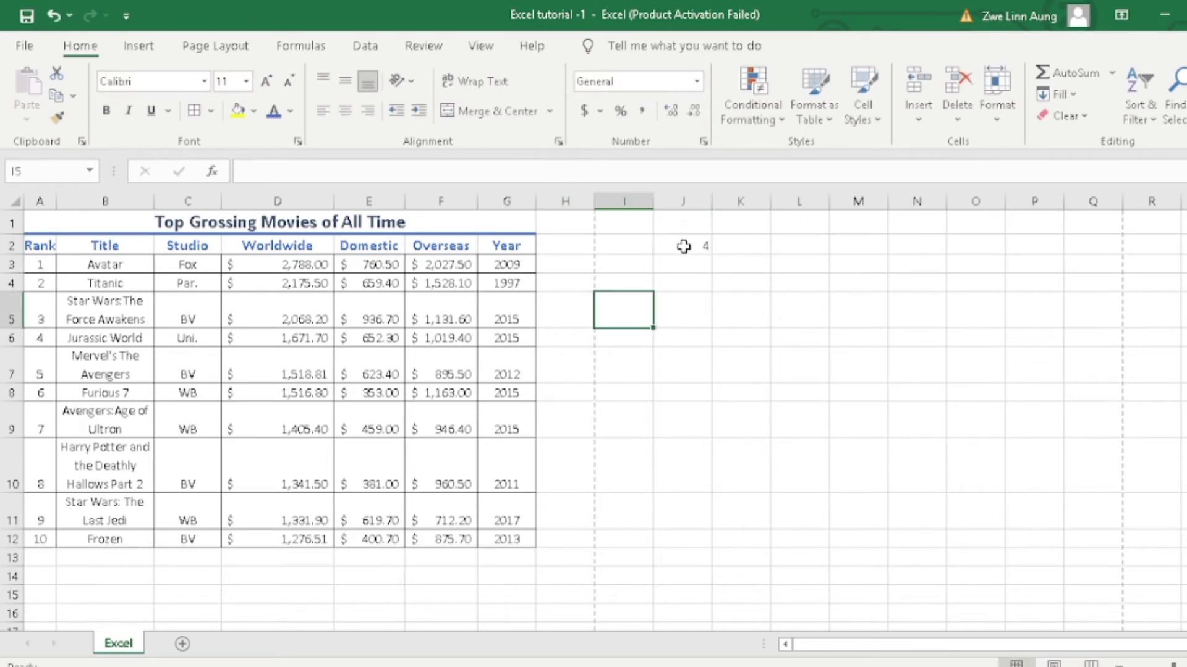
left_click(683, 246)
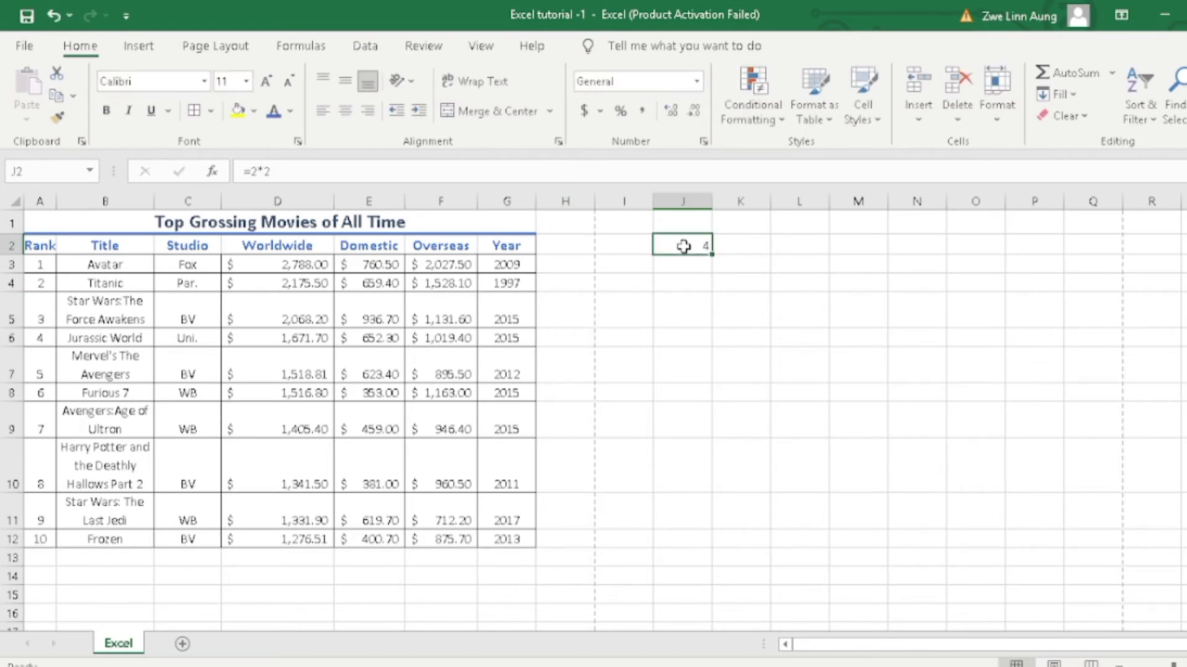
- Insert a blank column between the Domestic and Overseas columns
left_click(418, 249)
left_click(369, 201)
left_click(378, 280)
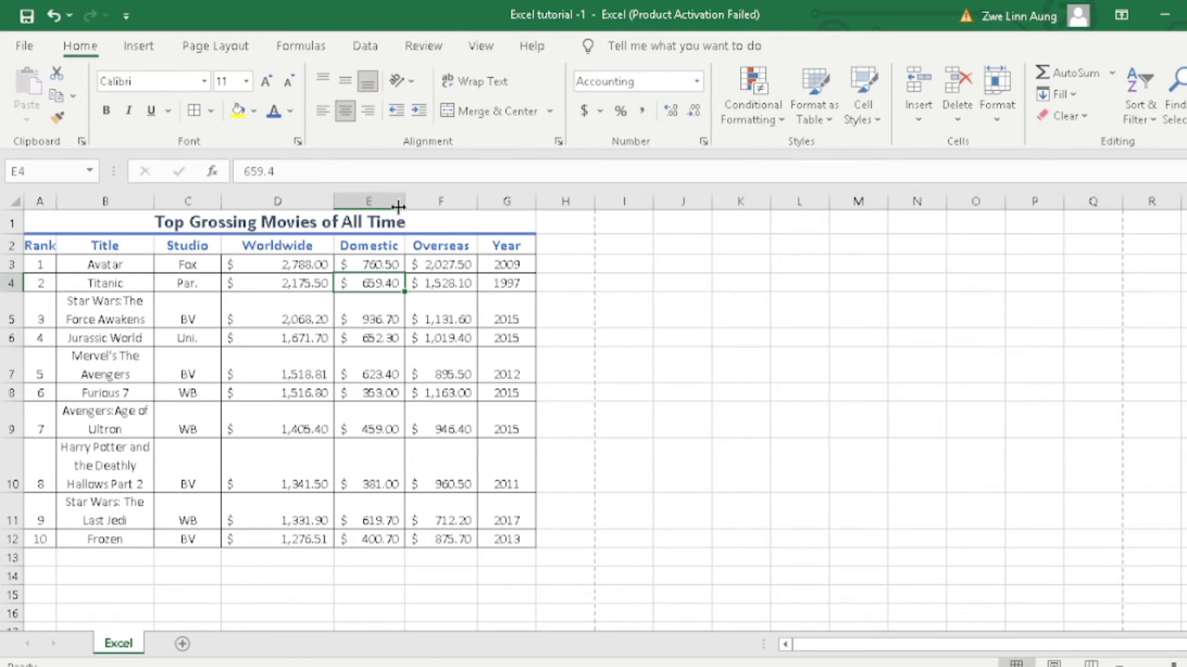
left_click(440, 199)
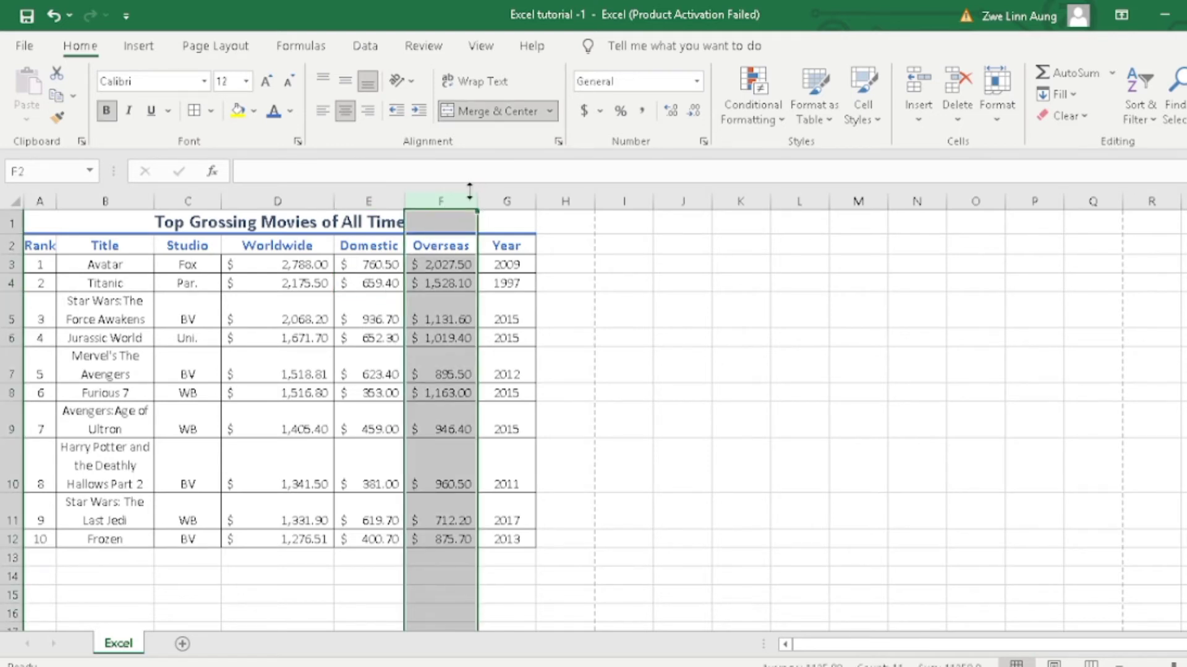
right_click(442, 199)
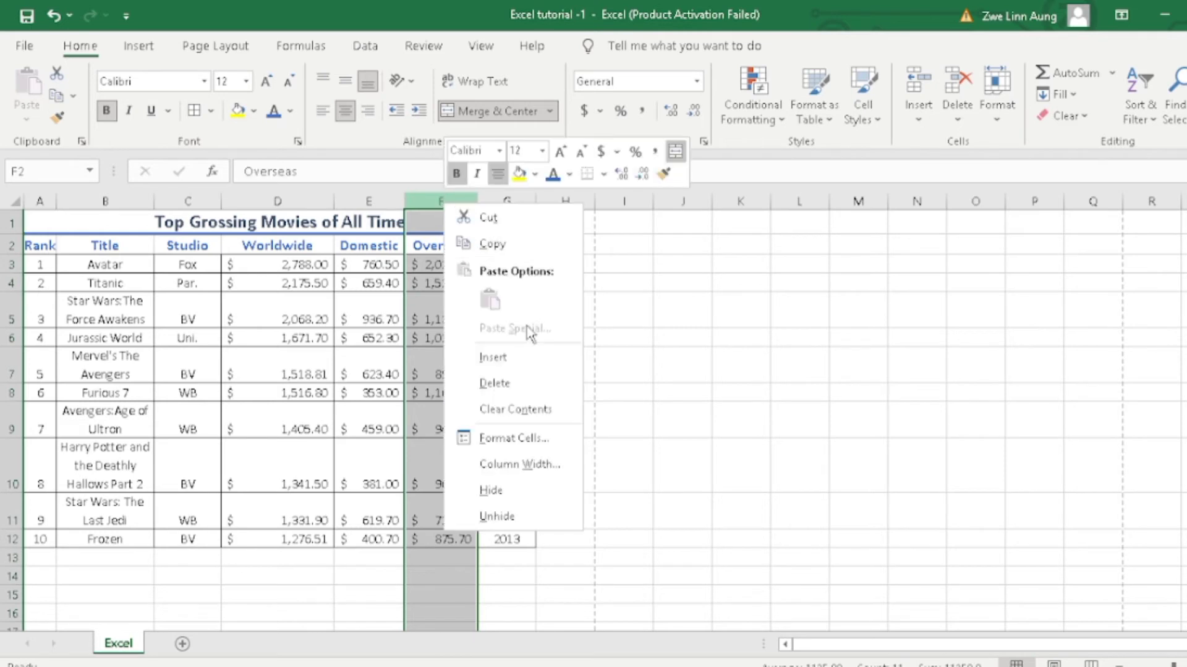
left_click(493, 359)
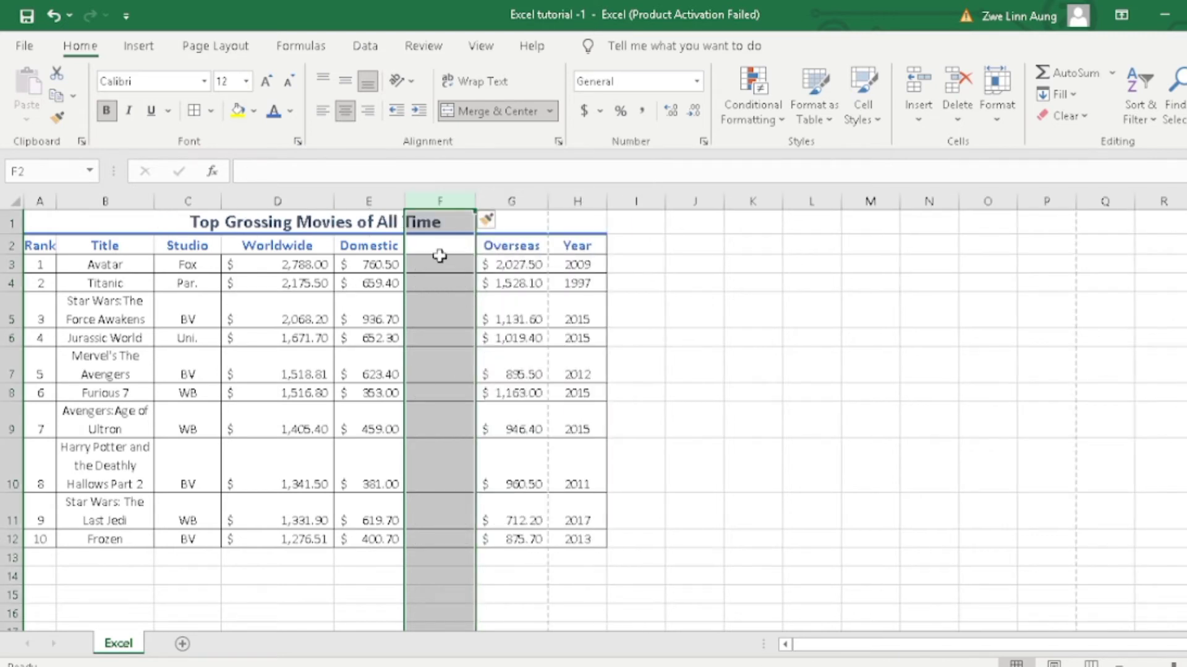
left_click(440, 255)
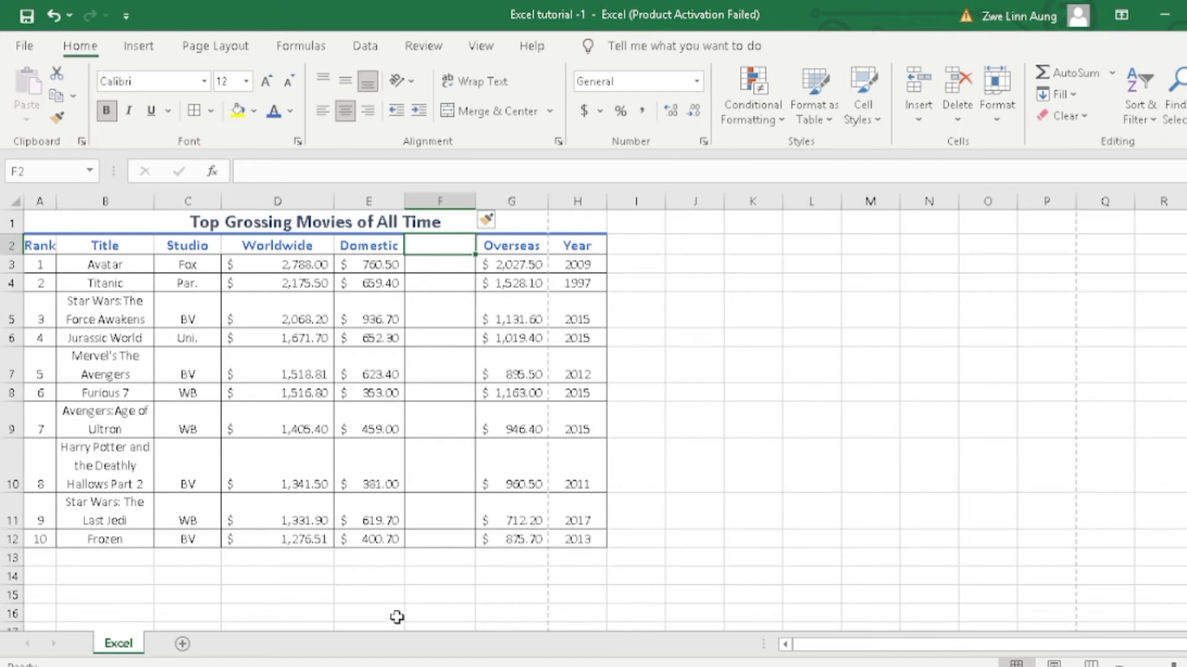
left_click(440, 264)
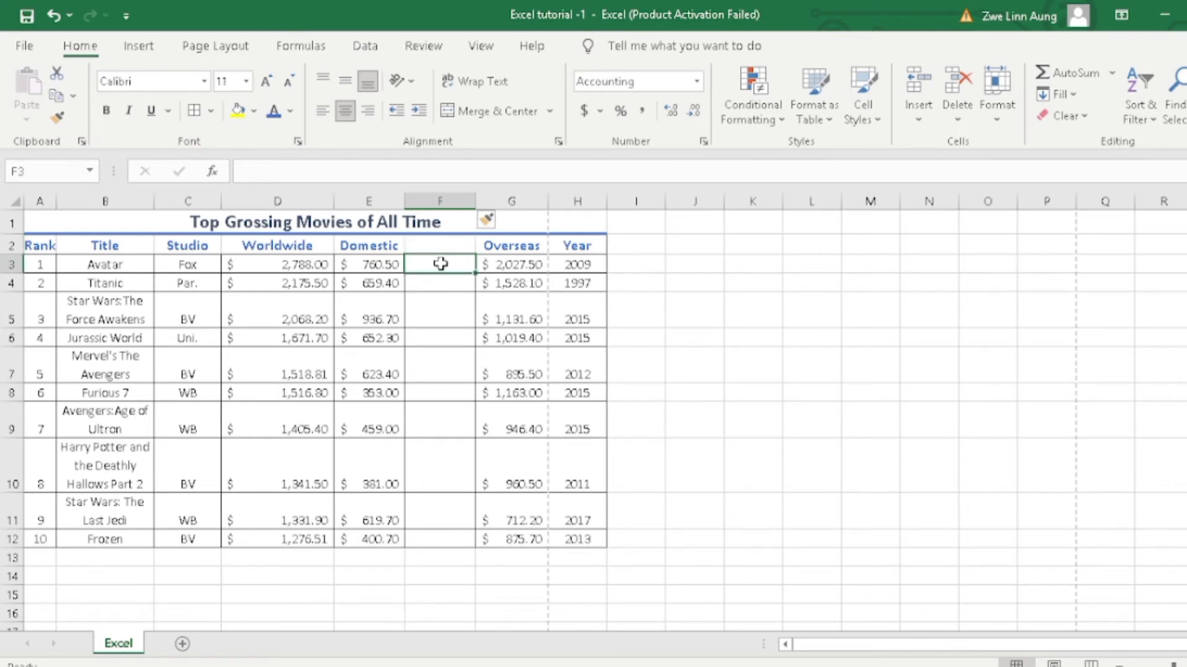
left_click_drag(443, 307, 436, 283)
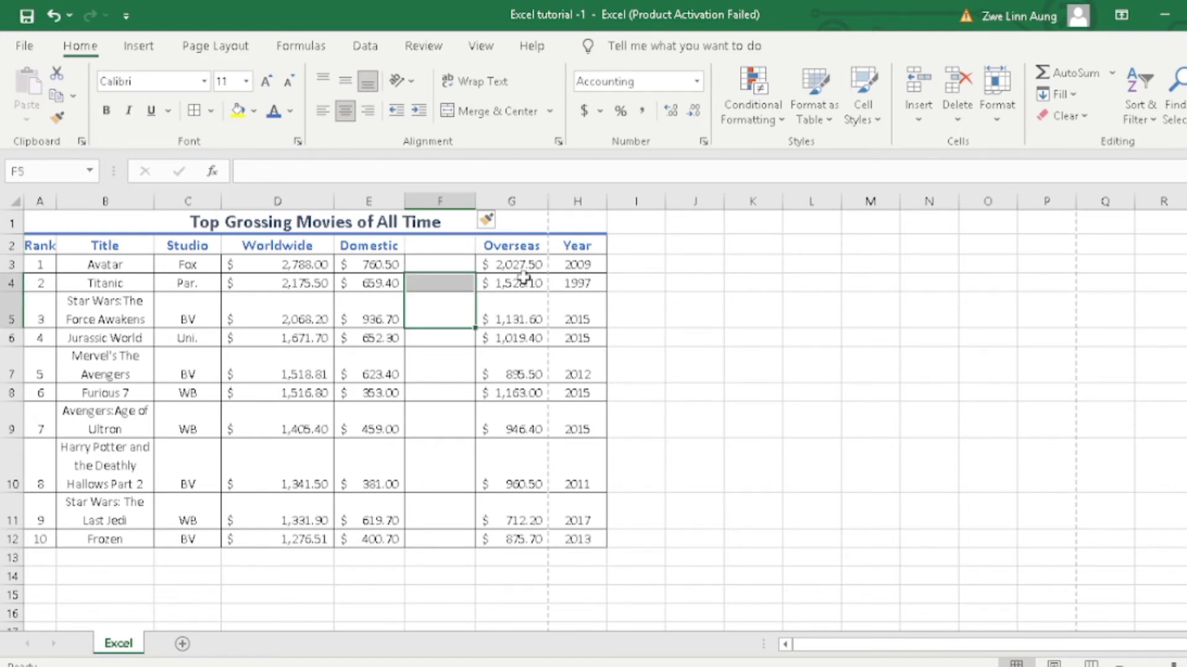
- Enter the formula =E3/D3 in cell F3 to divide Avatar's domestic gross by its worldwide gross
left_click(422, 265)
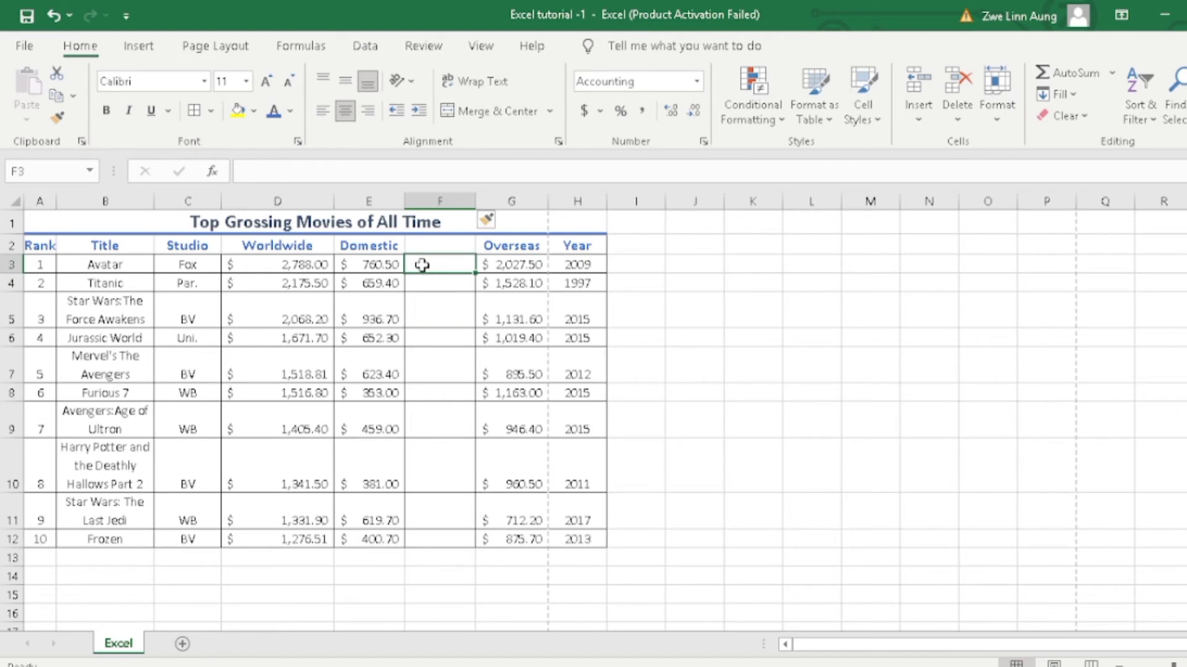
type("=")
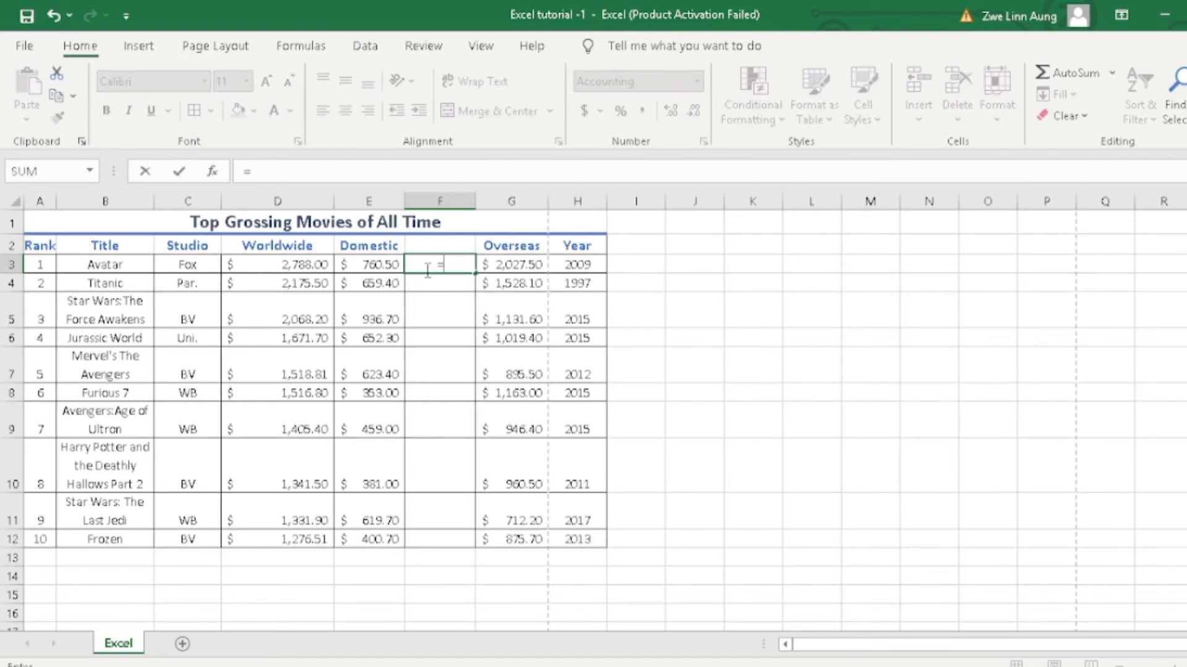
left_click(314, 264)
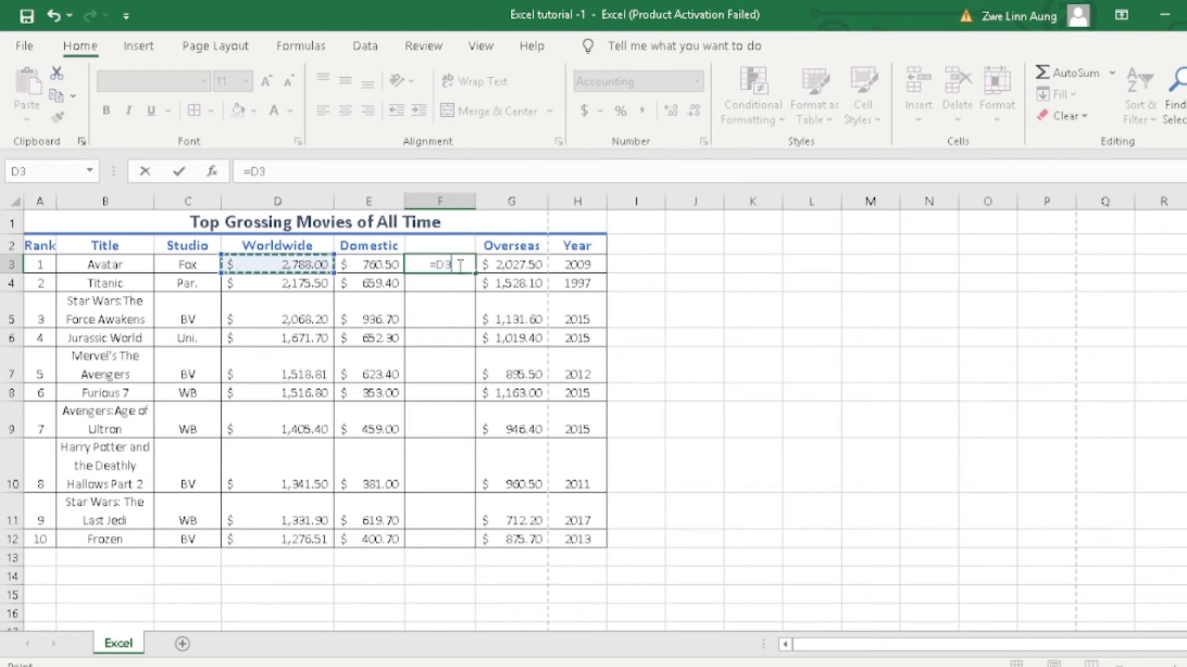
key("BackSpace")
key("BackSpace")
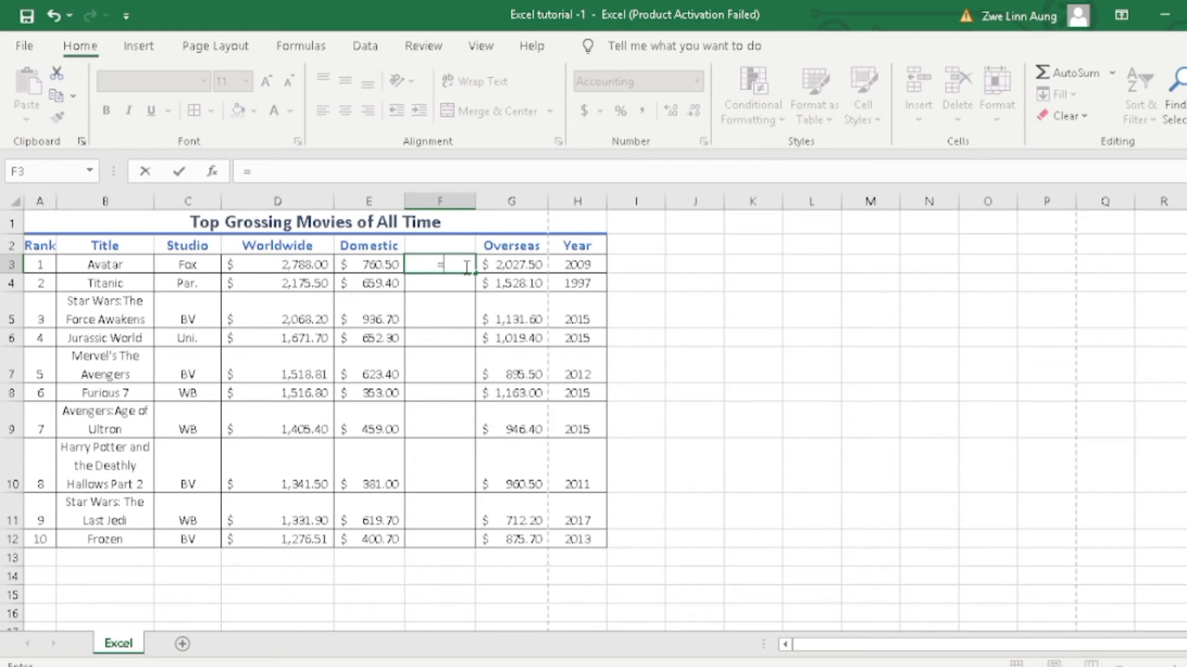
left_click(378, 262)
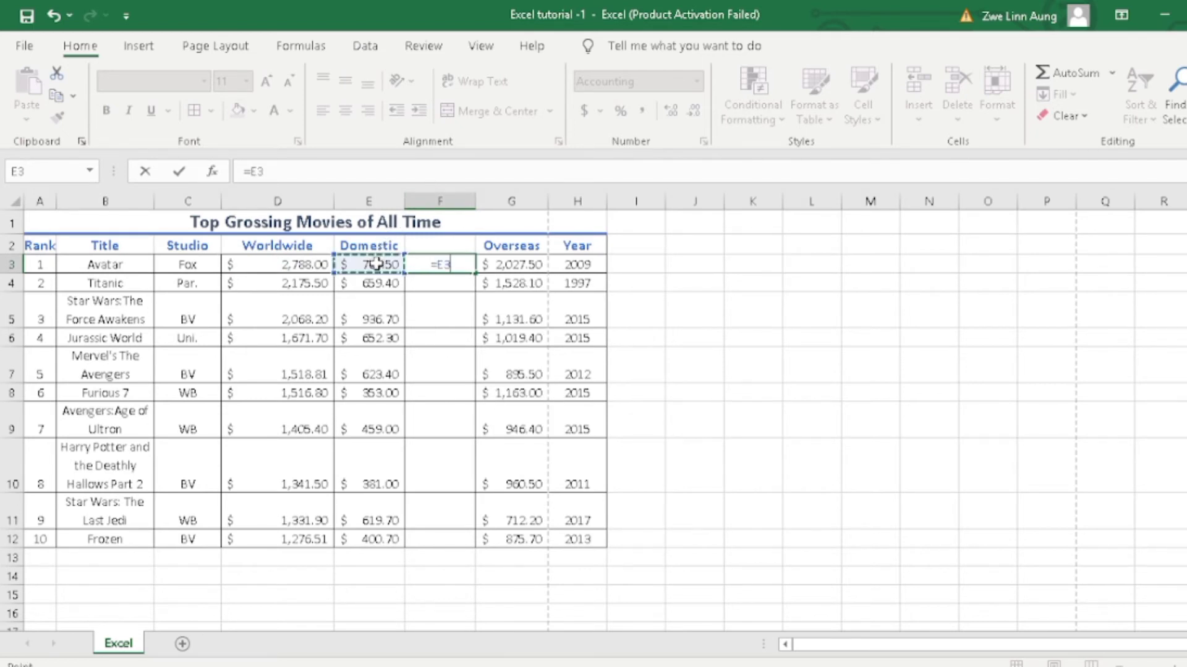
type("/")
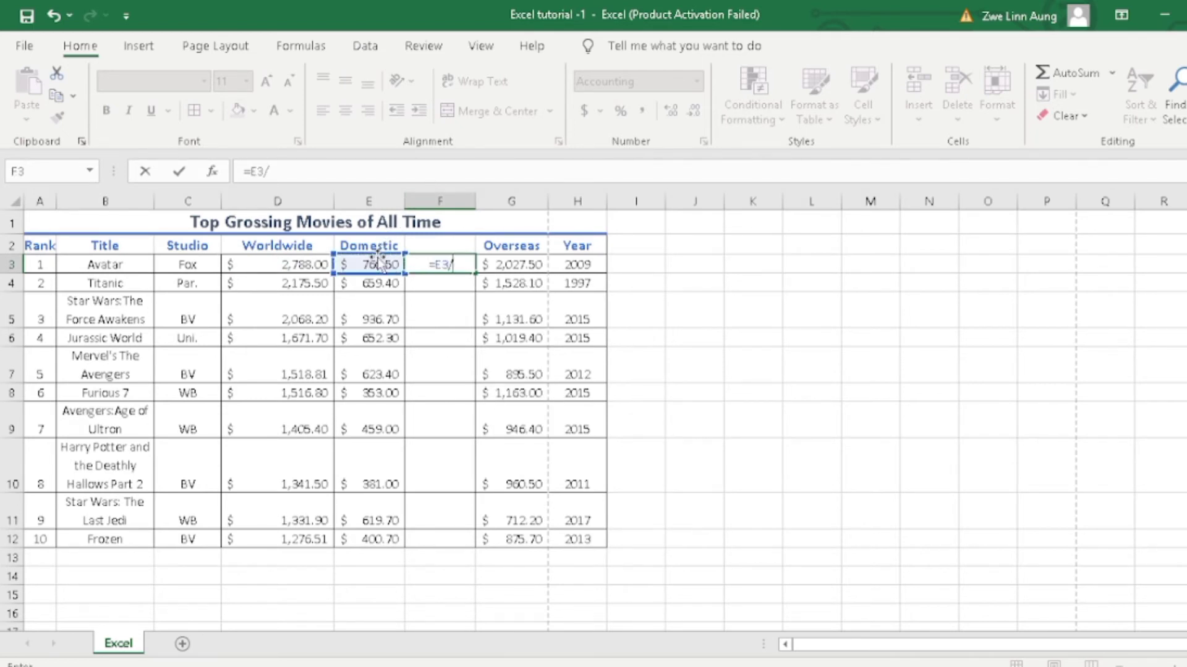
left_click(297, 265)
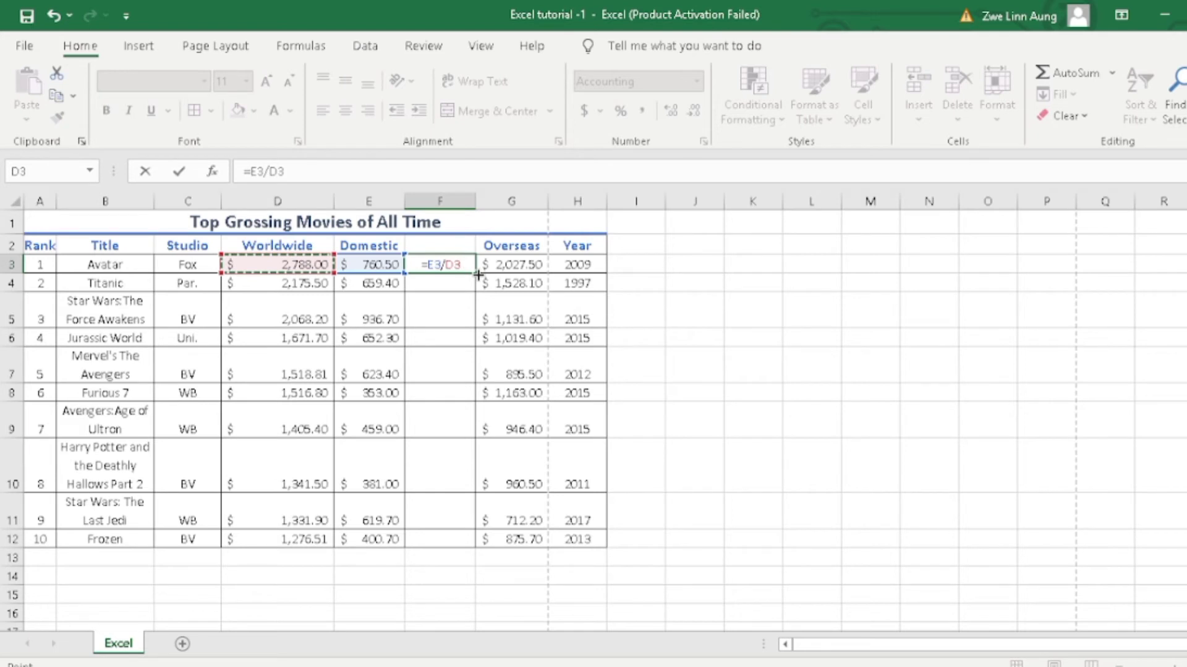
key("Return")
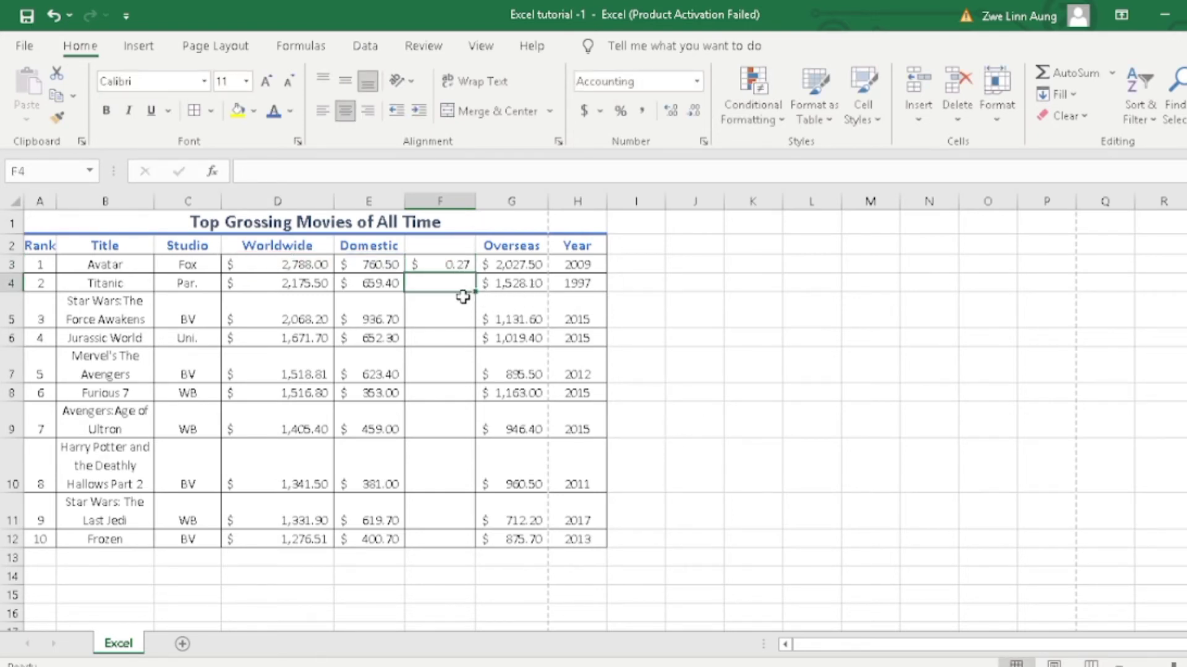
- Format cell F3 as a percentage with two decimal places
left_click(445, 262)
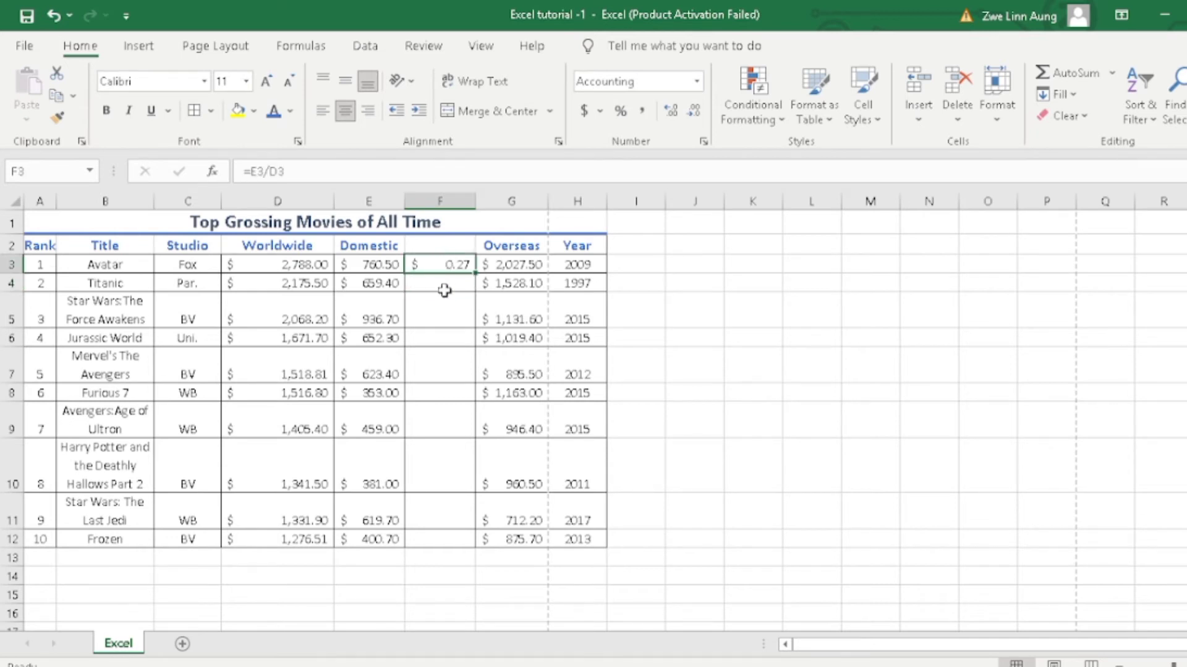
left_click(625, 109)
left_click_drag(523, 344, 482, 299)
left_click(463, 265)
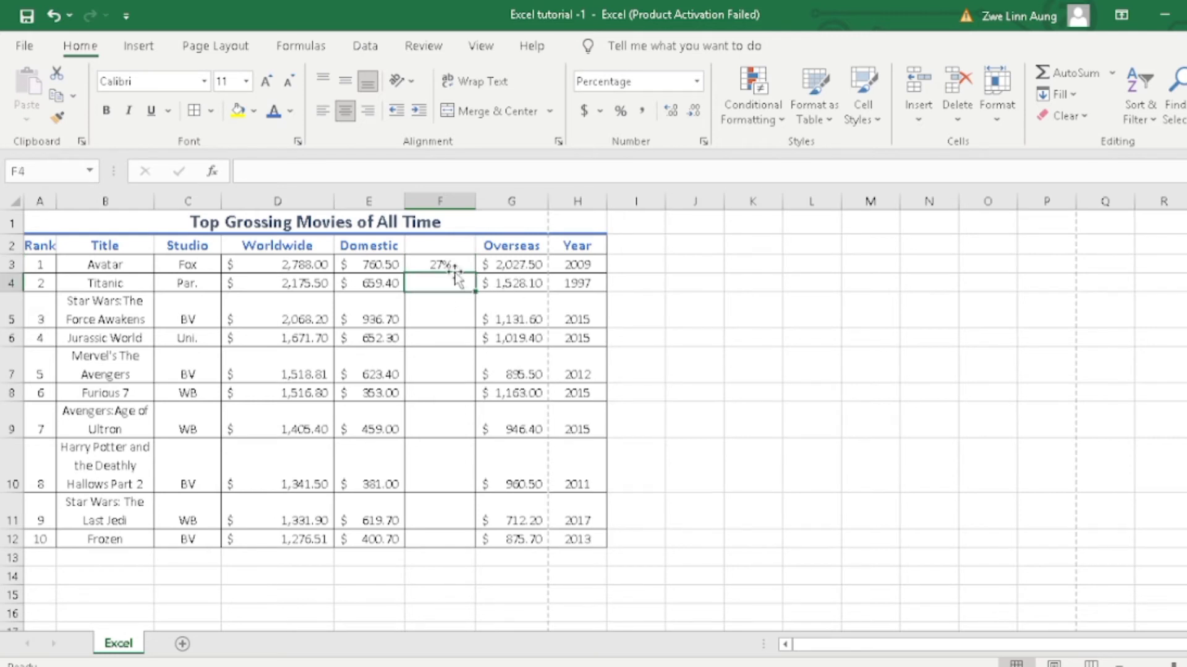
left_click(704, 142)
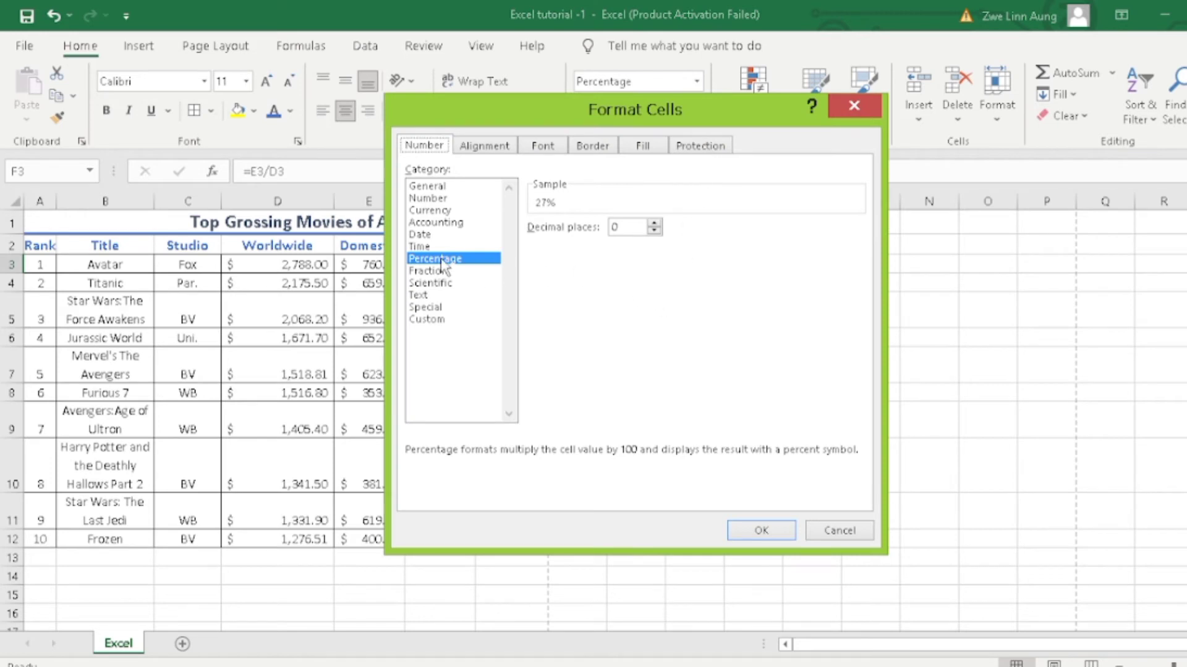
left_click(654, 223)
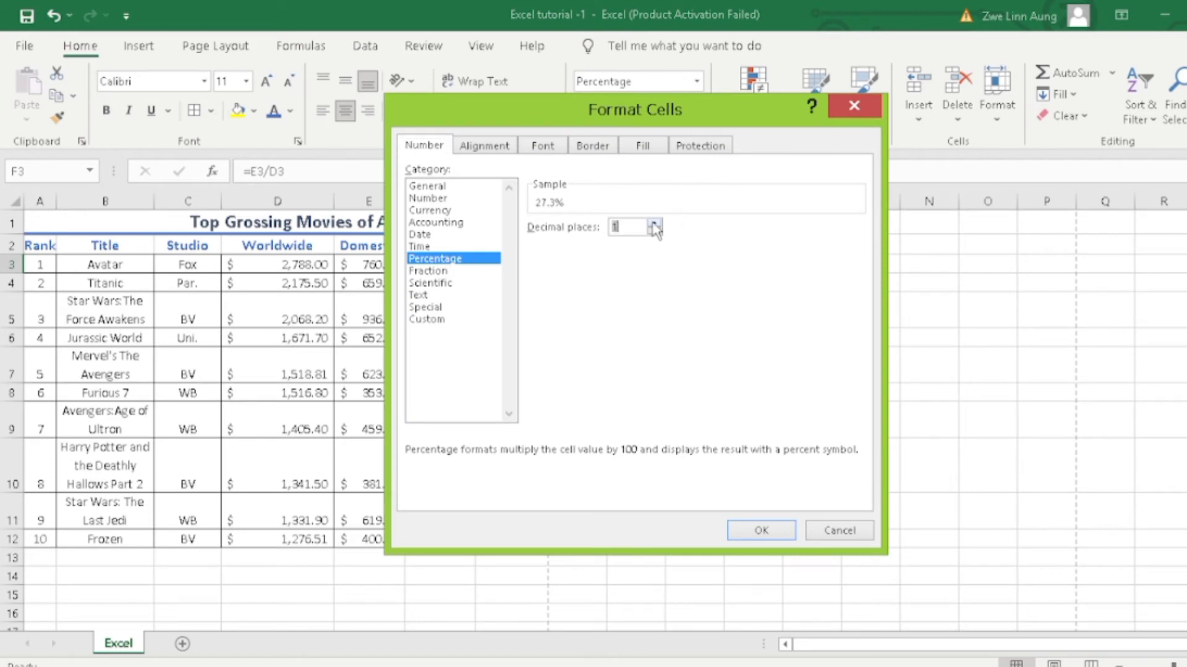
left_click(654, 223)
left_click(769, 533)
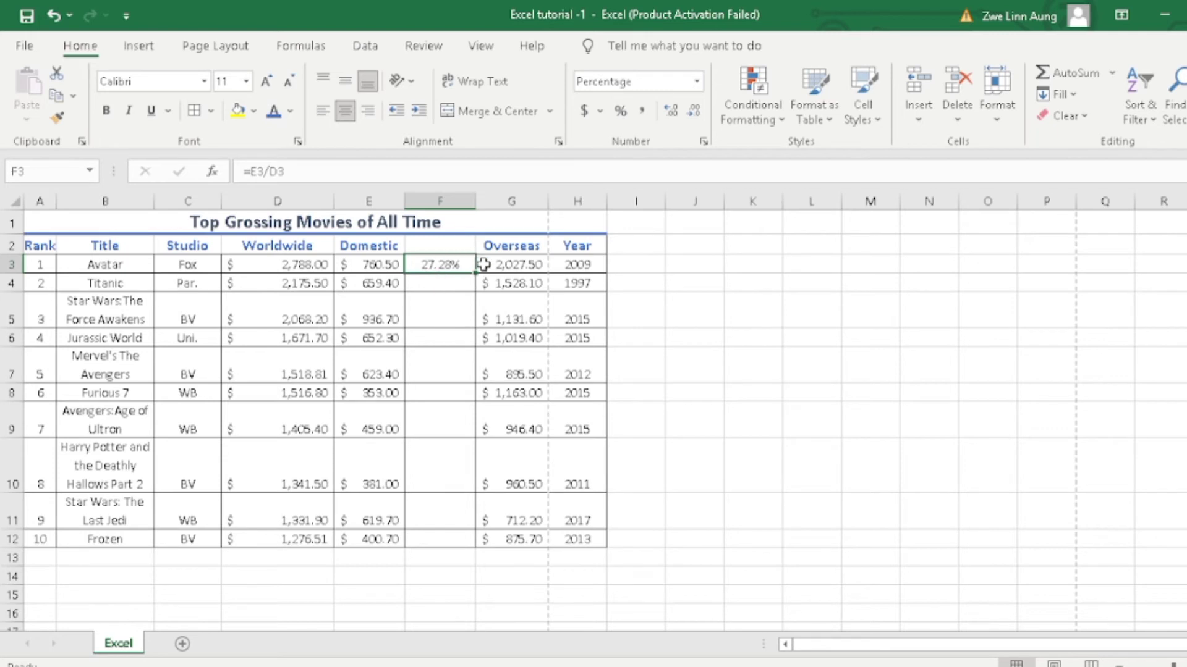
left_click(439, 279)
left_click(437, 266)
left_click(439, 288)
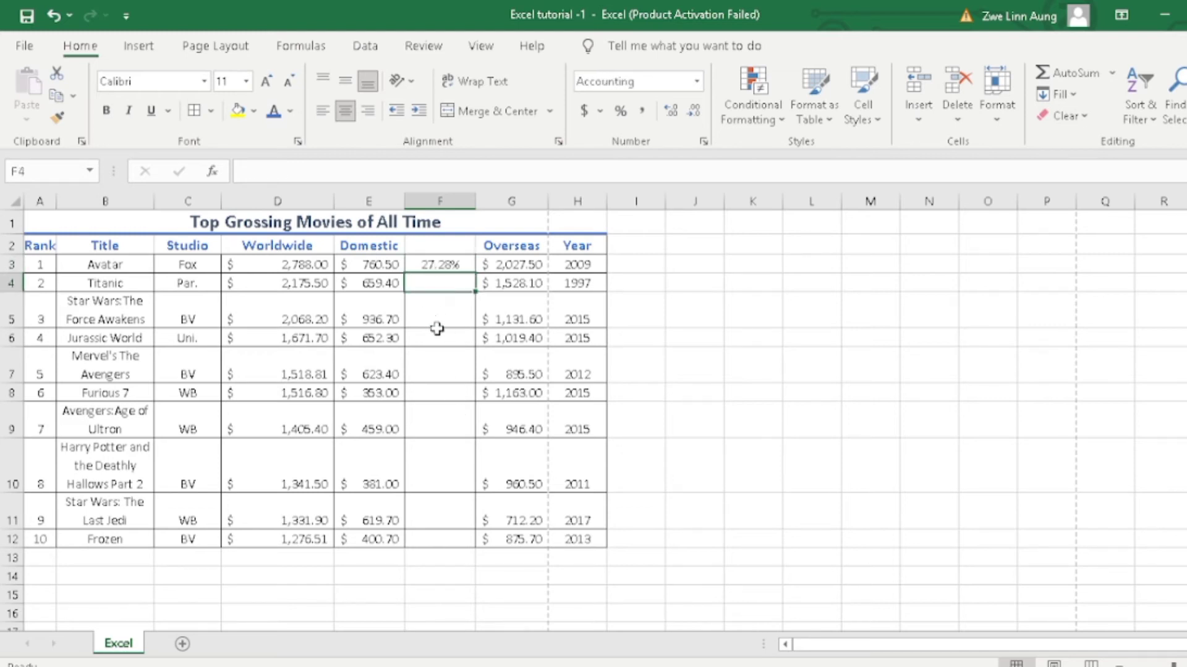
left_click(432, 317)
left_click(434, 343)
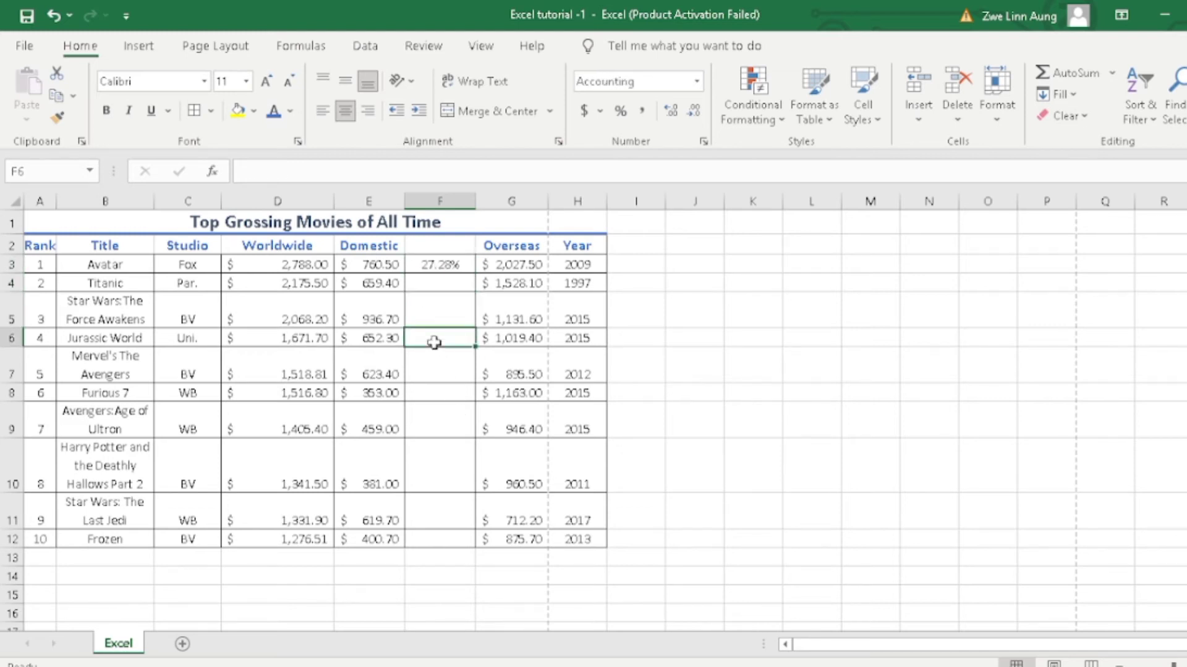
left_click(444, 280)
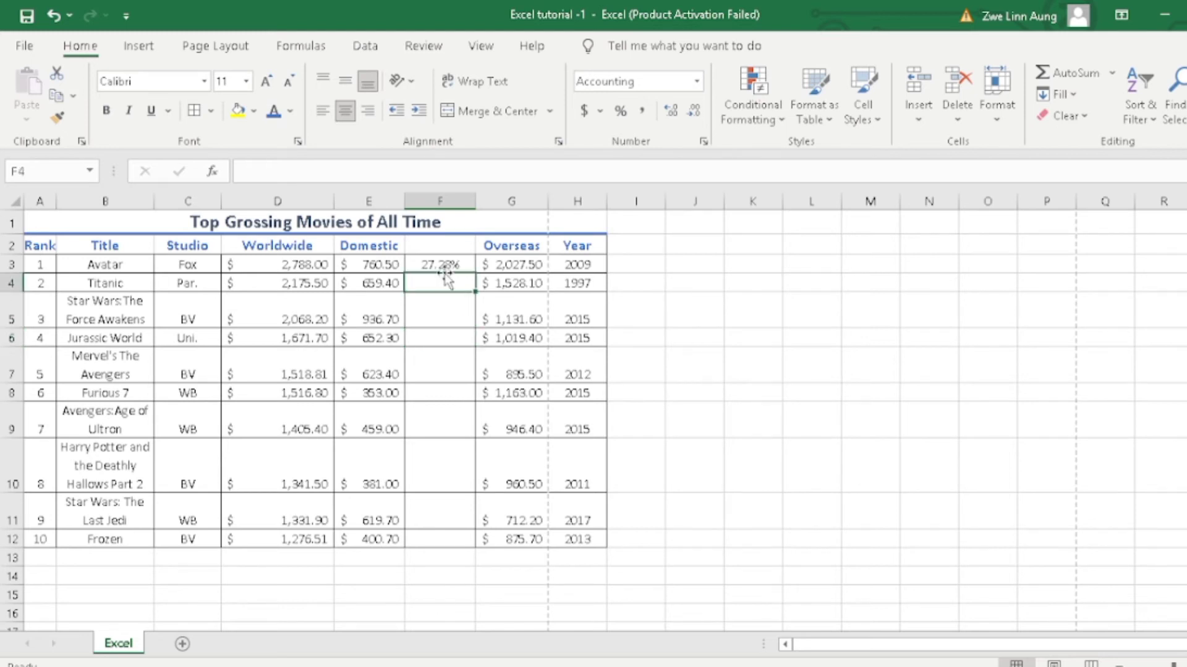
left_click(449, 262)
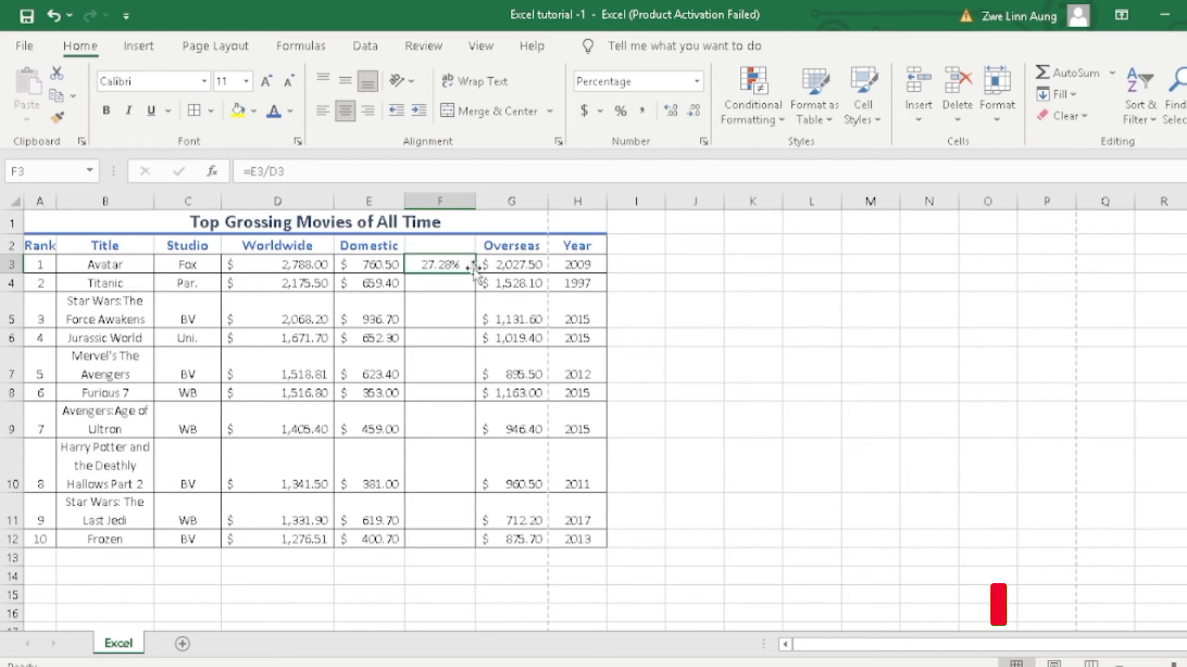
left_click(443, 280)
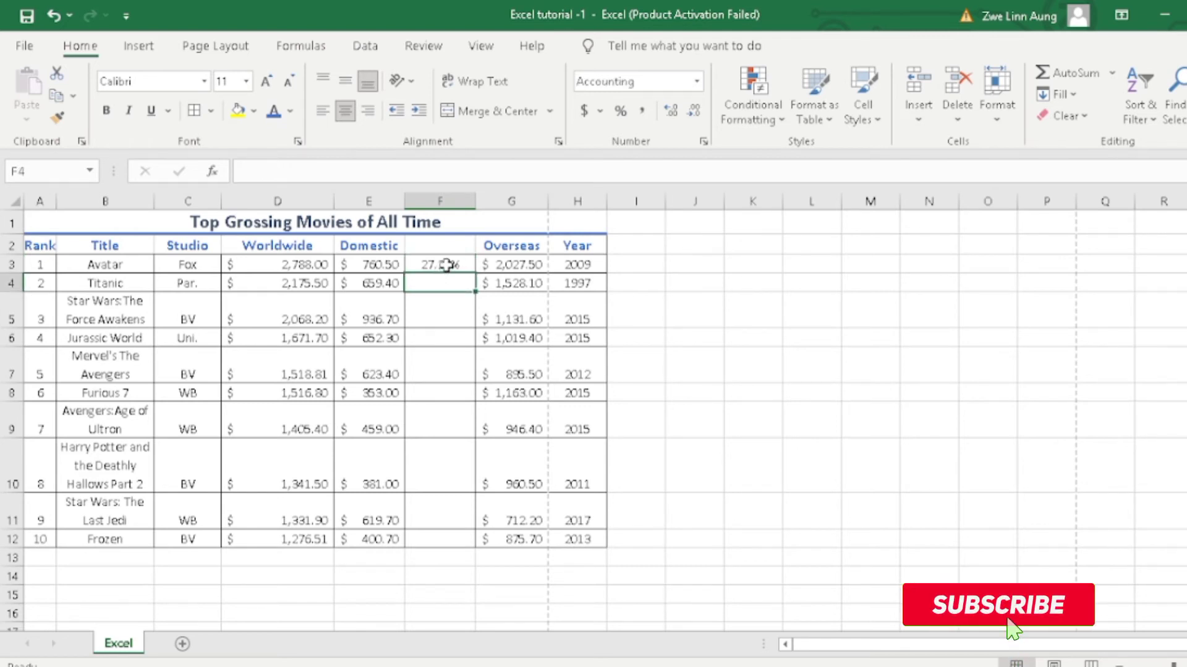
- Fill the percentage formula from F3 down to F12 and check the copied formulas in column F
left_click(449, 264)
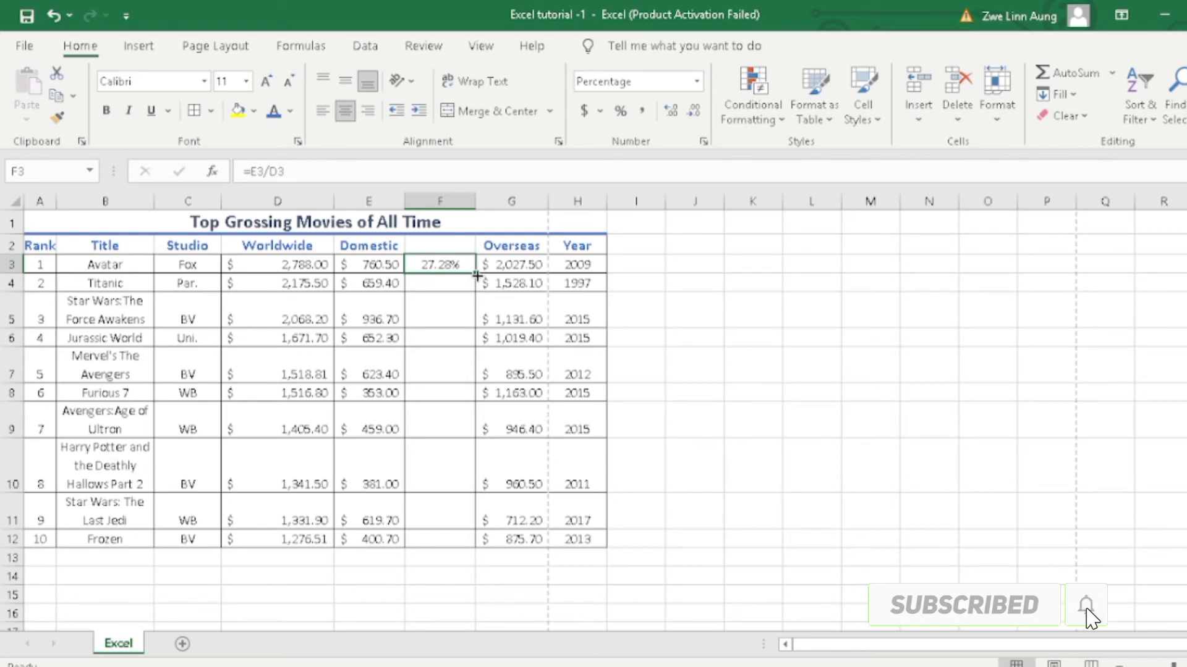
left_click_drag(478, 276, 478, 290)
left_click_drag(471, 312, 475, 543)
left_click(432, 410)
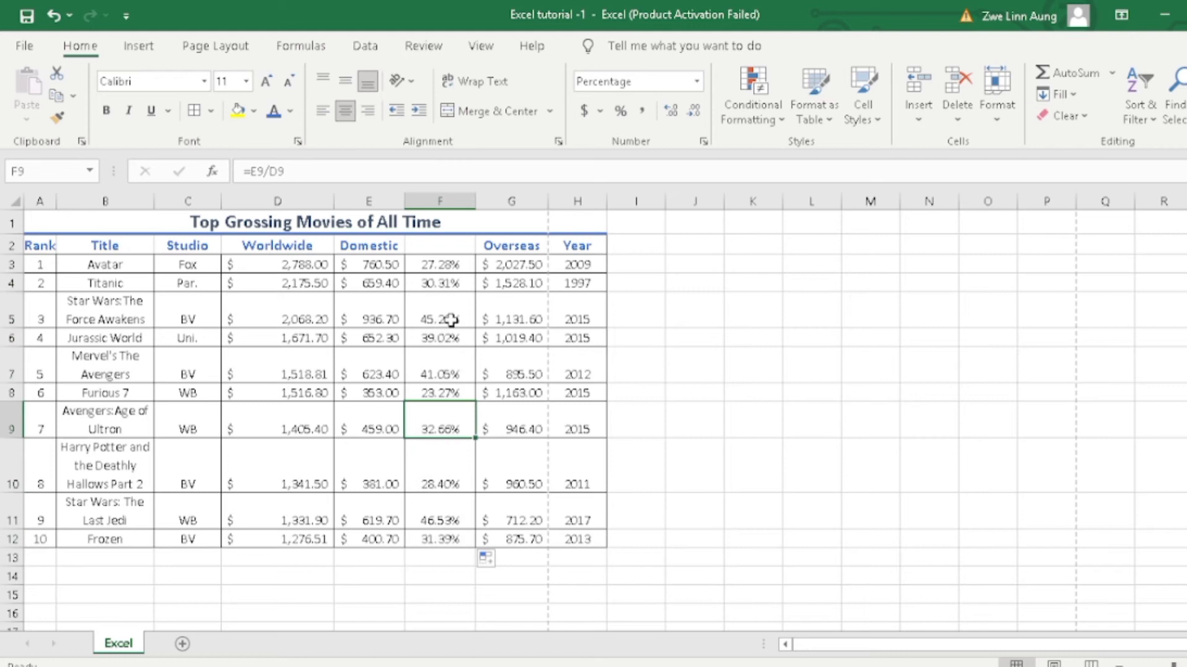
left_click(452, 283)
left_click(446, 263)
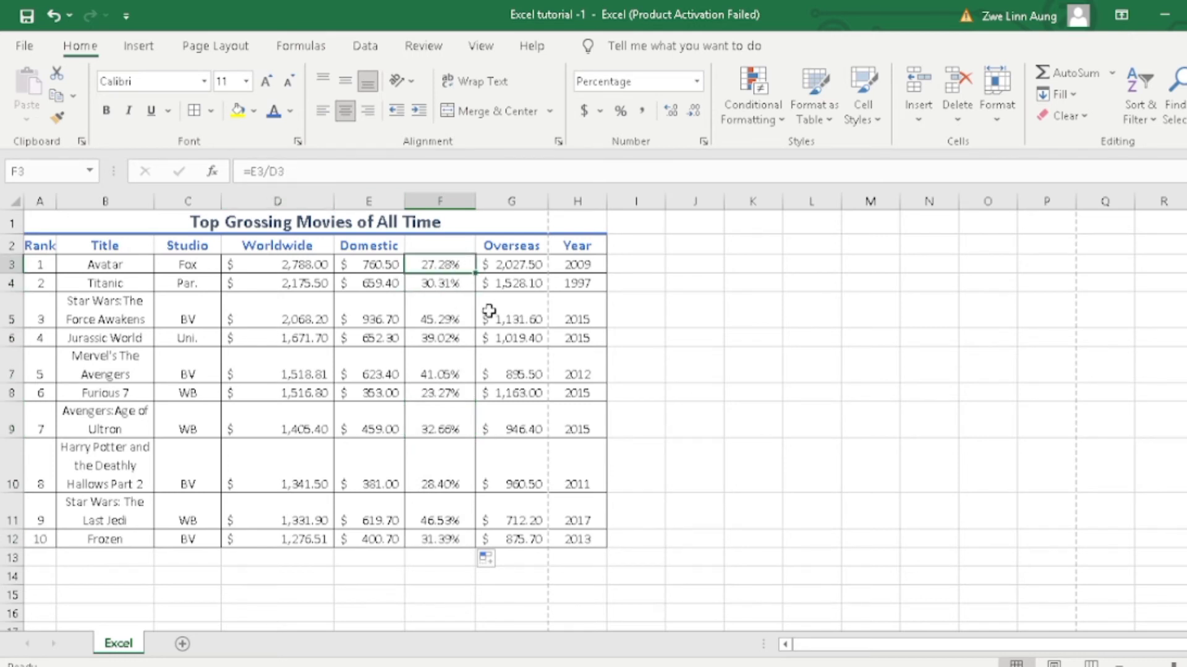
left_click(440, 283)
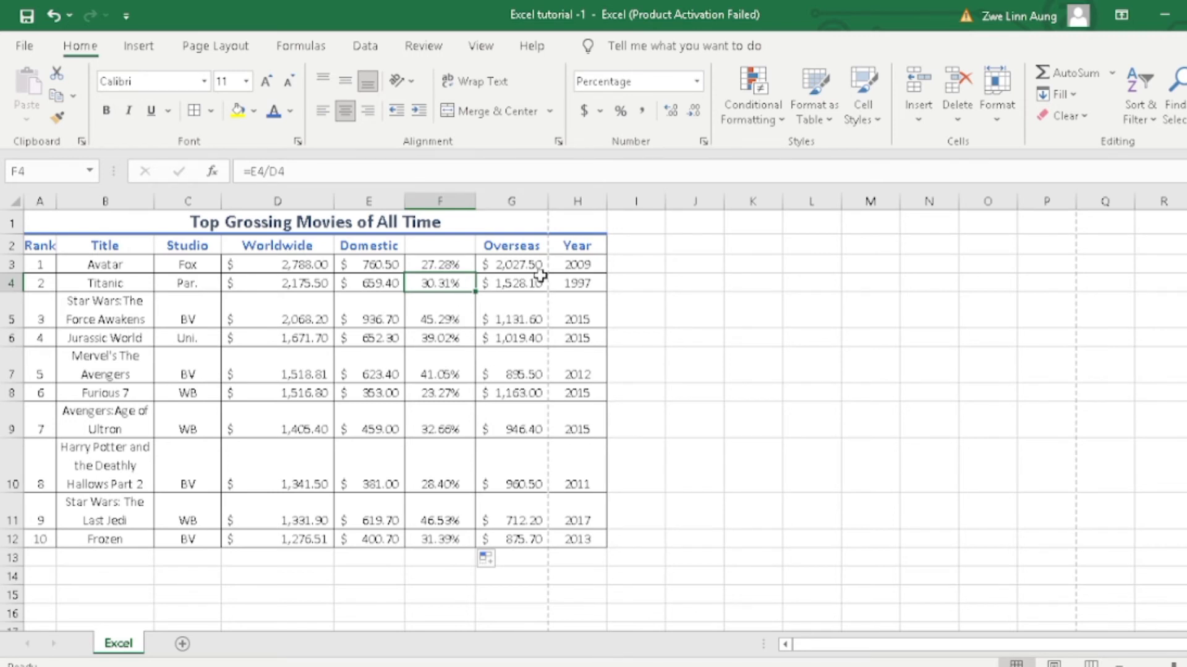
- Change Avatar's domestic gross in cell E3 to 900 to test the percentage formula in column F
left_click_drag(441, 334, 445, 297)
left_click(447, 280)
left_click(437, 259)
left_click(442, 277)
left_click(380, 266)
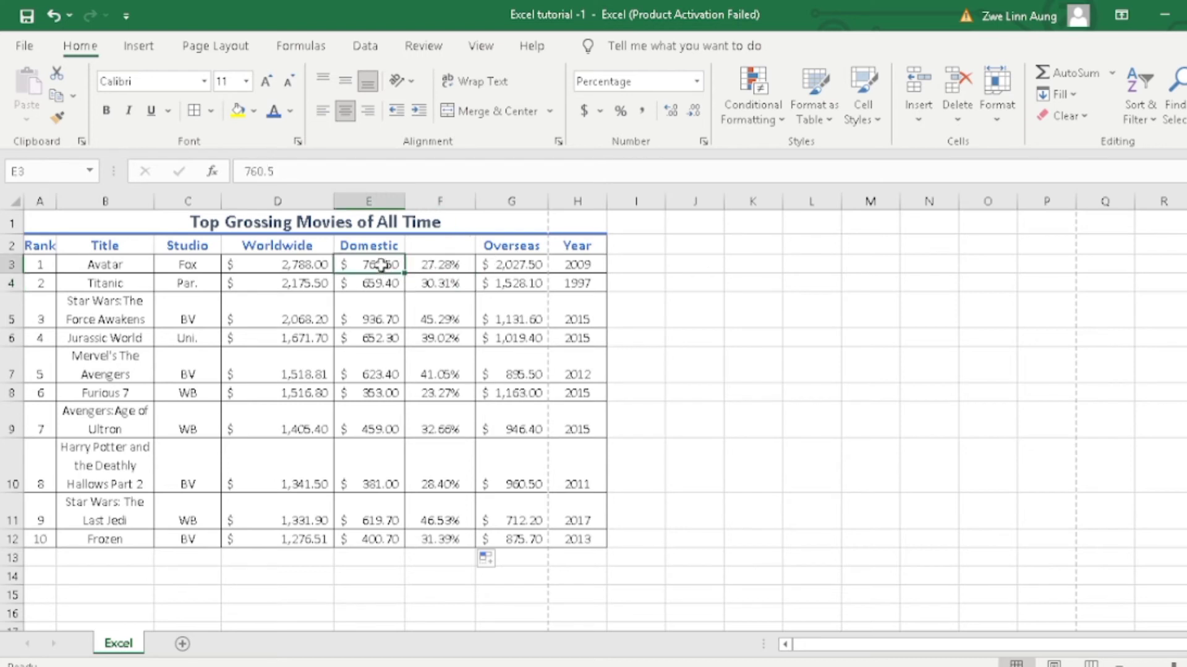
left_click(366, 286)
left_click(371, 266)
type("9")
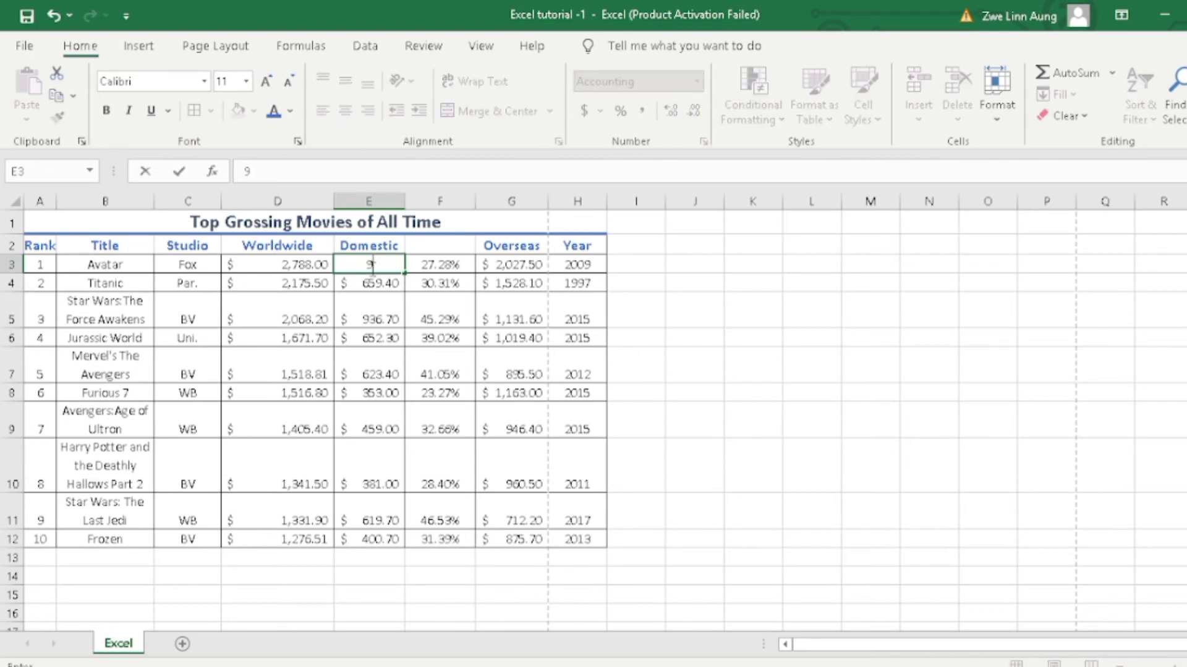
type("00")
key("Return")
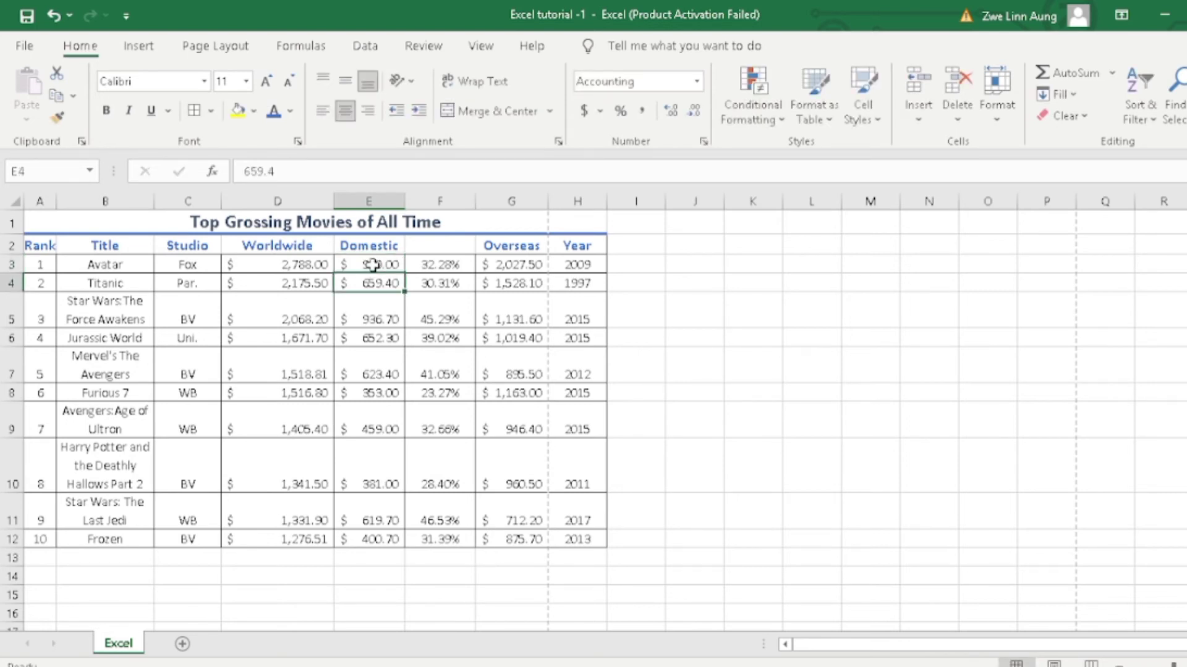
- Check the formula in F3 against the edited value in E3, and undo the change to Avatar's domestic gross
left_click(441, 264)
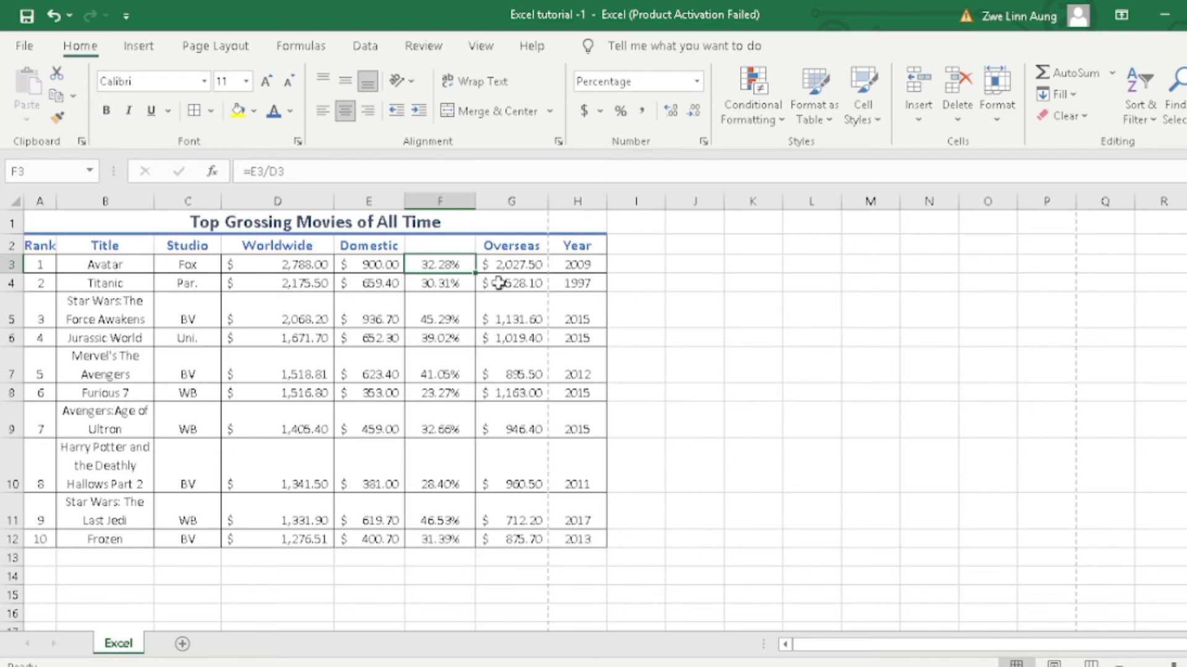
left_click(361, 260)
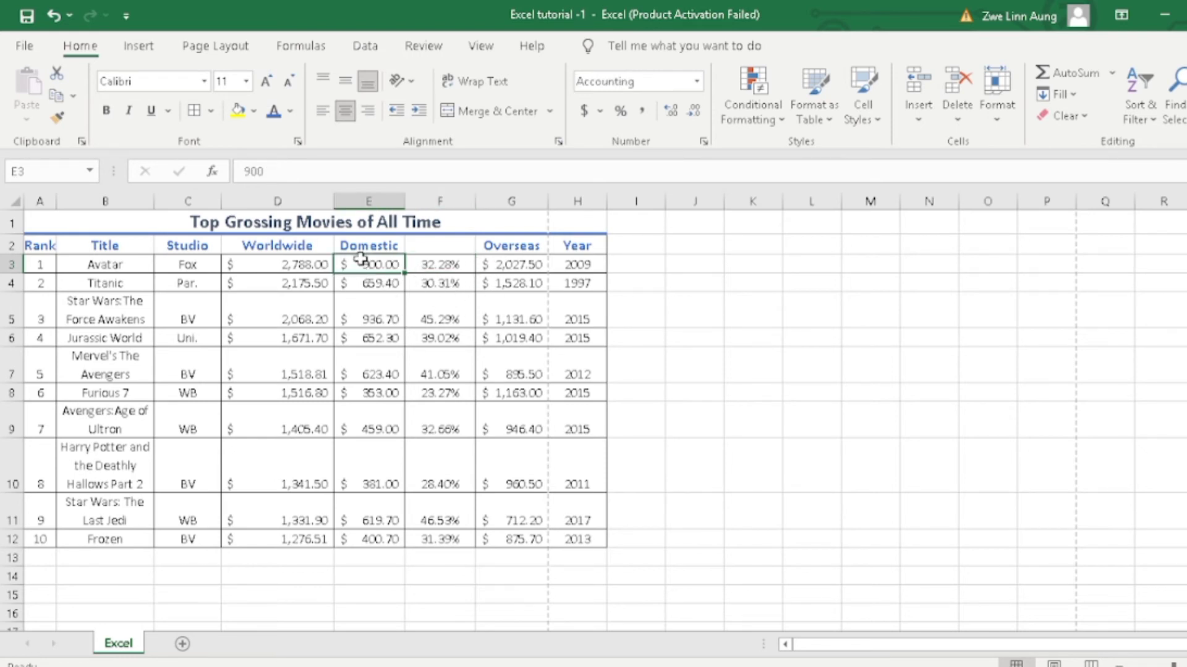
left_click(446, 259)
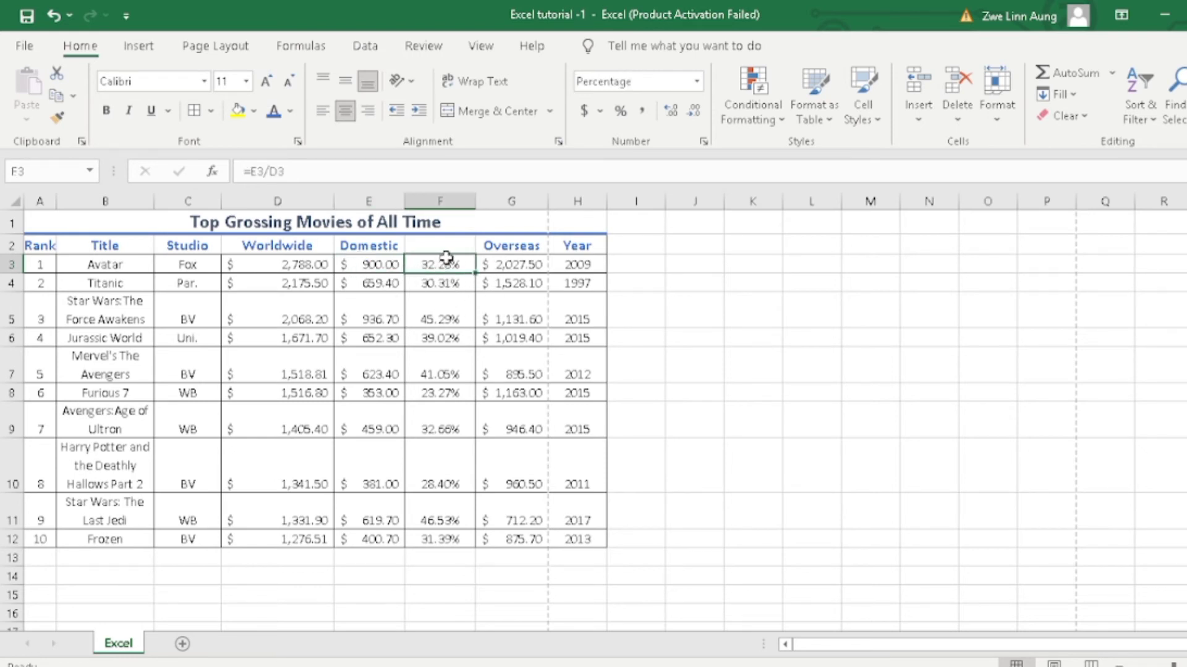
left_click(370, 270)
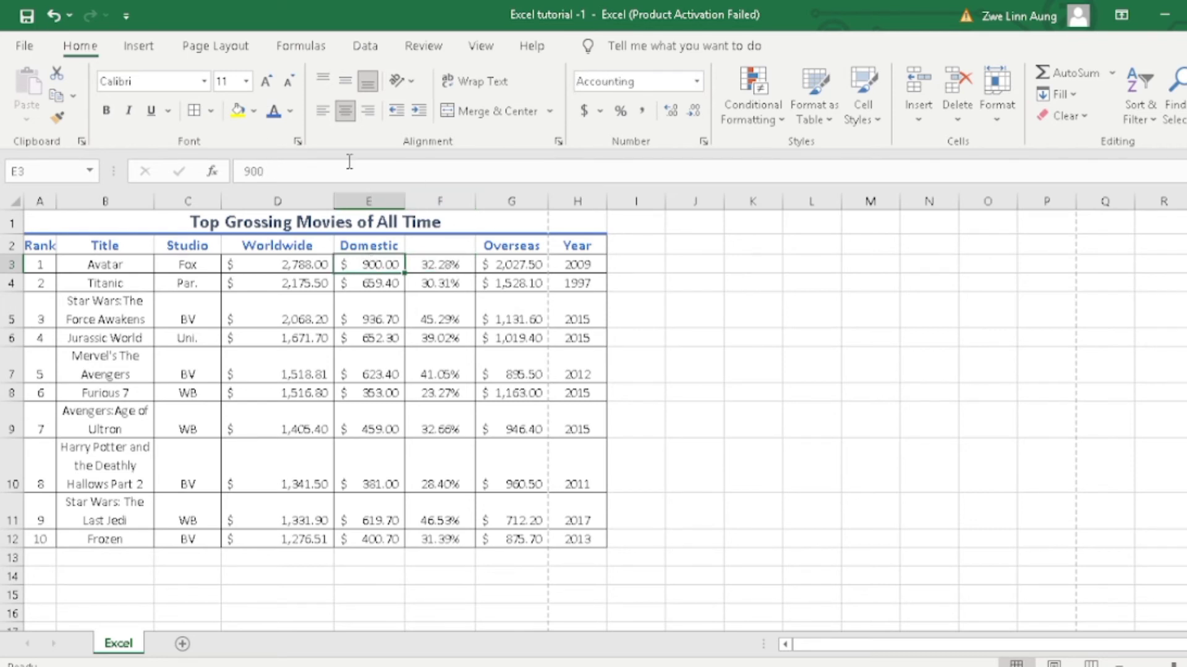
left_click(54, 18)
left_click(435, 282)
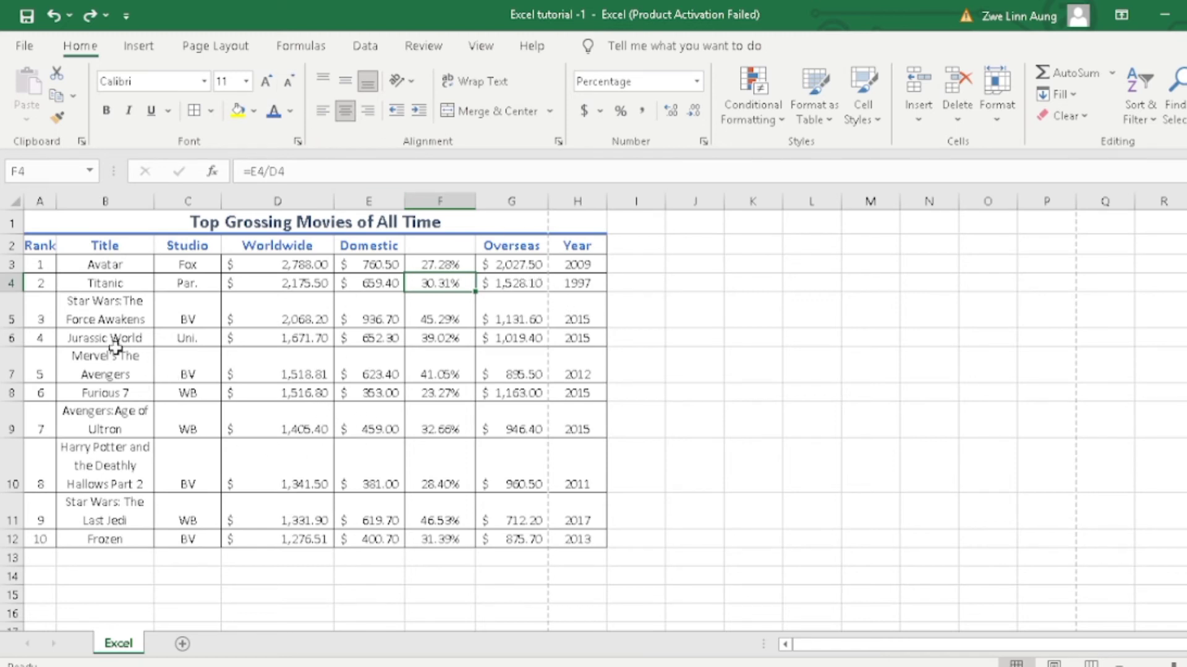
- Freeze the first column of the worksheet, which holds the movie ranks
left_click(35, 263)
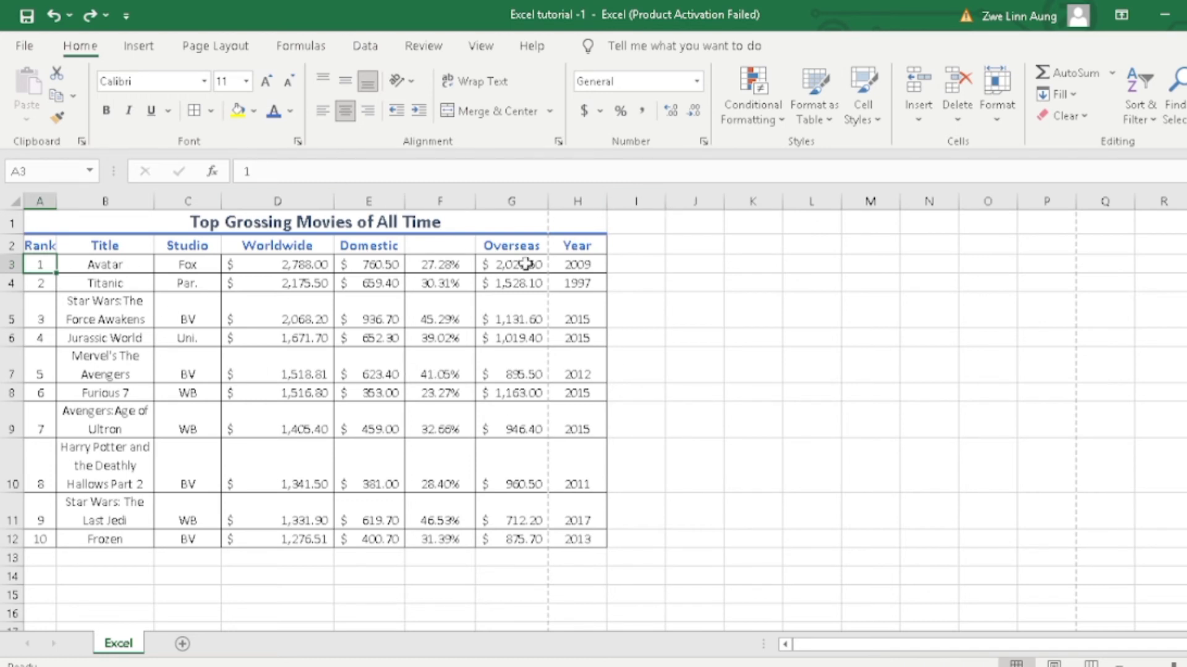
left_click(79, 309)
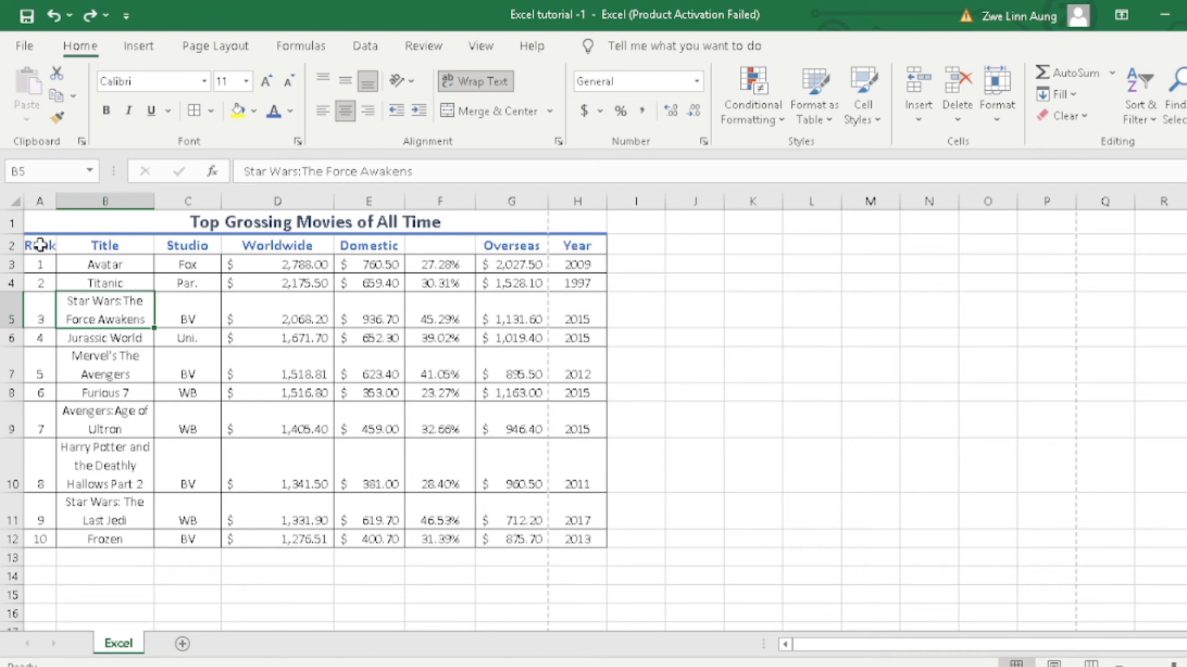
left_click_drag(39, 245, 28, 525)
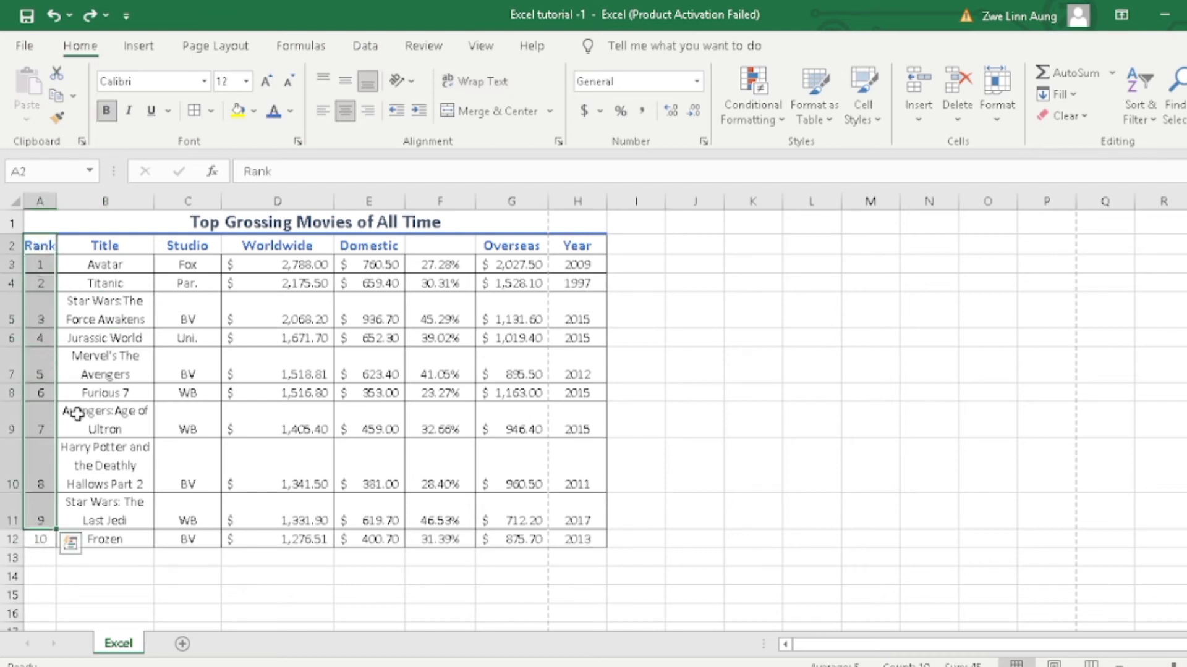
left_click(105, 541)
left_click_drag(41, 248, 24, 540)
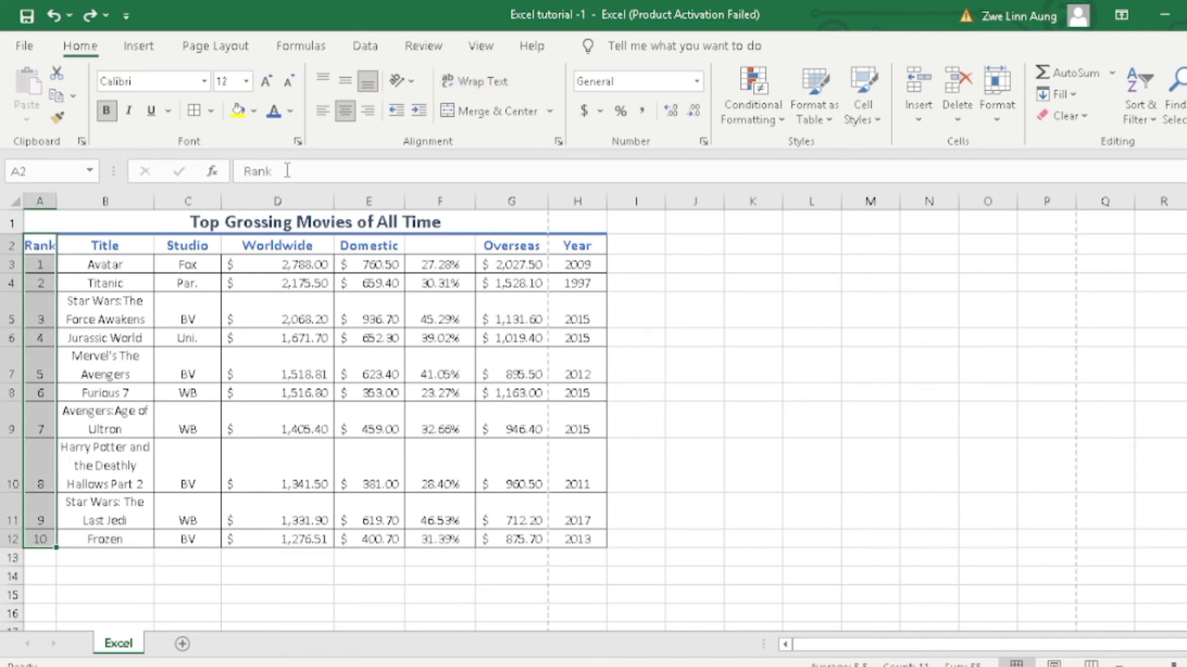
left_click(481, 47)
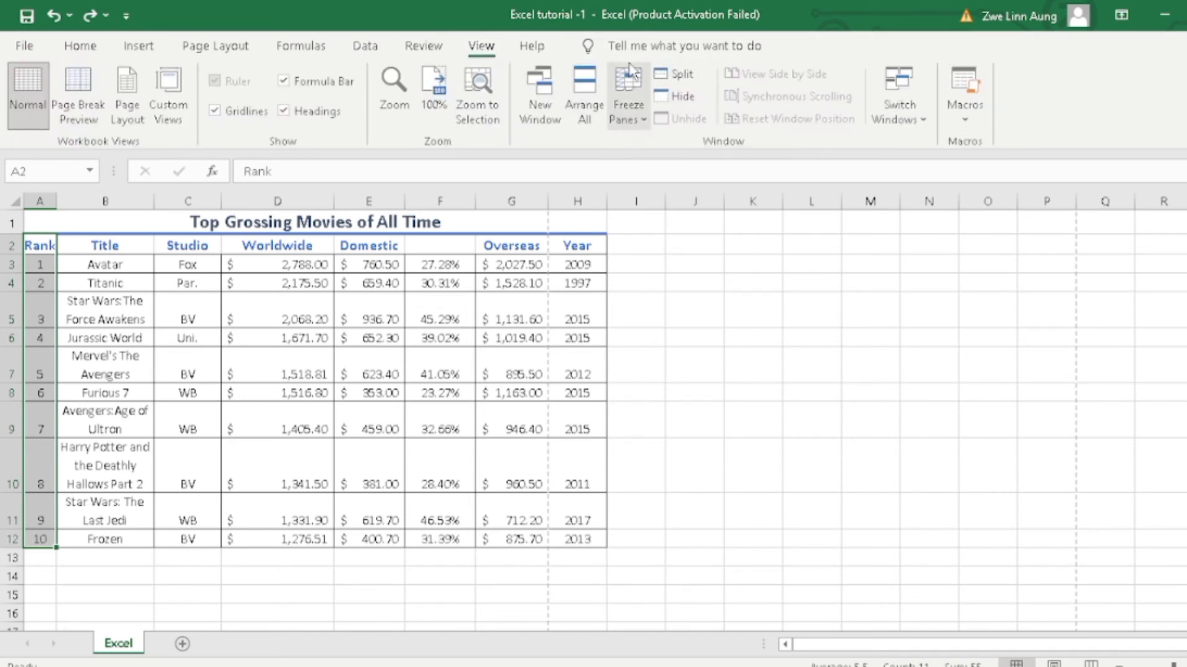
left_click(644, 126)
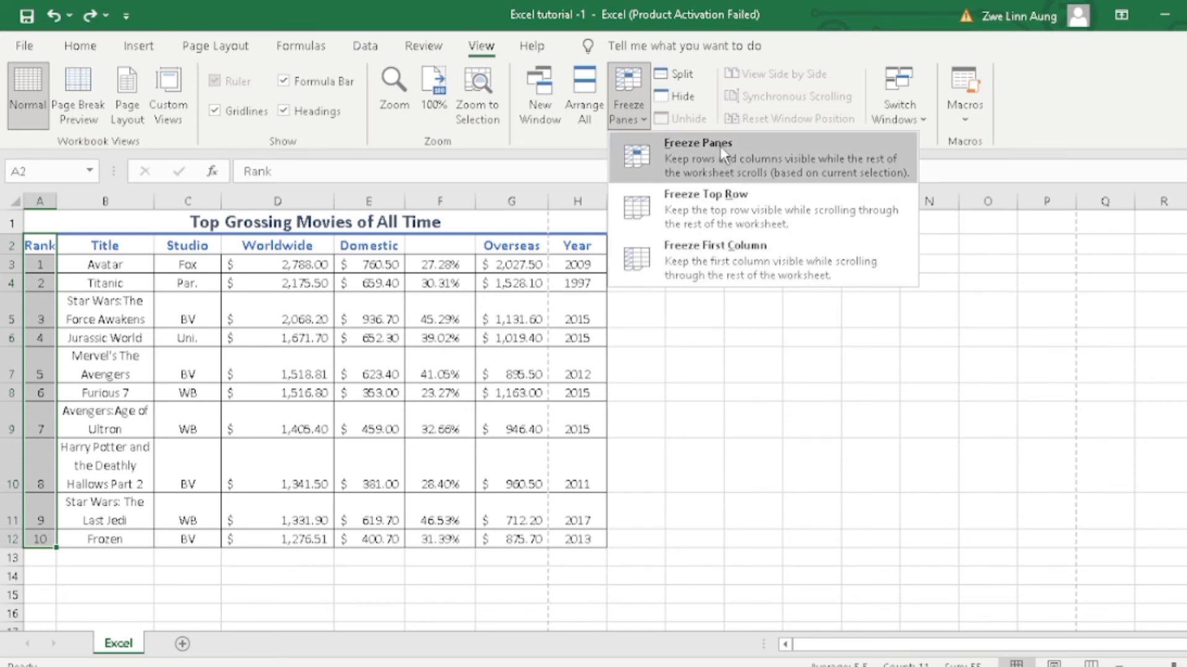
left_click(731, 272)
- Examine how the frozen Rank column behaves while moving horizontally through the worksheet and back to the start
left_click(160, 338)
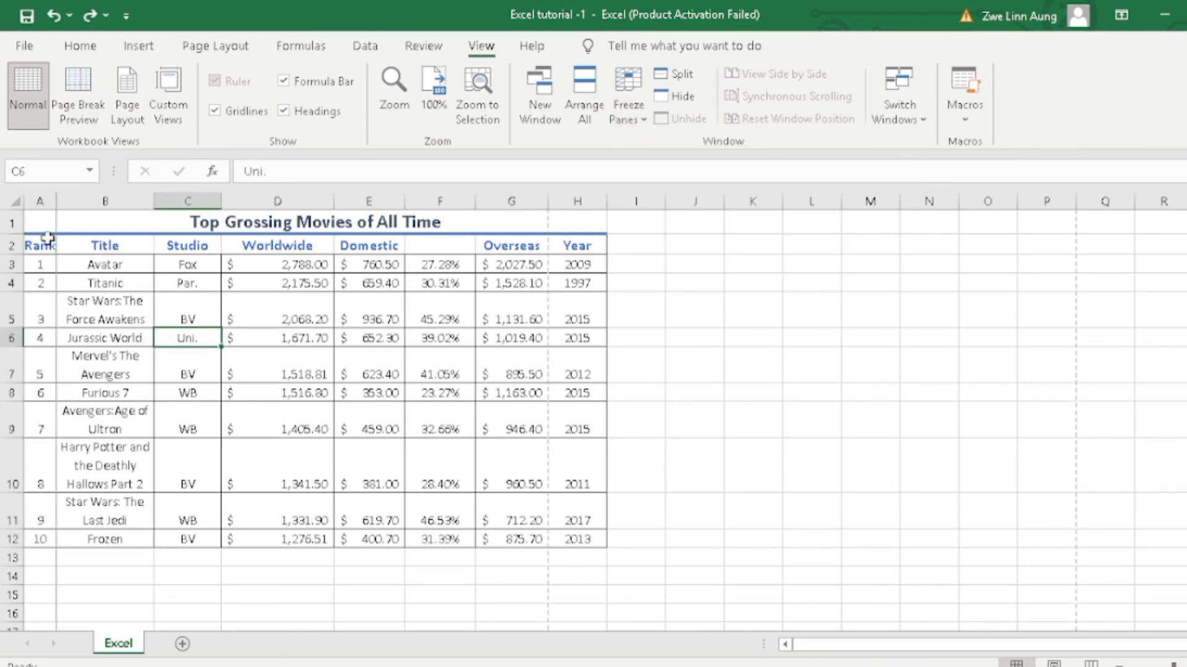
left_click(40, 200)
left_click(146, 356)
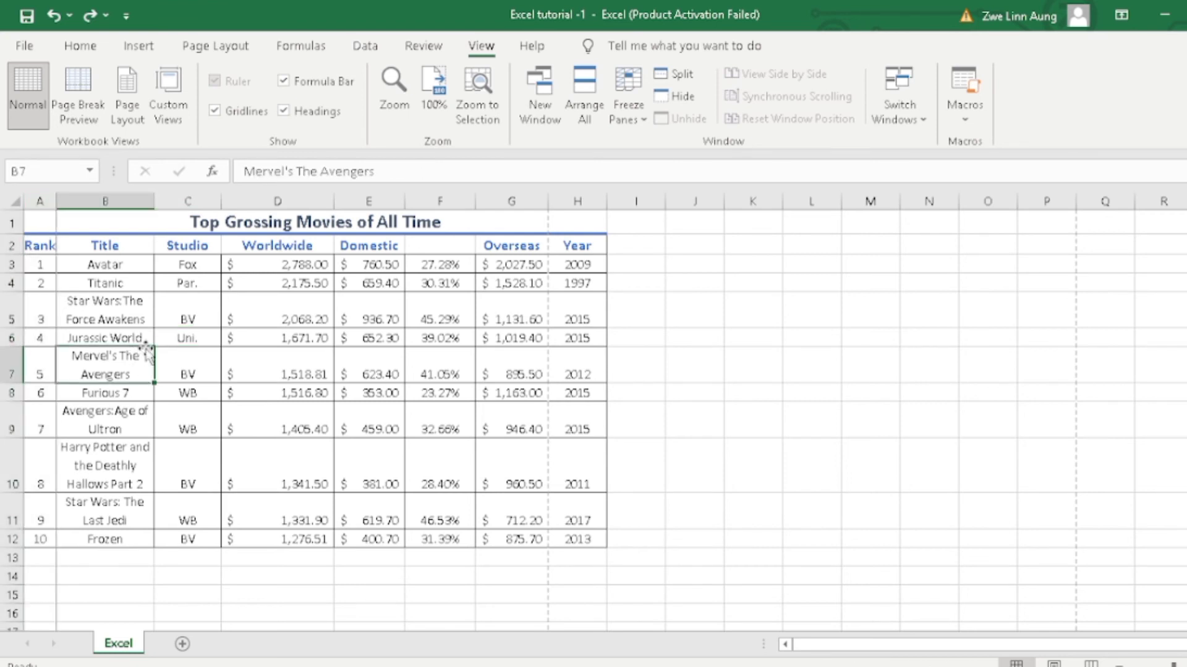
mouse_move(867, 643)
left_mouse_down()
mouse_move(900, 649)
mouse_move(857, 650)
mouse_move(897, 652)
mouse_move(870, 647)
mouse_move(880, 653)
left_mouse_up()
left_click_drag(821, 642, 781, 652)
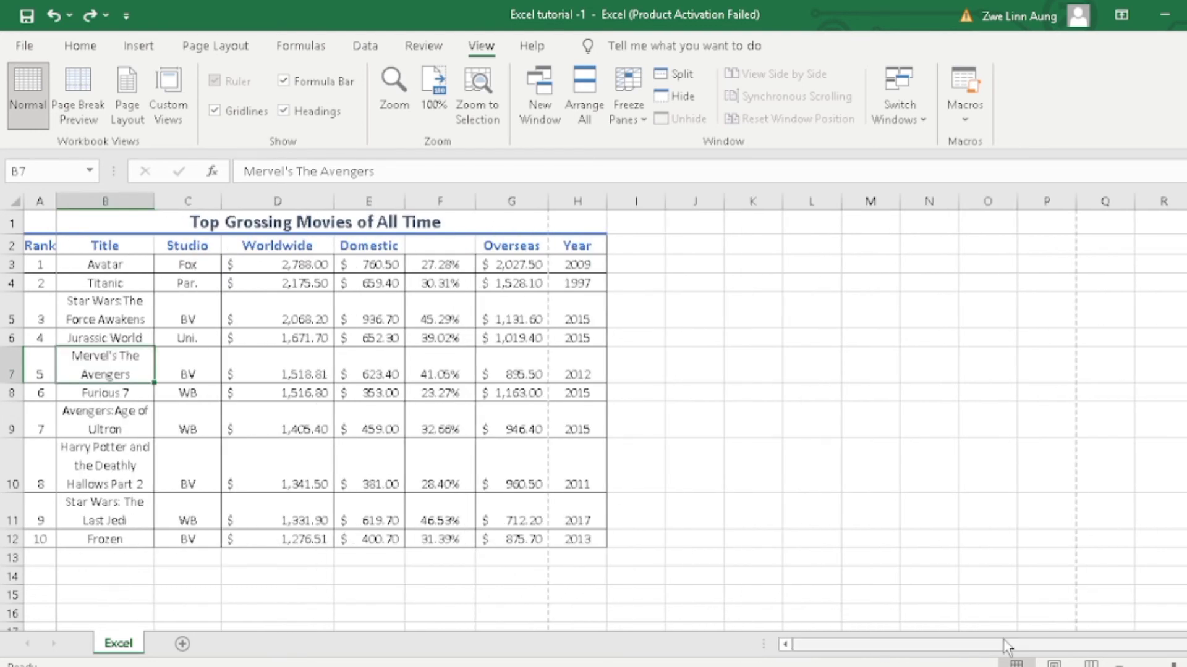
scroll(618, 408, "right", 3)
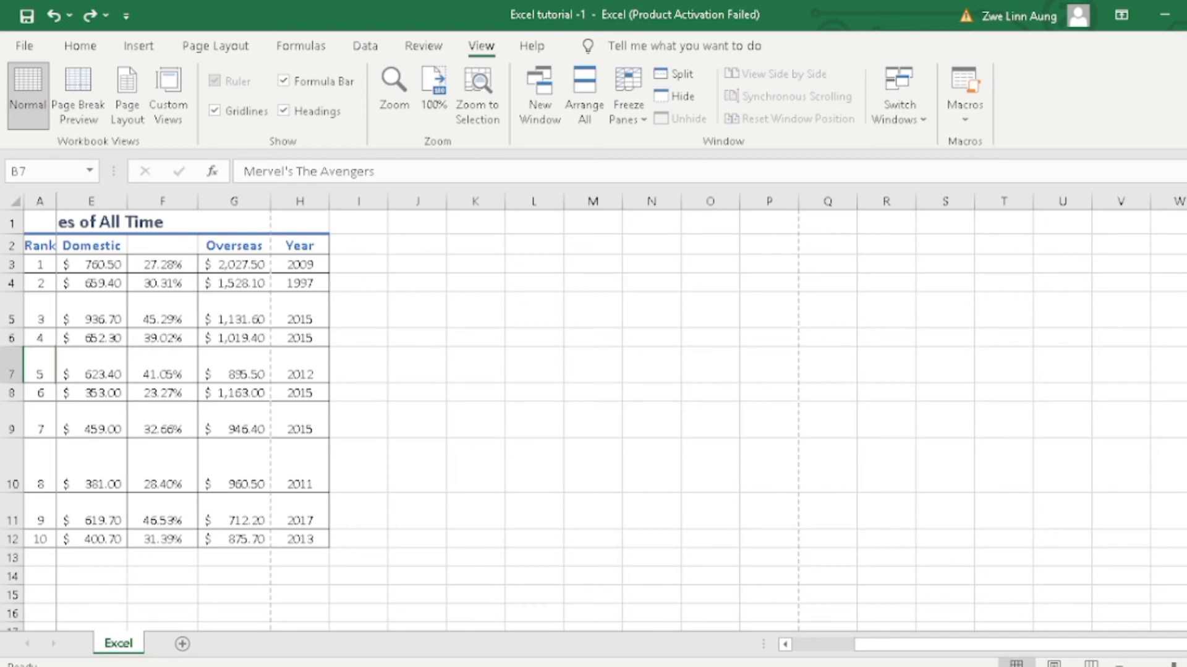
scroll(621, 420, "right", 3)
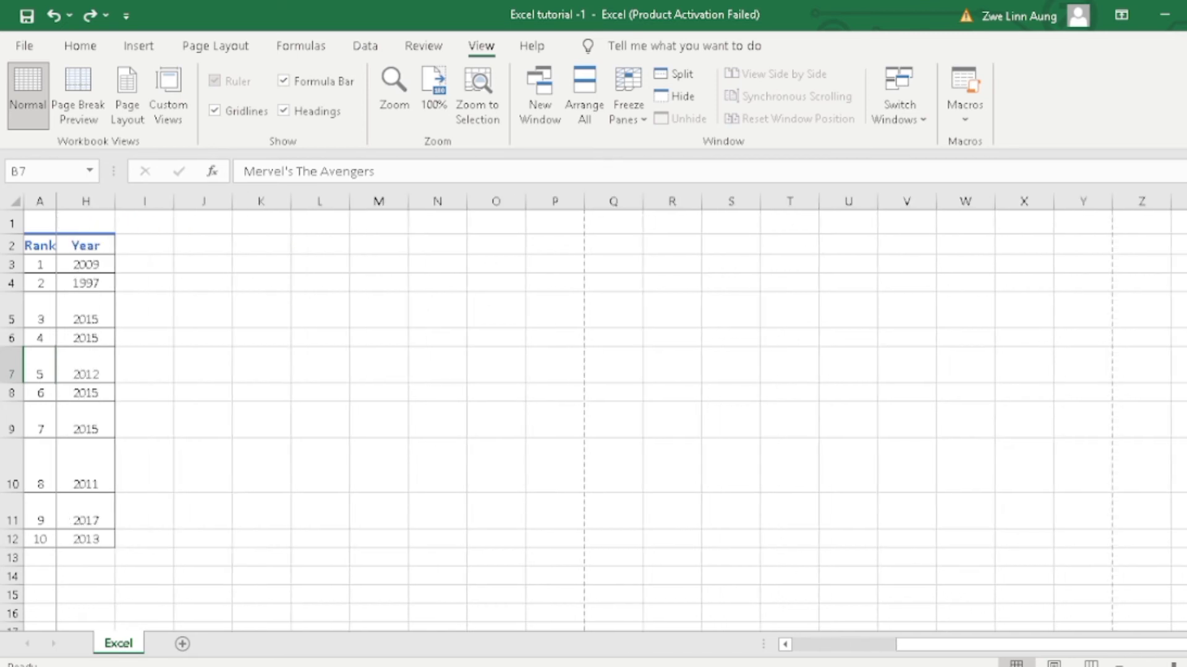
left_click(785, 644)
left_click(785, 645)
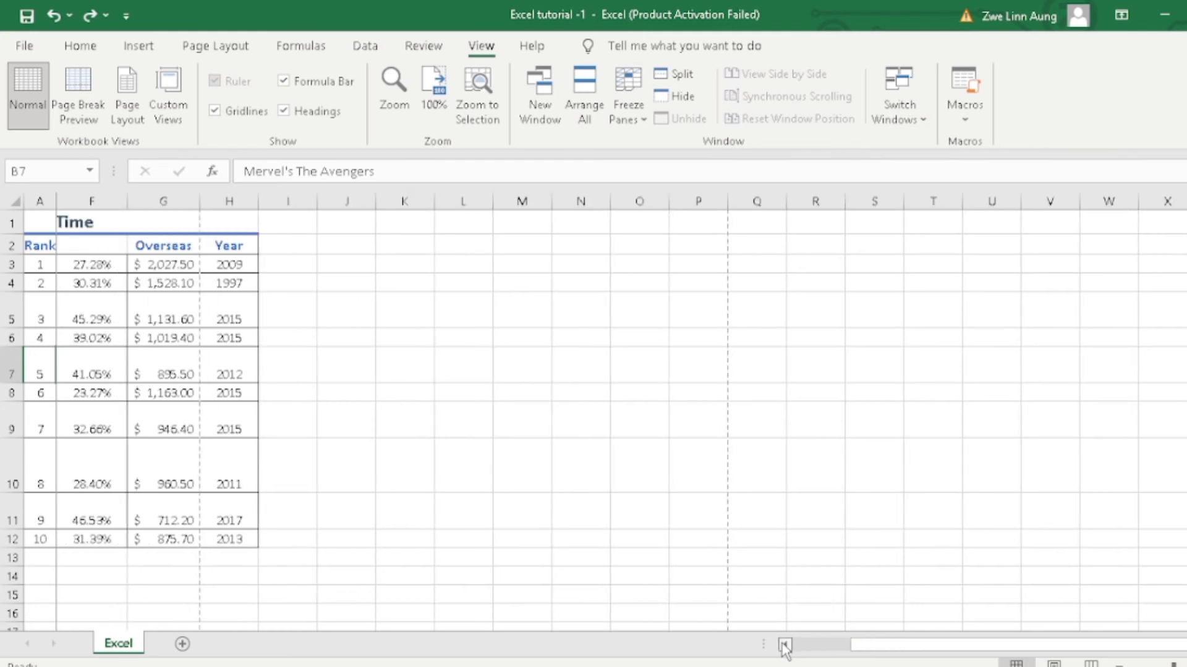
left_click(785, 644)
left_click(785, 645)
left_click(785, 644)
left_click(785, 645)
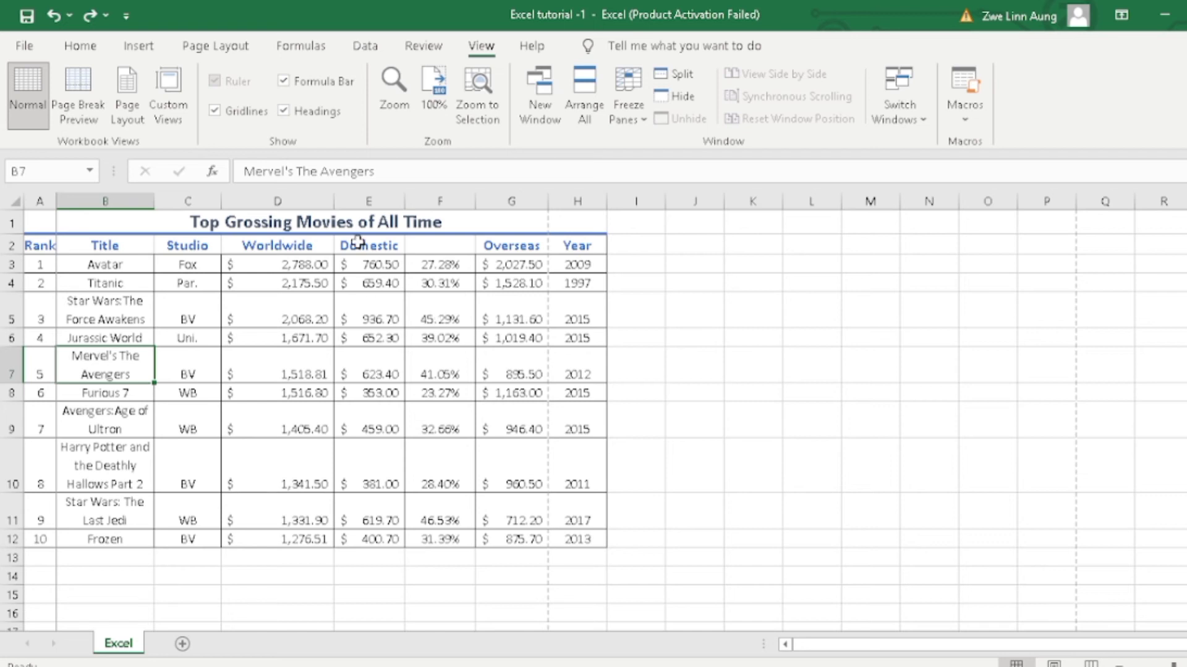
left_click(80, 45)
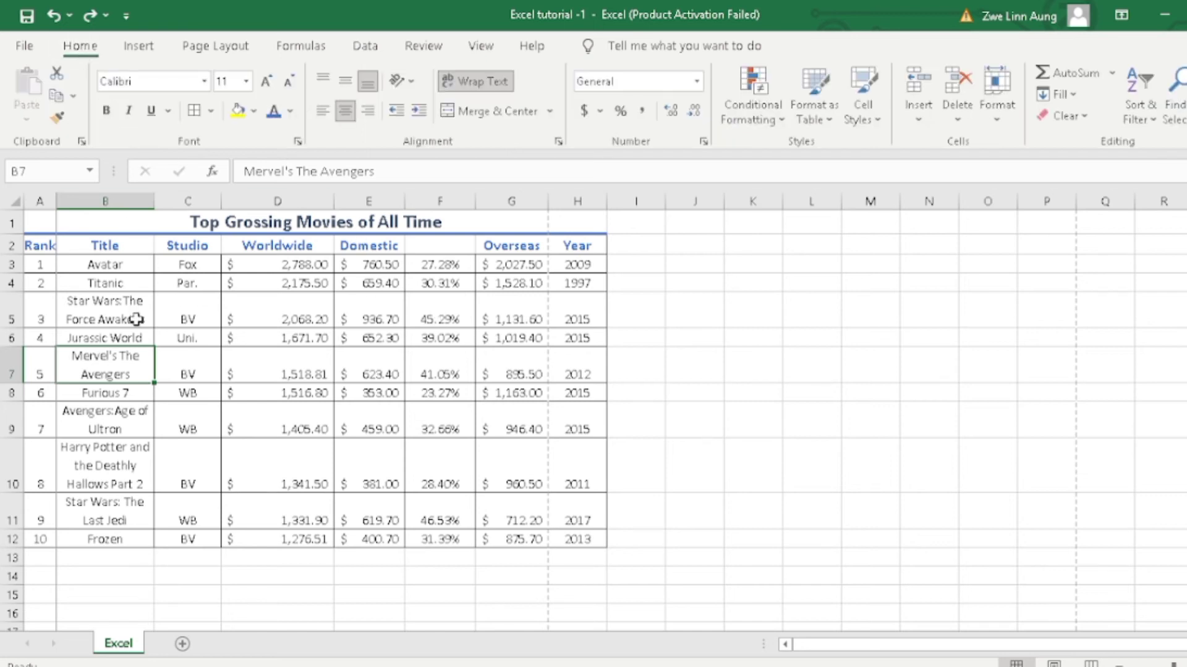
left_click(146, 431)
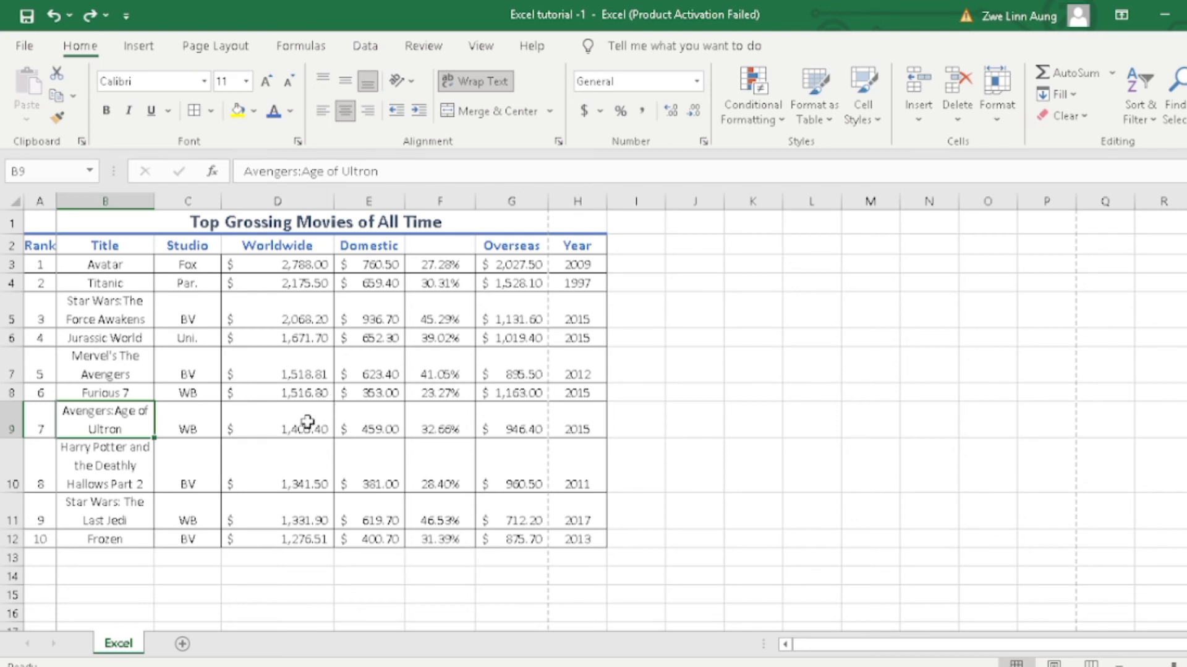
left_click_drag(288, 475, 312, 513)
scroll(312, 463, "down", 1)
left_click(507, 512)
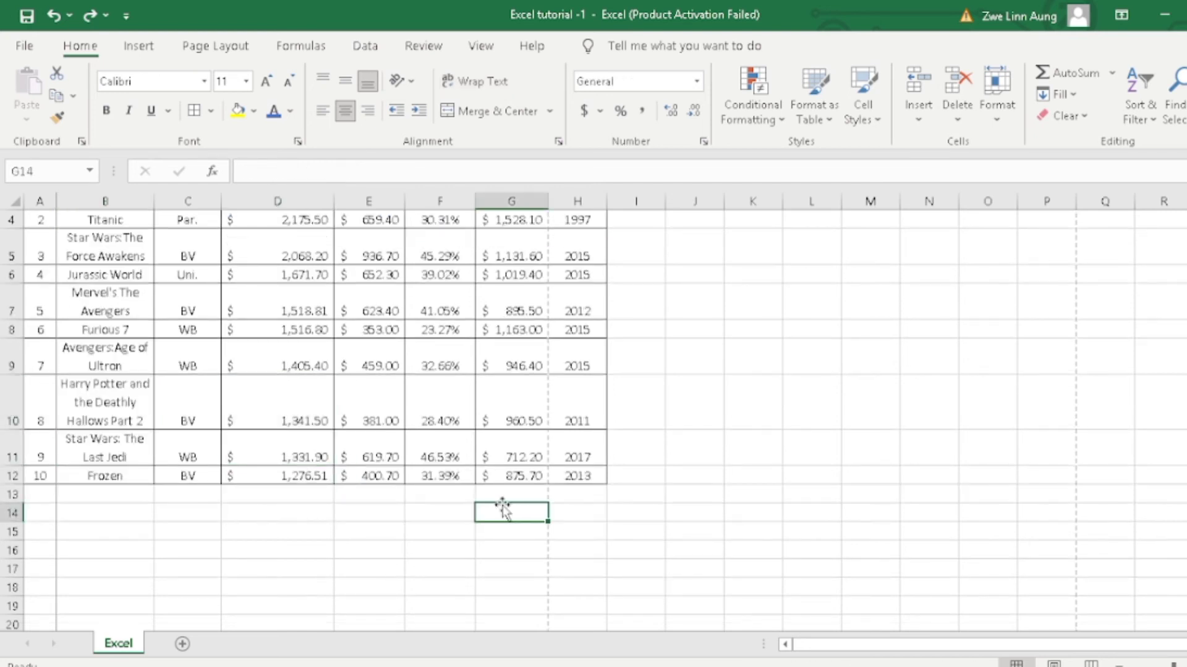
scroll(411, 550, "up", 1)
scroll(396, 547, "down", 1)
scroll(379, 543, "up", 1)
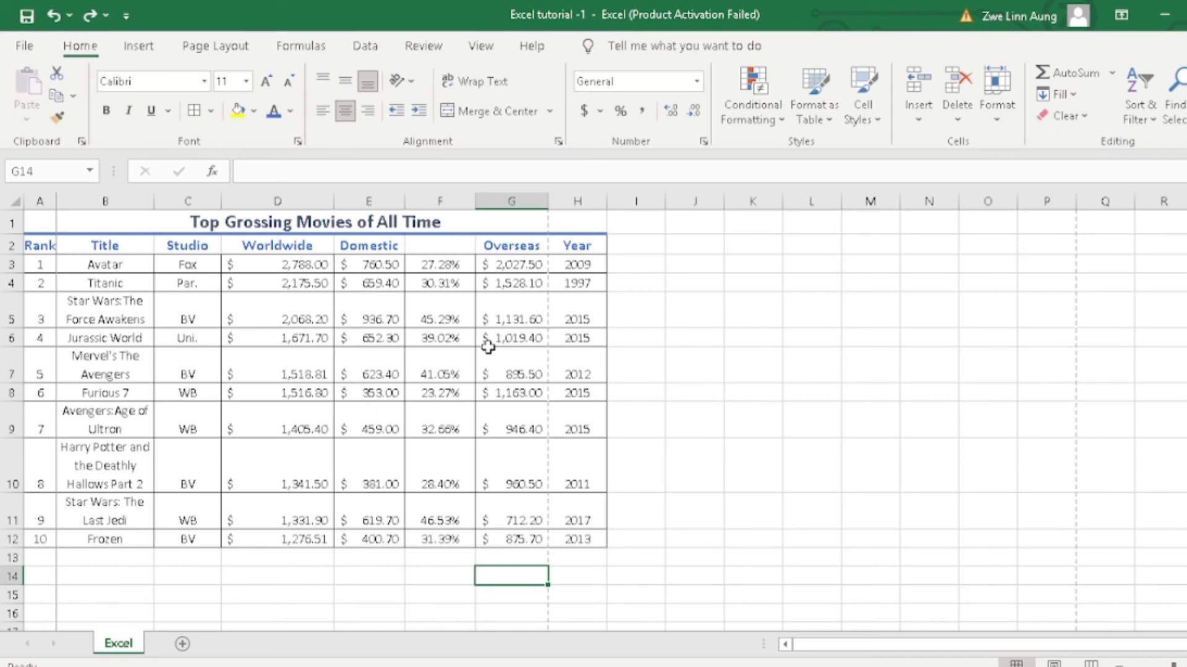
- Enter the label Total Amount in cell C13 below the Studio column
left_click(257, 563)
left_click(178, 557)
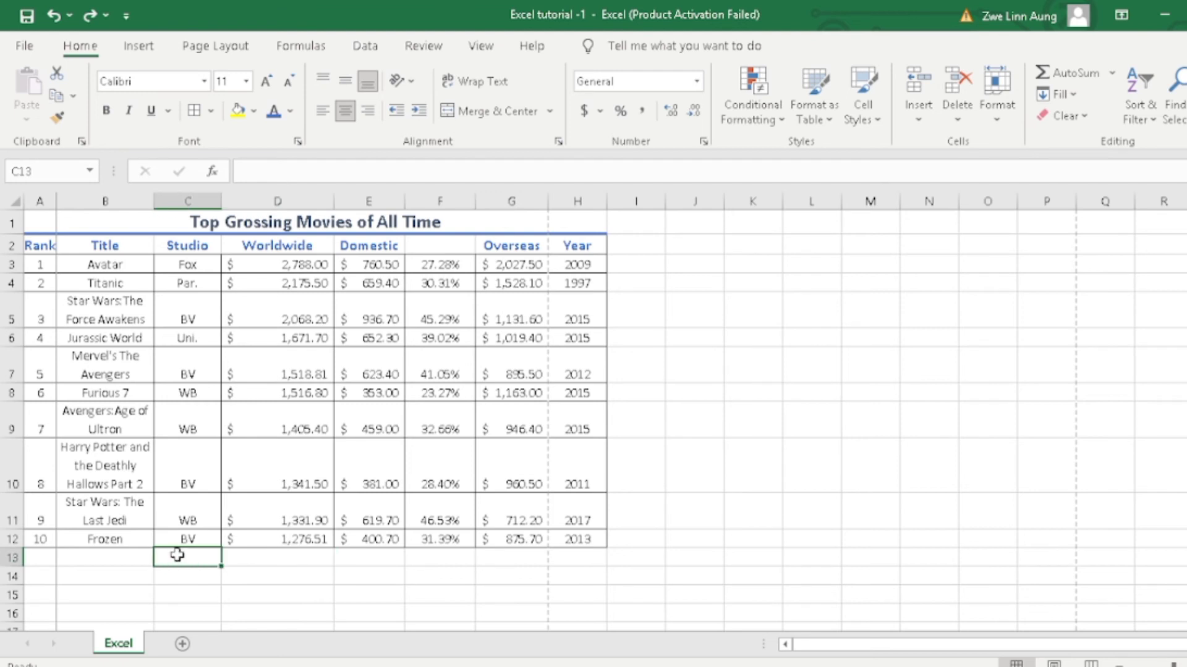
type("Total")
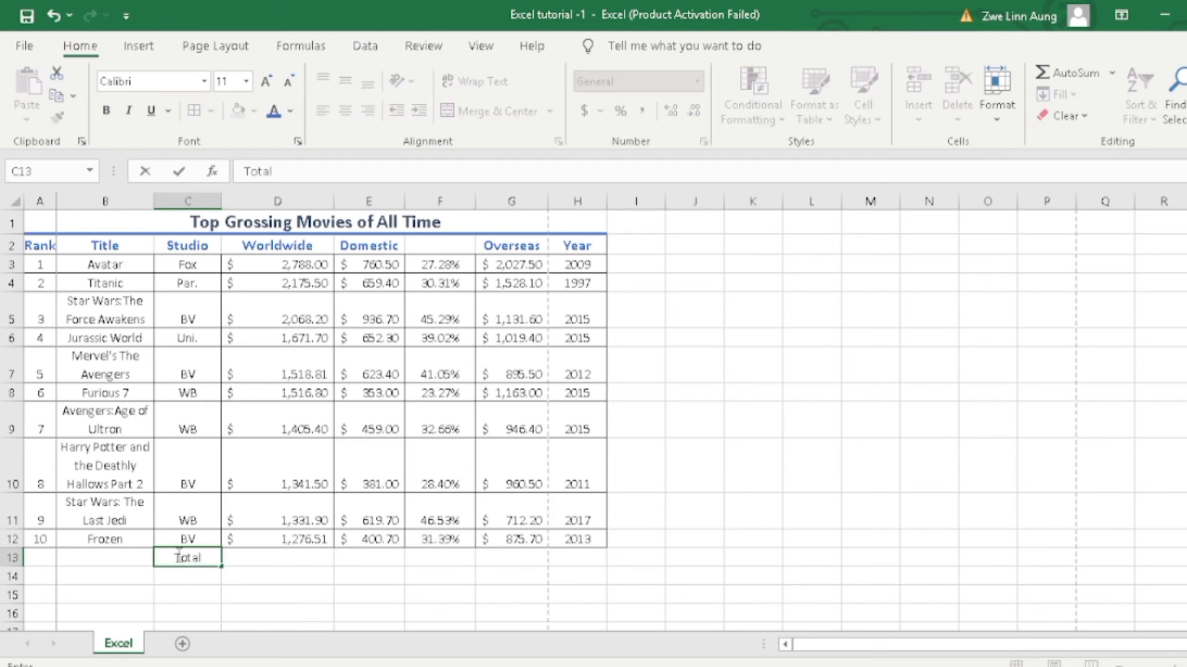
type(" Amount")
key("Return")
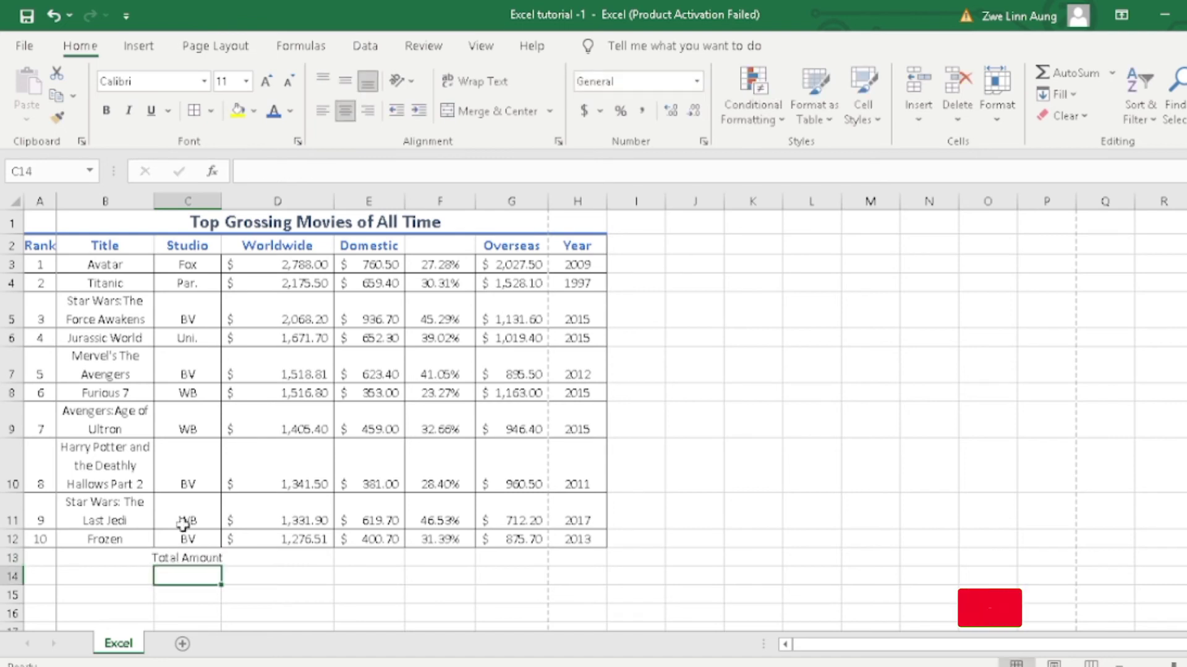
left_click(270, 564)
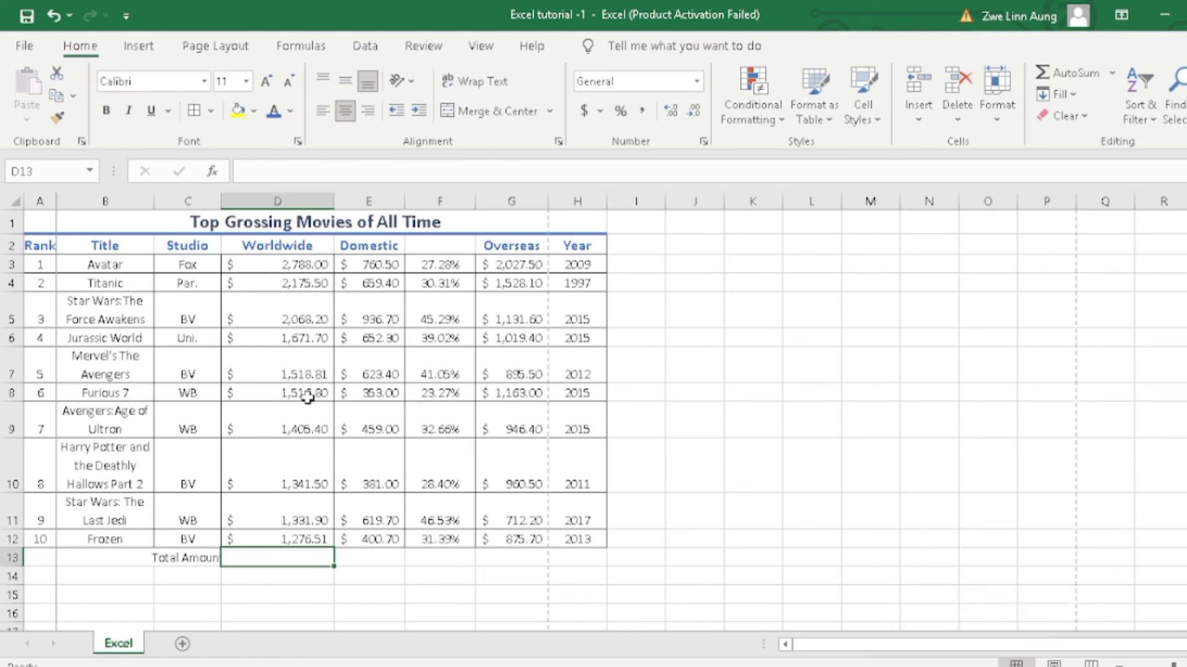
left_click(308, 50)
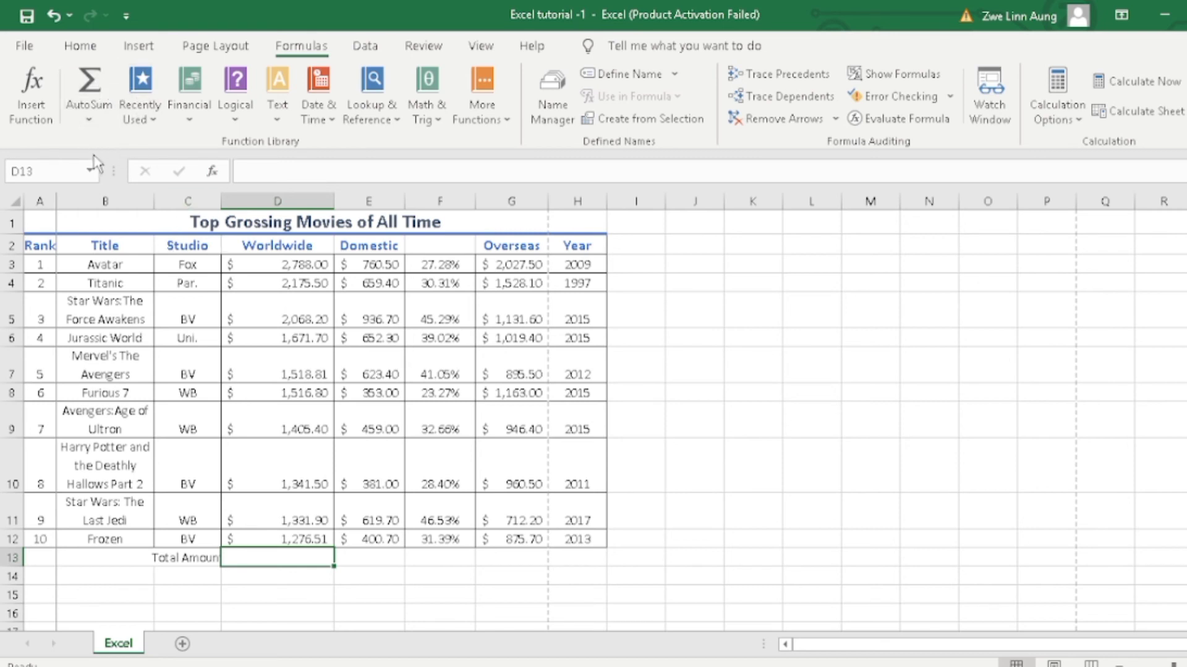
left_click(87, 57)
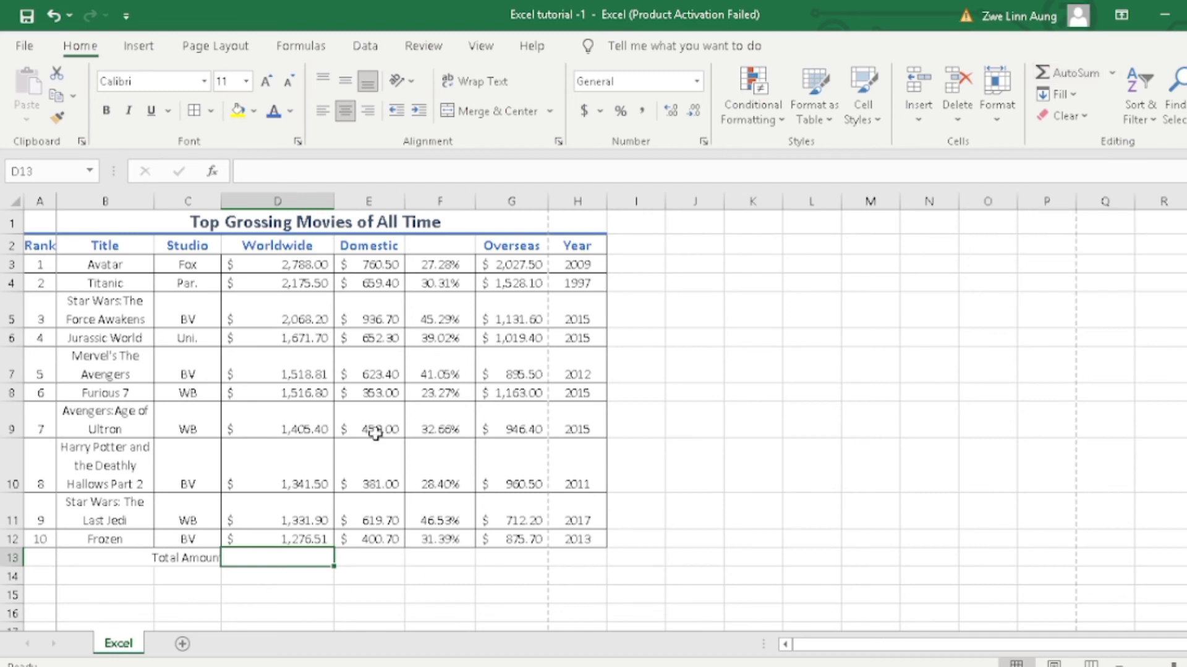
- Try adding the first three worldwide grosses in D13 with the formula =D3+D4+D5, and undo the entry
left_click(300, 595)
left_click(294, 561)
type("=")
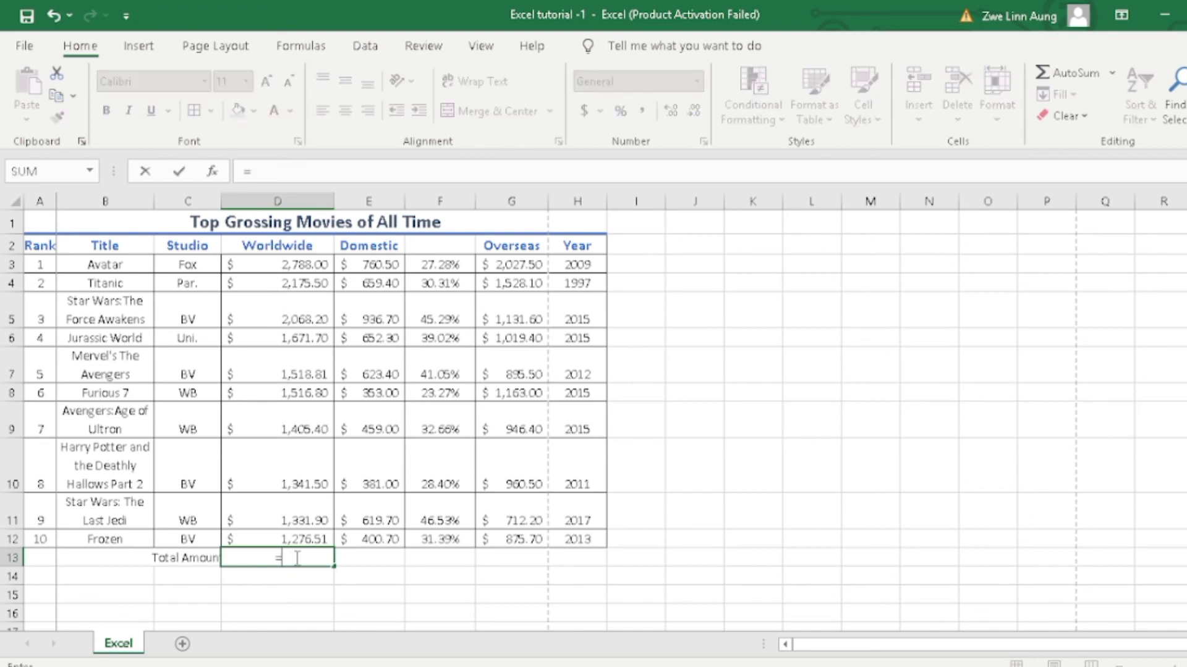
left_click(289, 265)
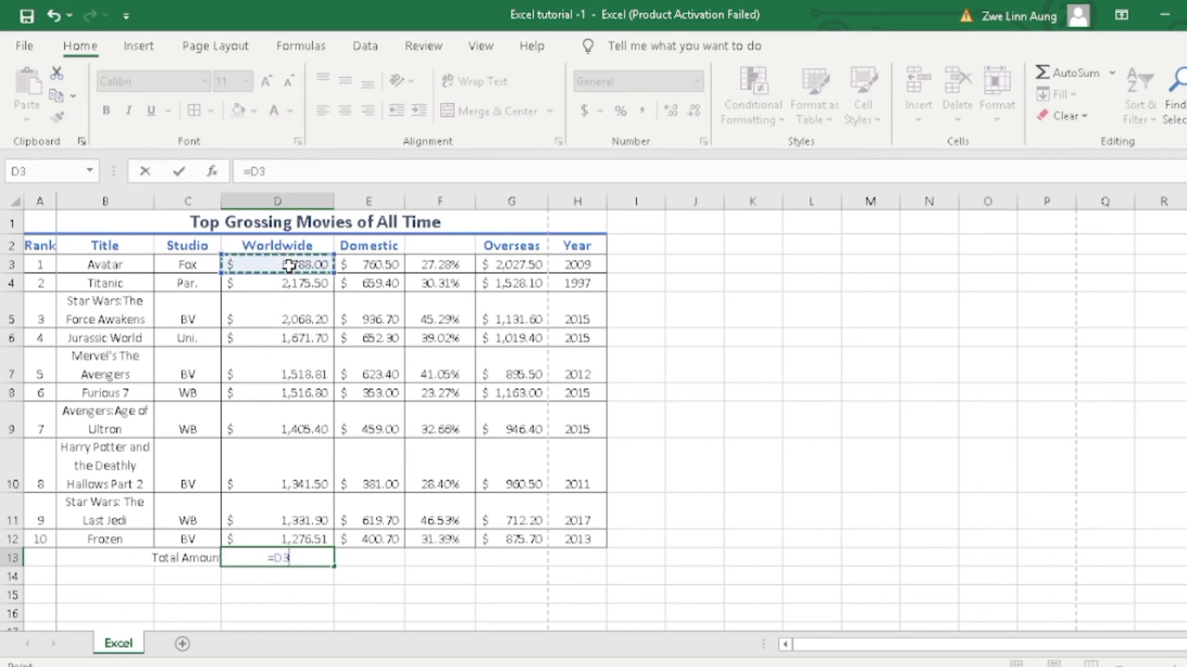
type("+")
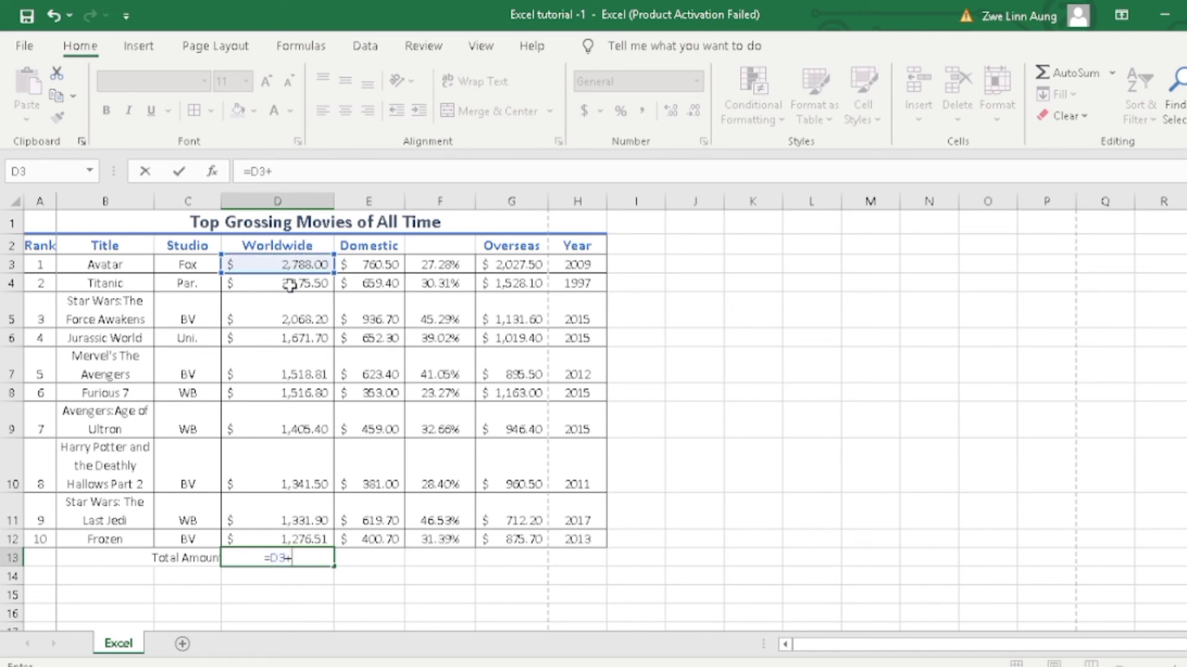
left_click(290, 284)
type("+")
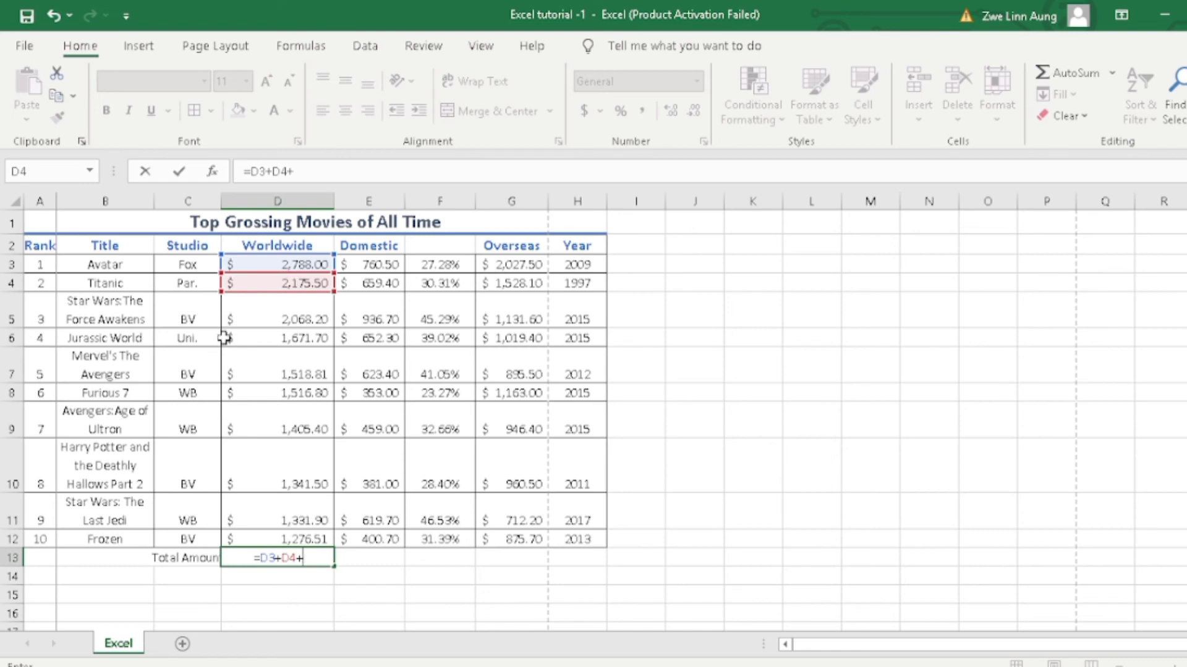
left_click(284, 310)
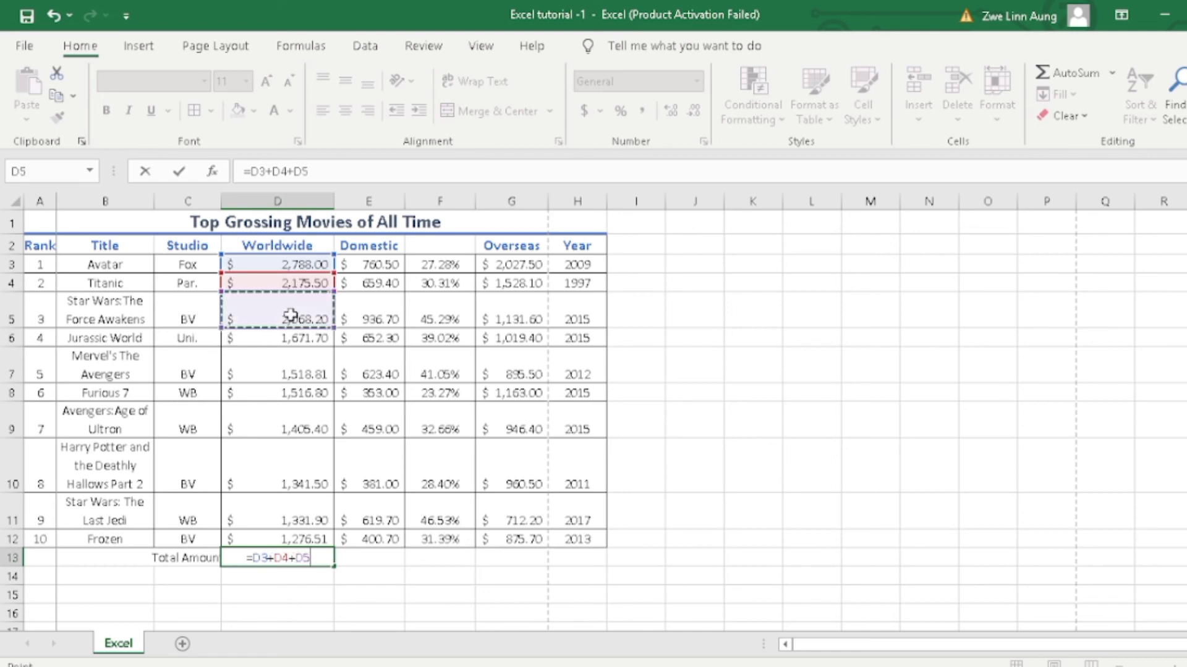
type("+")
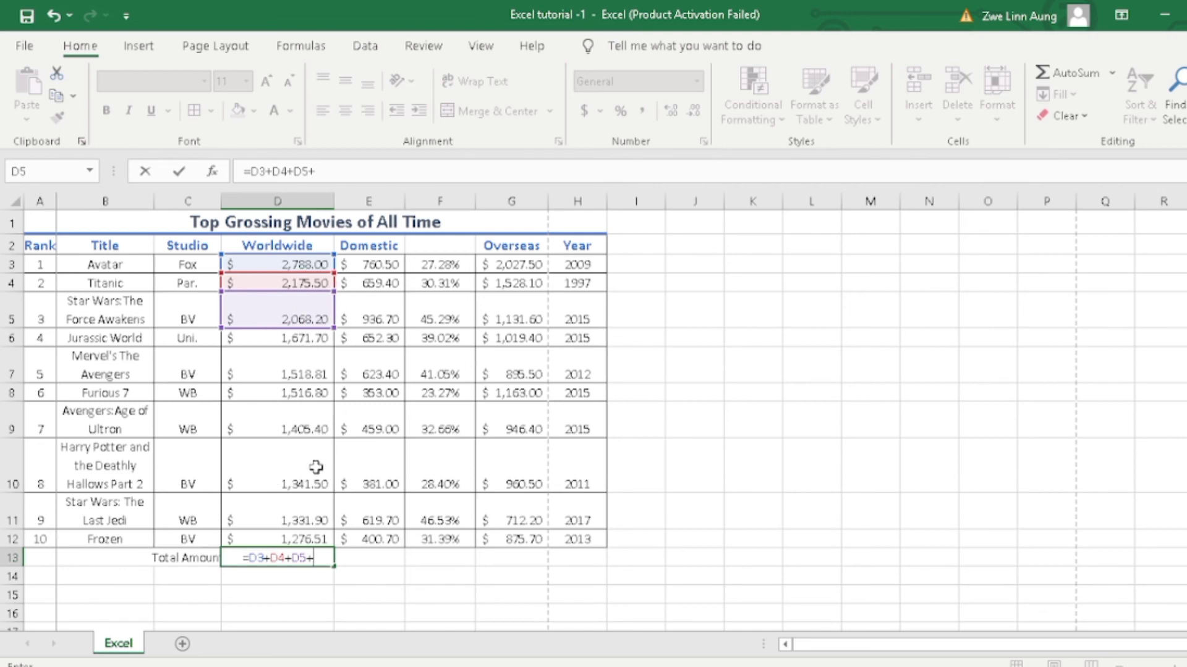
key("BackSpace")
key("Return")
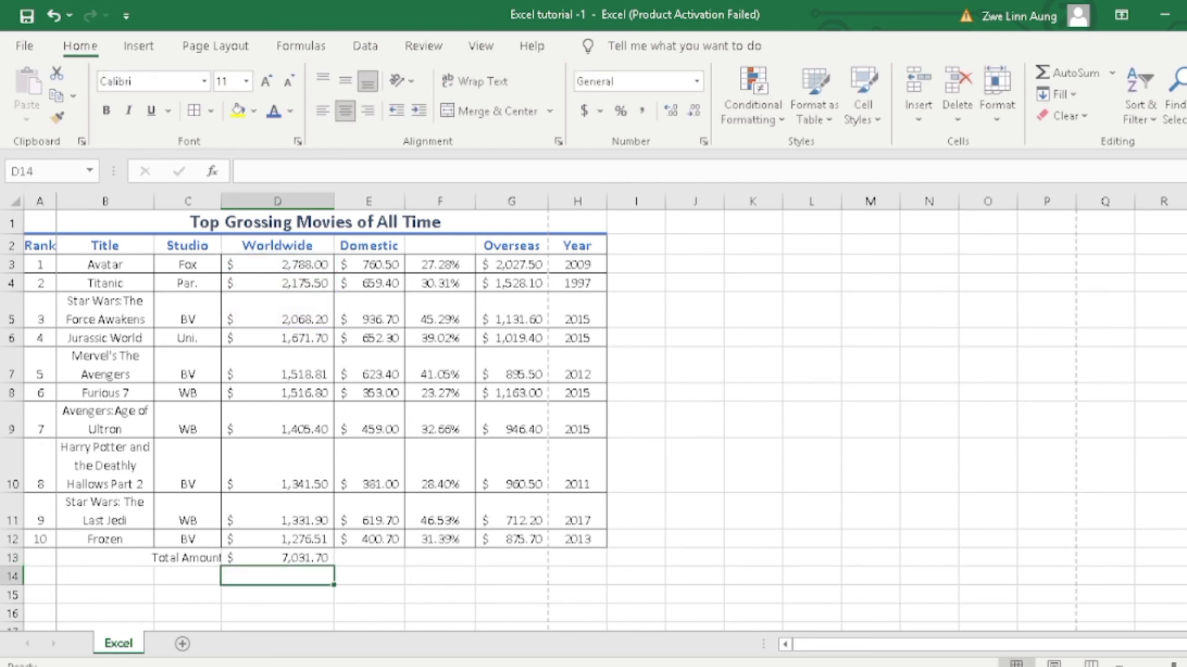
left_click(54, 15)
- Total the worldwide grosses of all ten movies in D13 using AutoSum over D3:D12
left_click(361, 590)
left_click(307, 556)
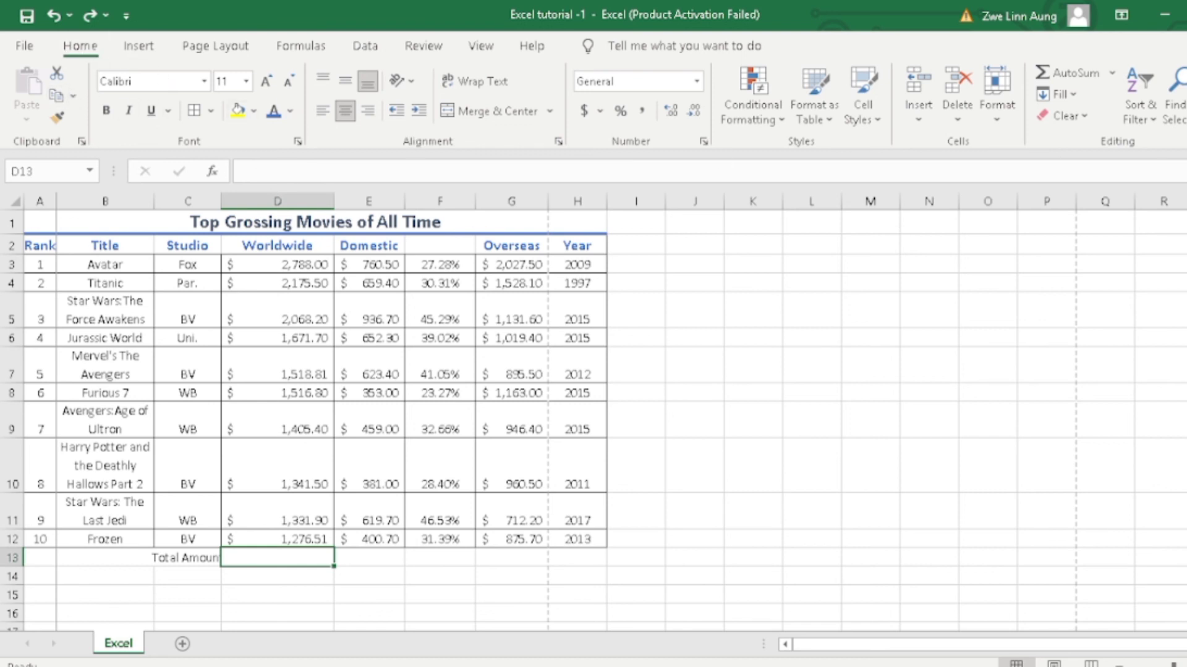
left_click(1066, 72)
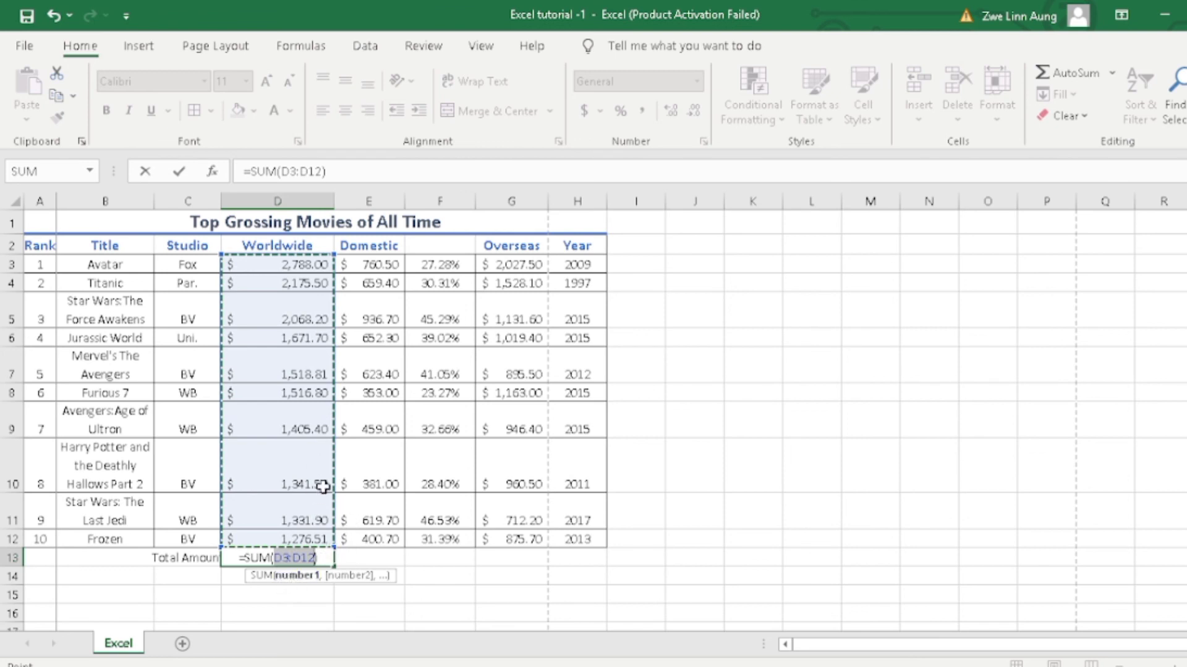
key("Return")
scroll(238, 358, "down", 1)
scroll(254, 434, "up", 1)
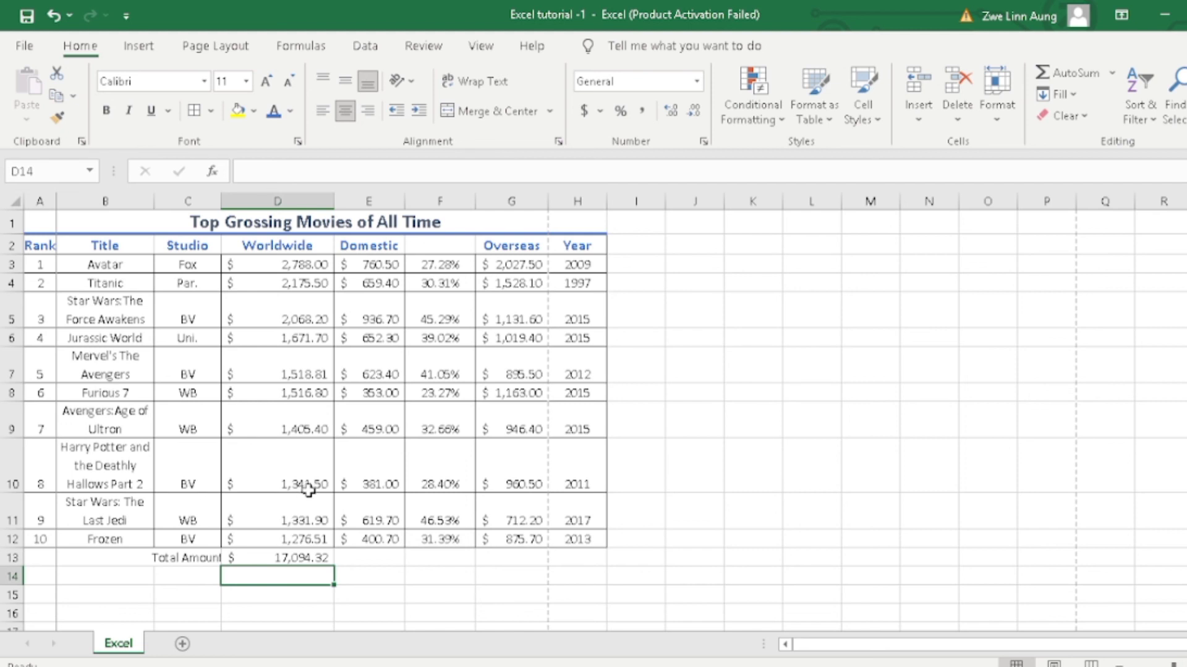
scroll(312, 513, "down", 1)
scroll(322, 538, "up", 1)
left_click_drag(409, 594, 371, 595)
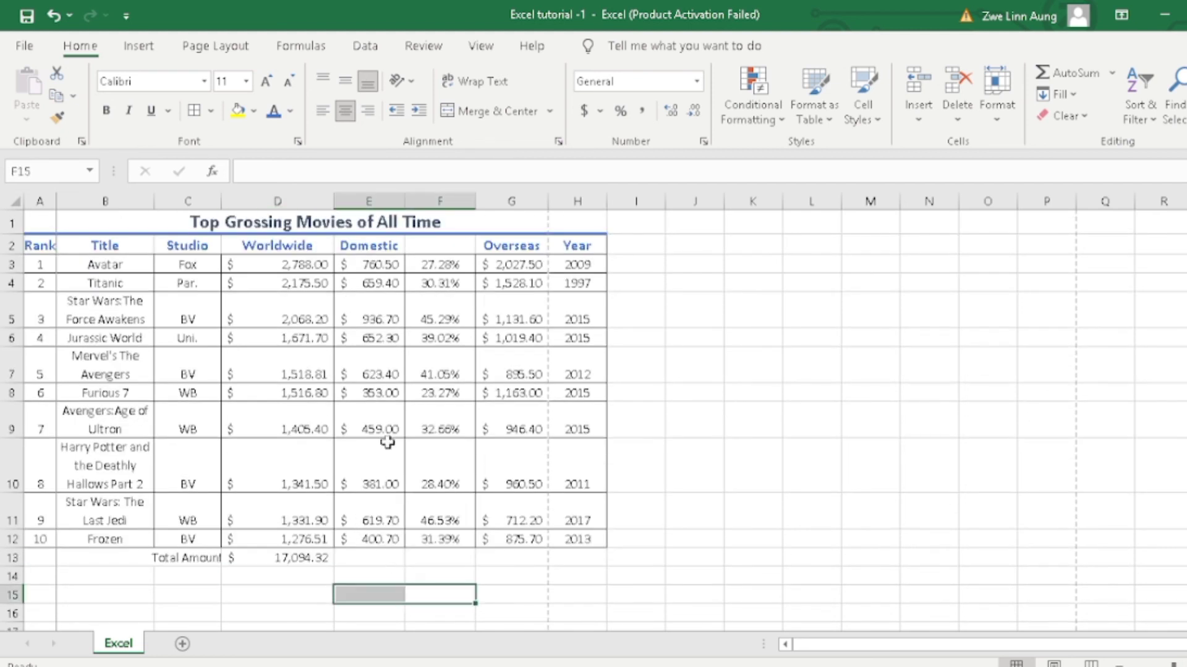
- Fill the Worldwide total formula from D13 across to E13 to total the Domestic column
left_click(359, 202)
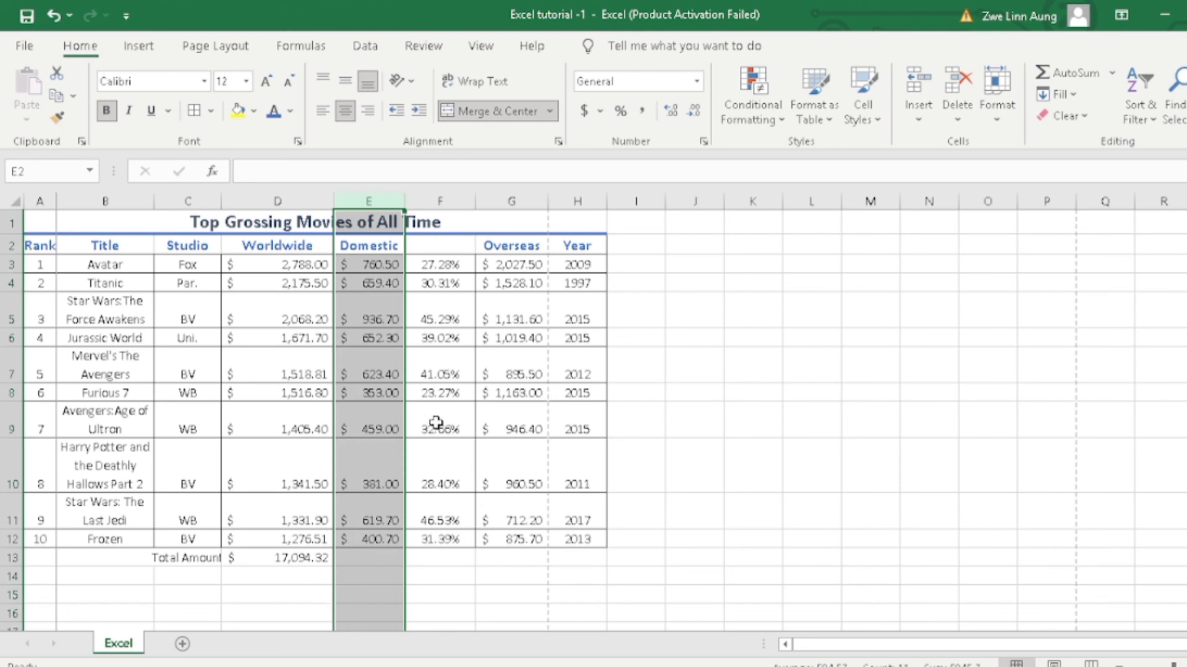
left_click(449, 558)
left_click(369, 553)
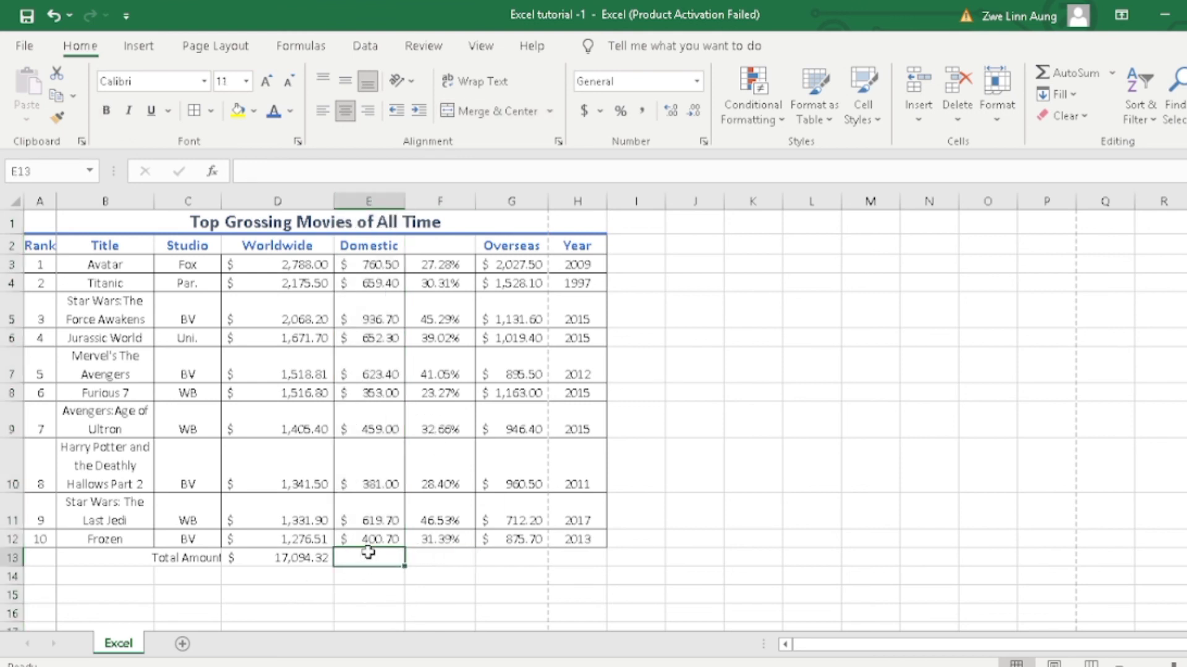
left_click(358, 580)
left_click(299, 558)
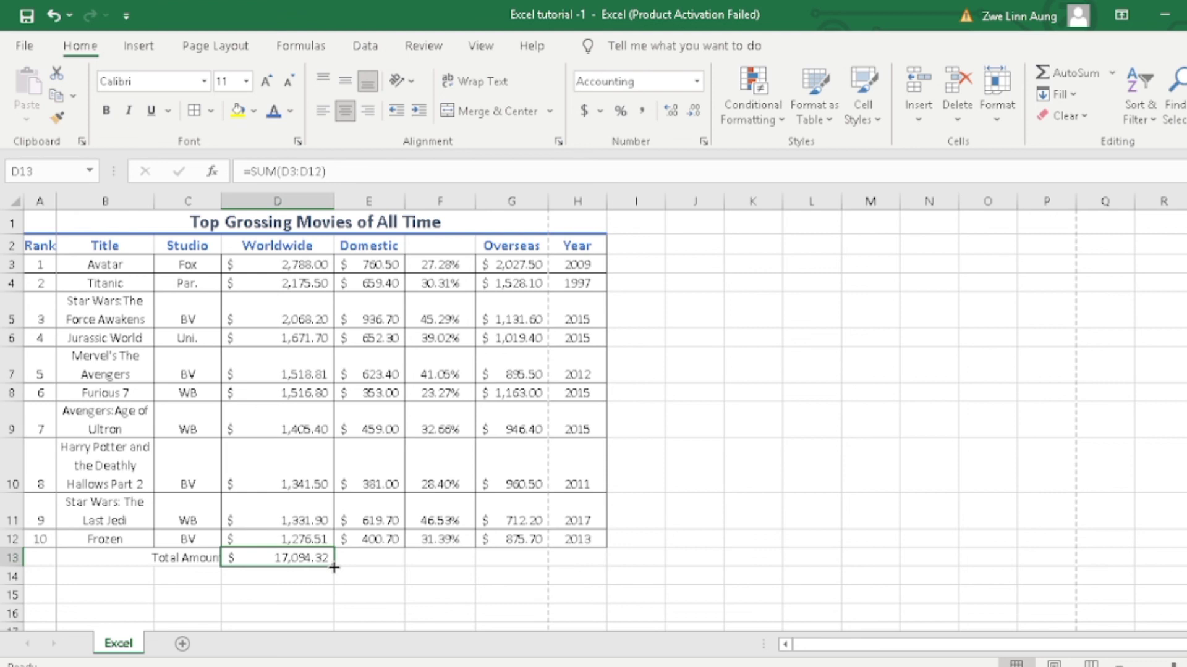
left_click_drag(338, 567, 396, 566)
left_click(379, 575)
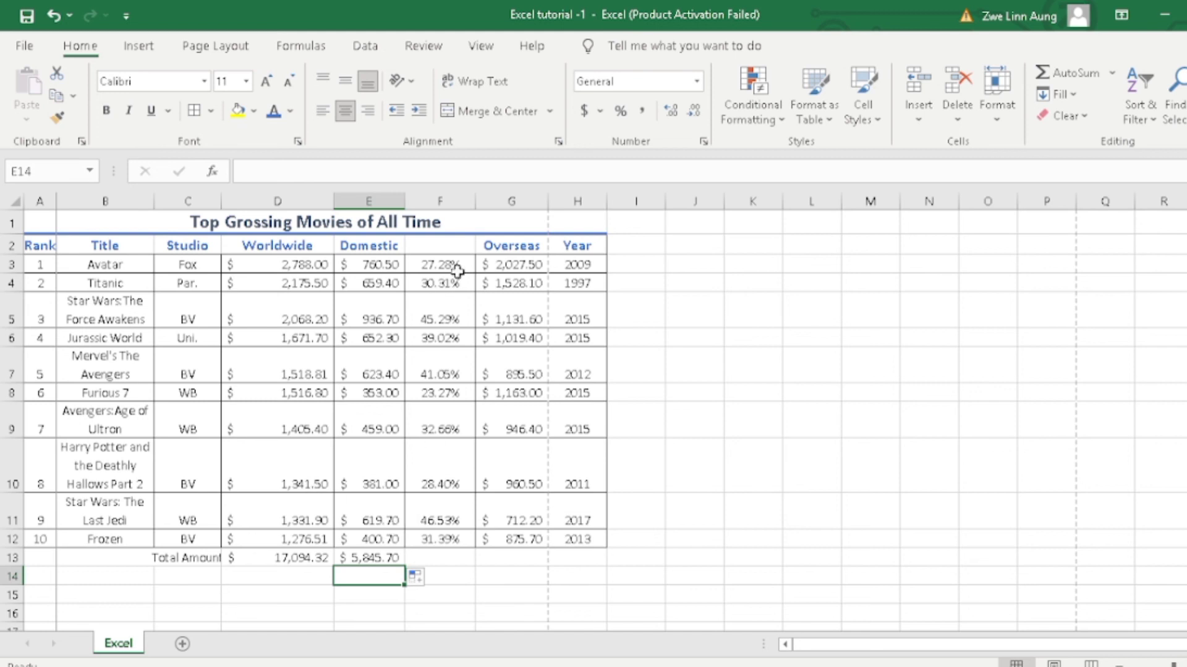
left_click_drag(469, 557, 519, 539)
left_click(533, 267)
left_click(510, 408)
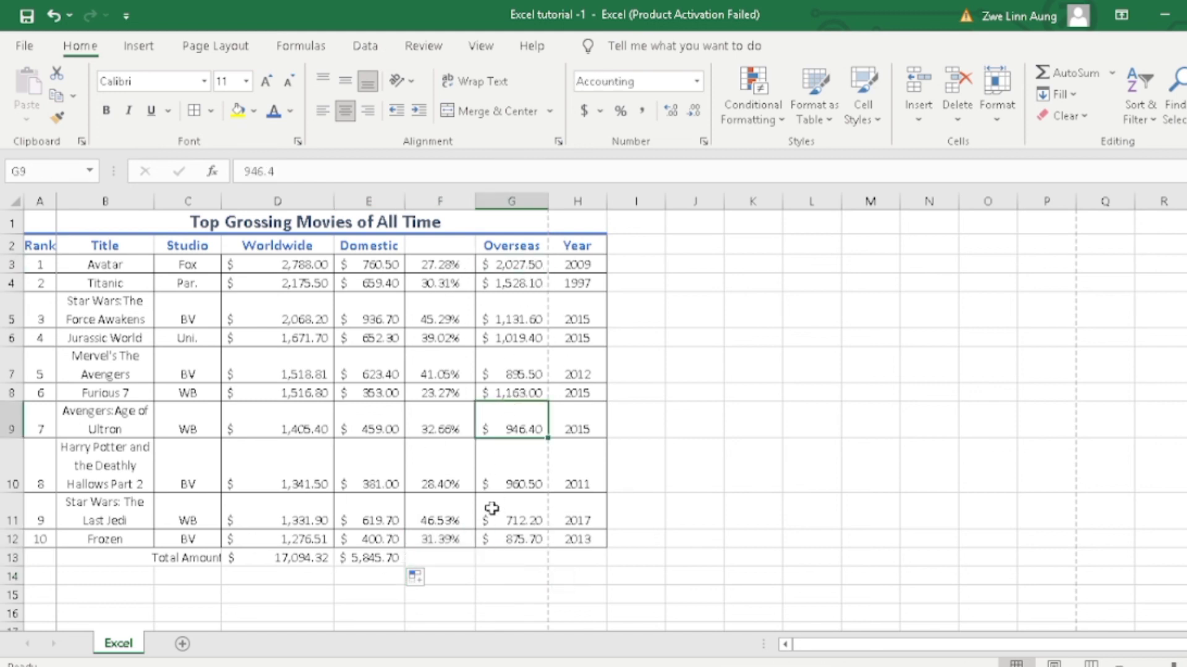
left_click(492, 540)
left_click(511, 201)
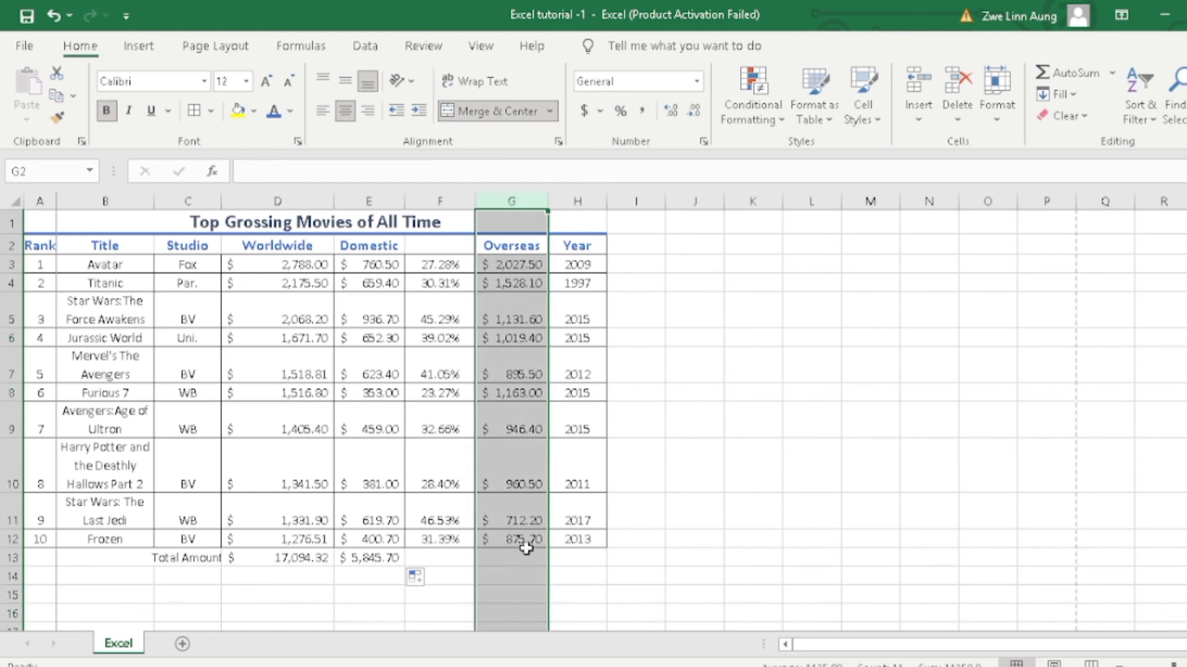
left_click(511, 578)
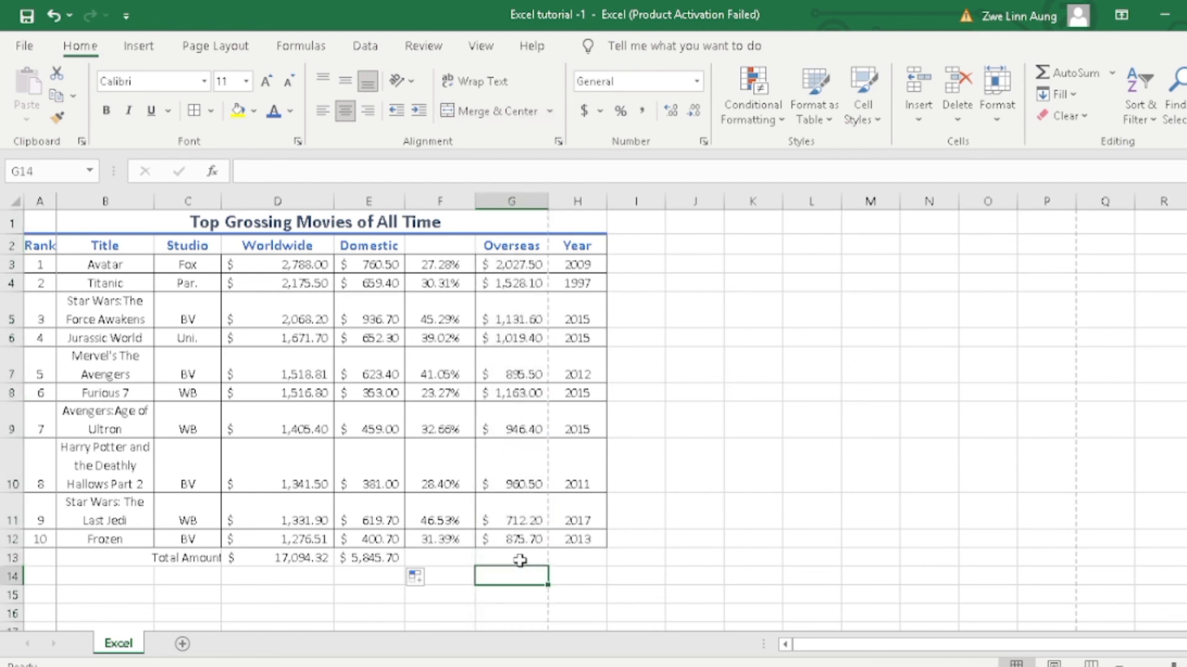
- Copy the Domestic total formula from E13 into G13 to total the Overseas column, and compare the formulas in both cells
left_click(380, 559)
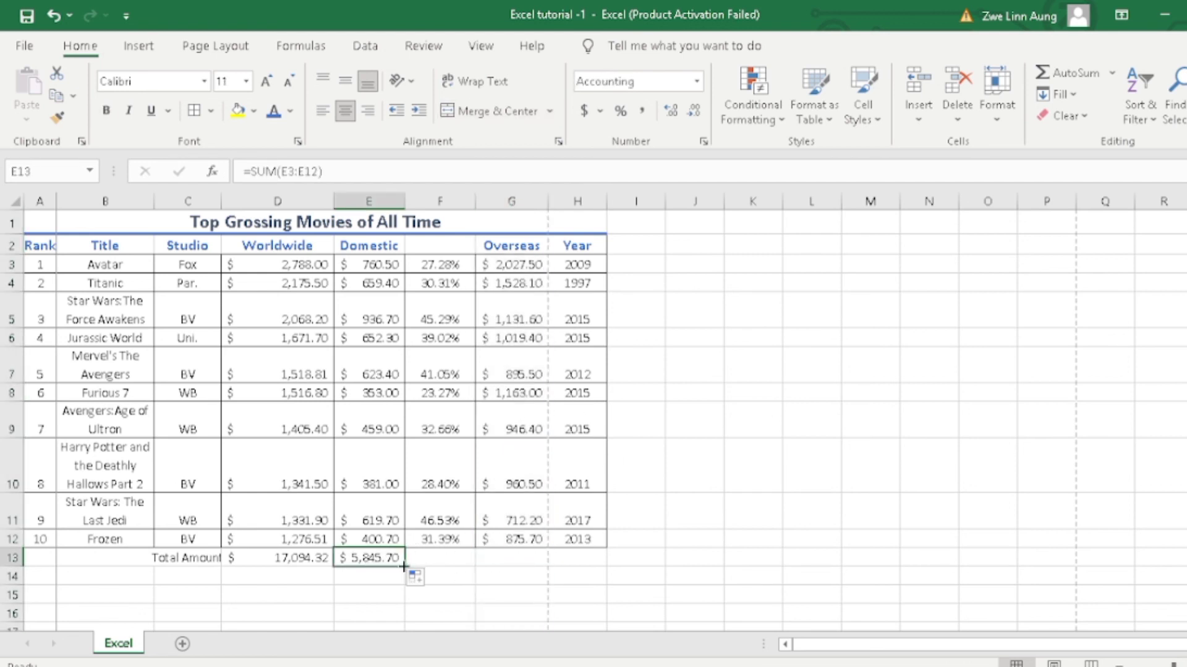
left_click(384, 574)
left_click(376, 557)
key("ctrl+c")
left_click(513, 558)
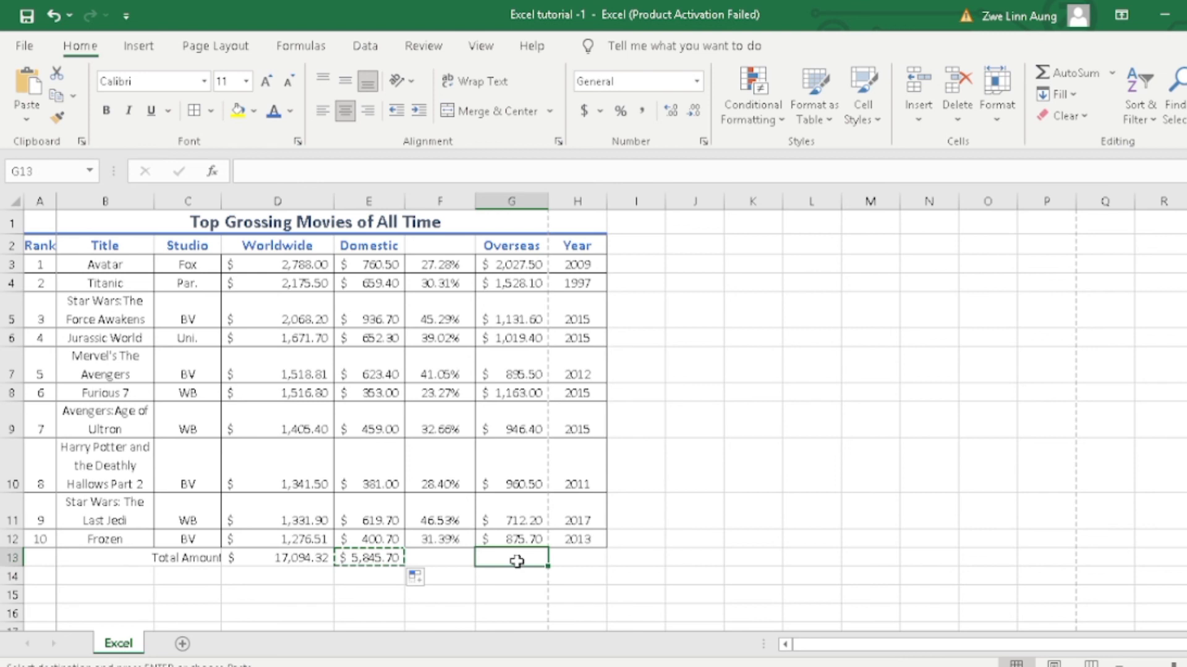
key("ctrl+v")
left_click(693, 538)
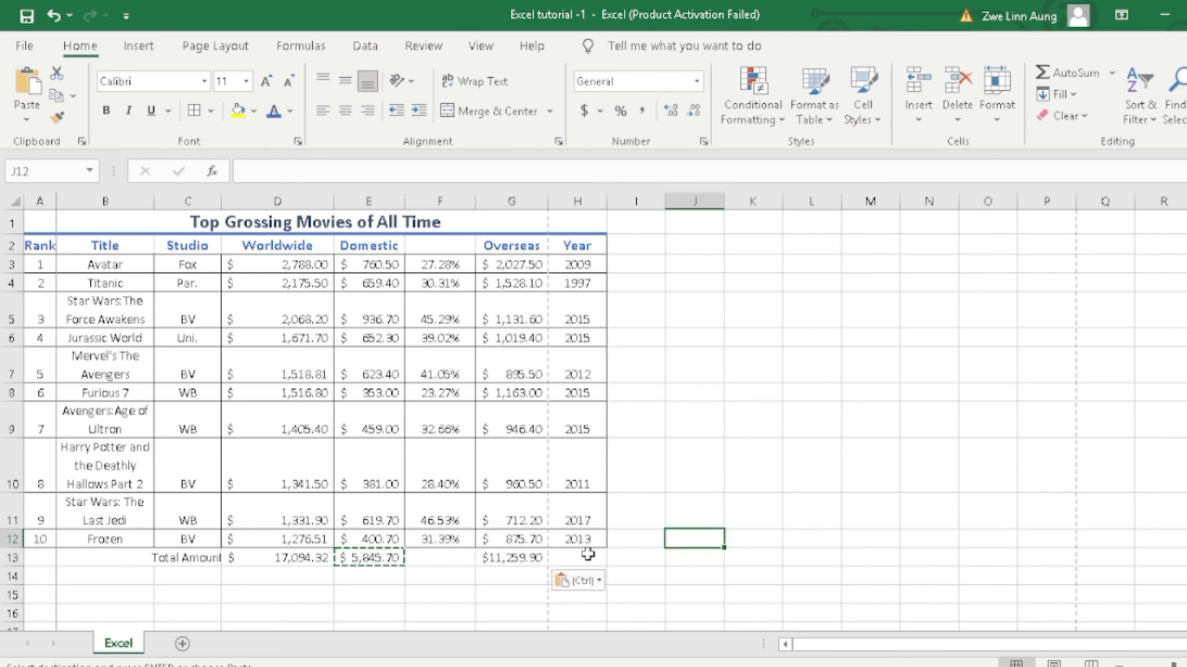
left_click(519, 558)
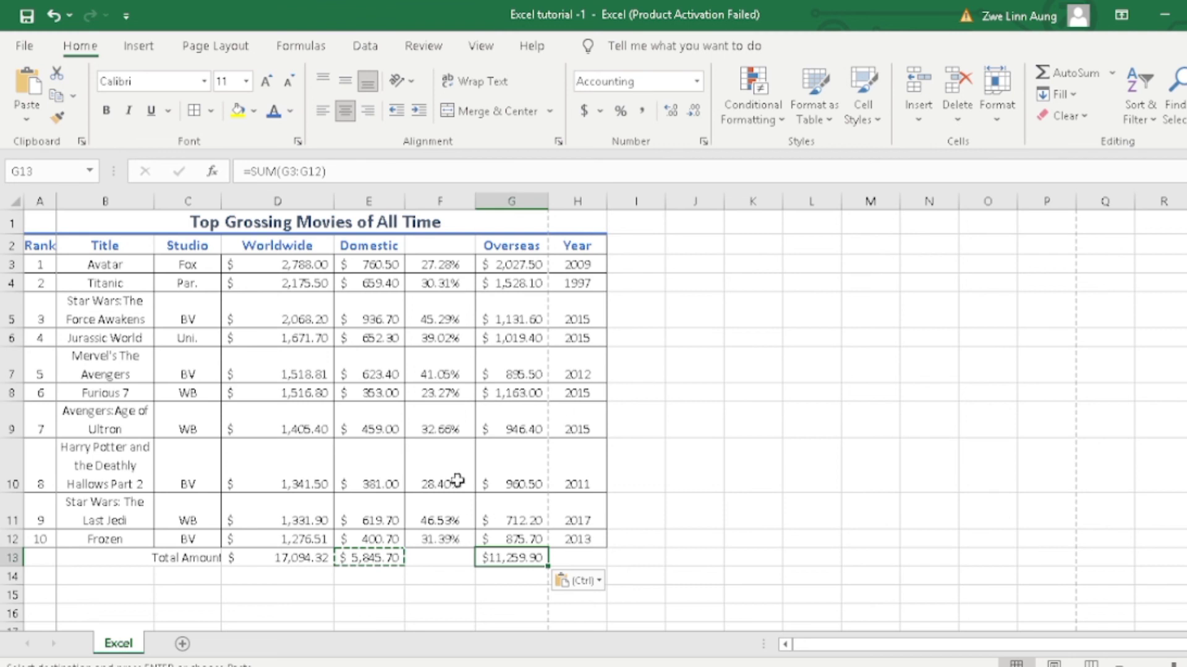
left_click(374, 558)
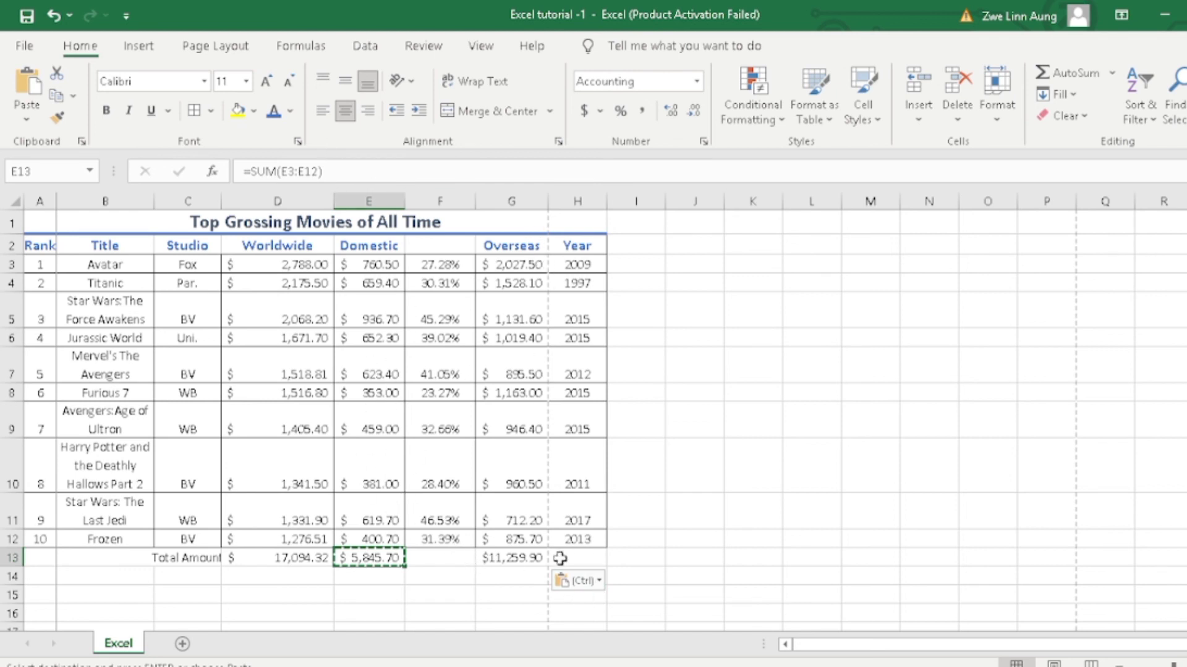
left_click(521, 558)
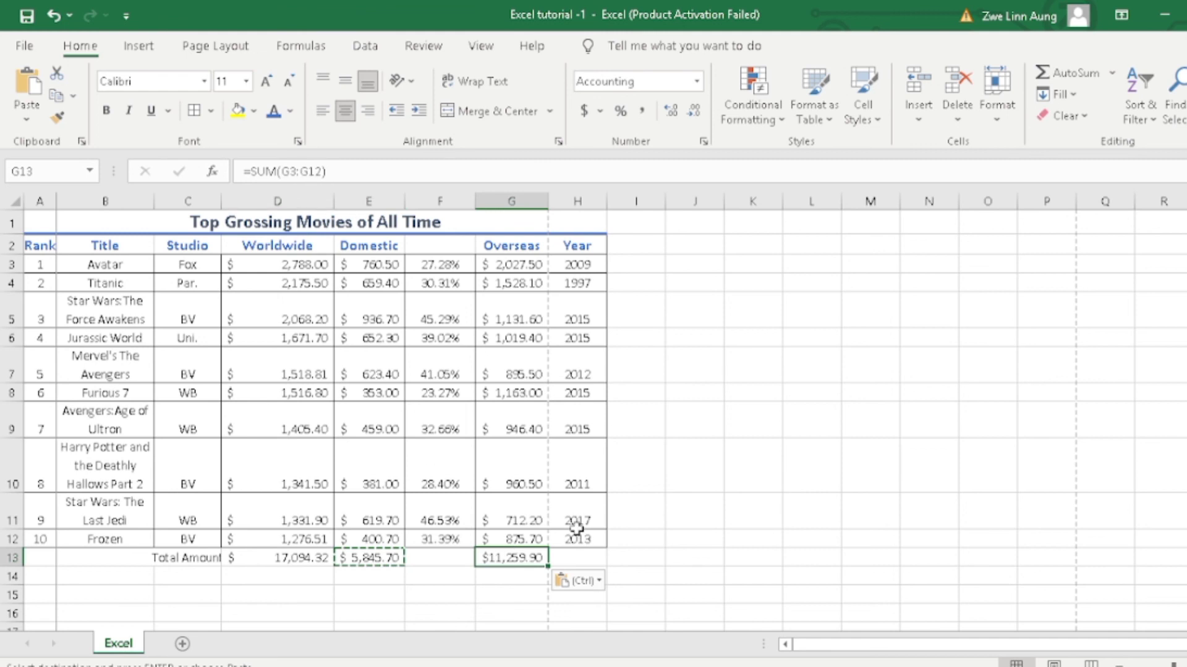
left_click(646, 556)
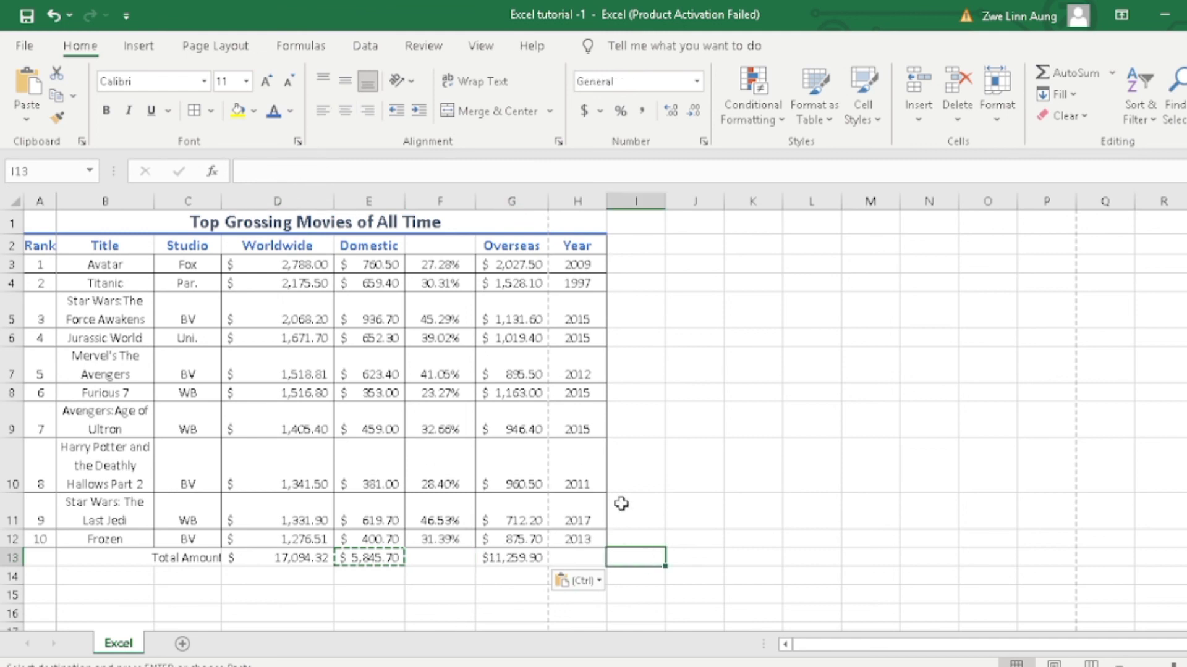